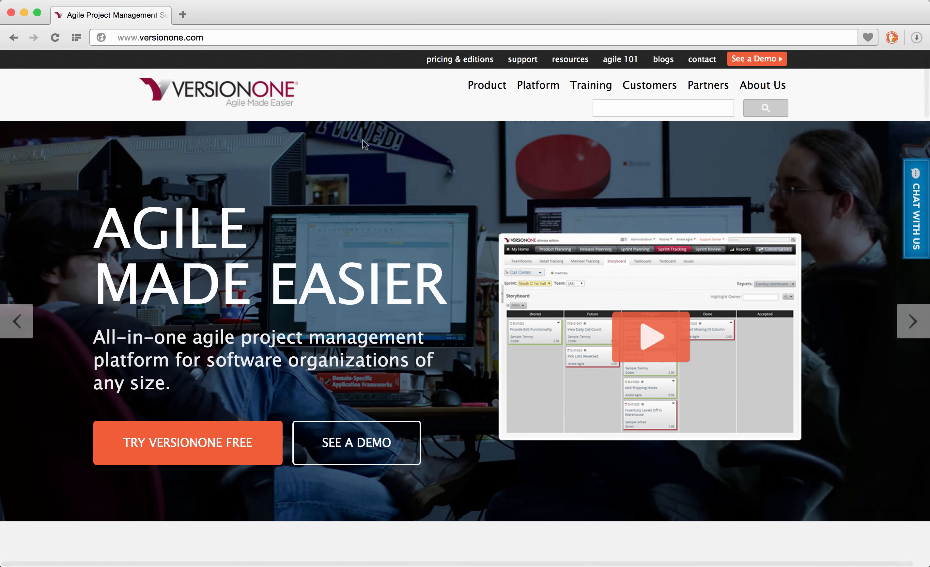
# Go to the pricing page and start the Ultimate edition free trial.
pyautogui.moveTo(474, 86)
pyautogui.click(464, 164)
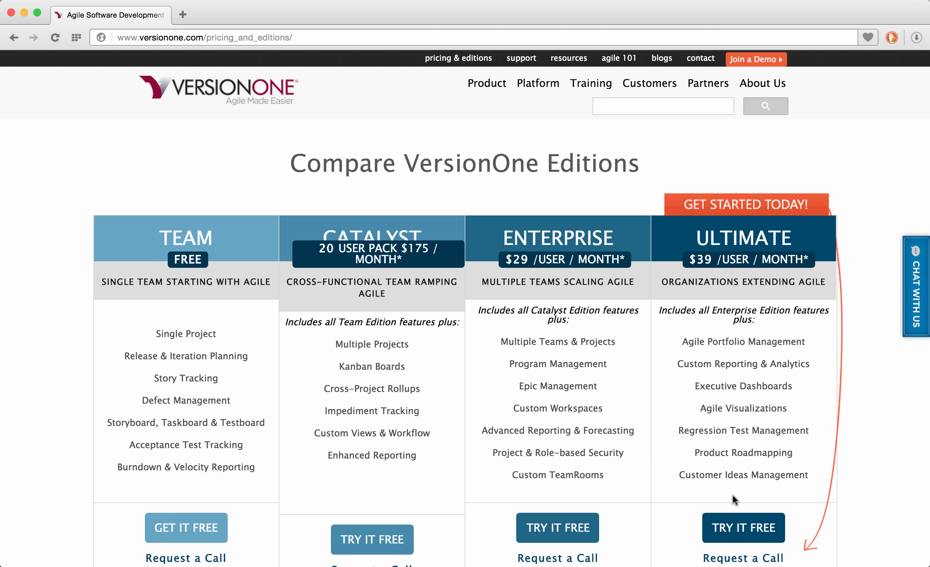
pyautogui.click(735, 529)
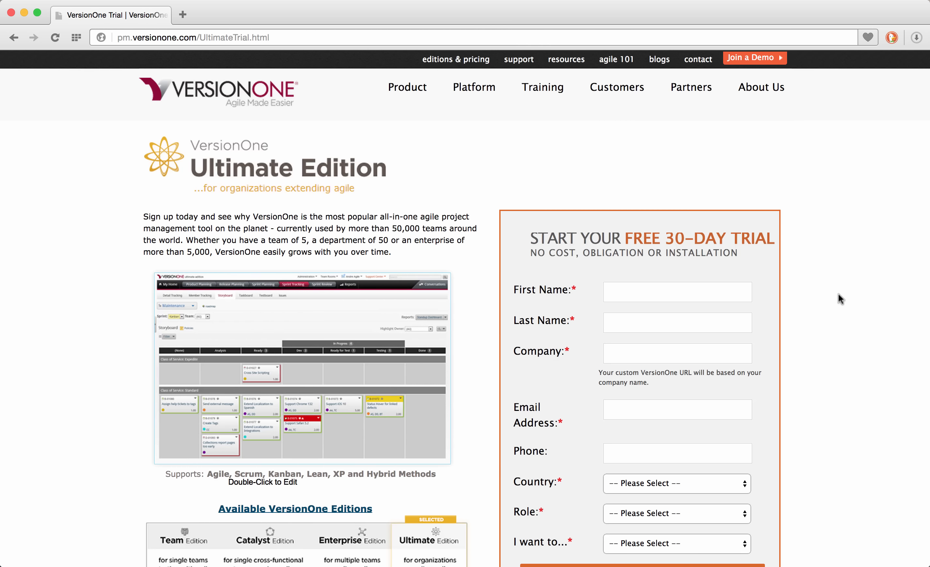
# Fill in the trial form's first name, last name and company 'FIU'.
pyautogui.scroll(-3, 839, 294)
pyautogui.click(637, 172)
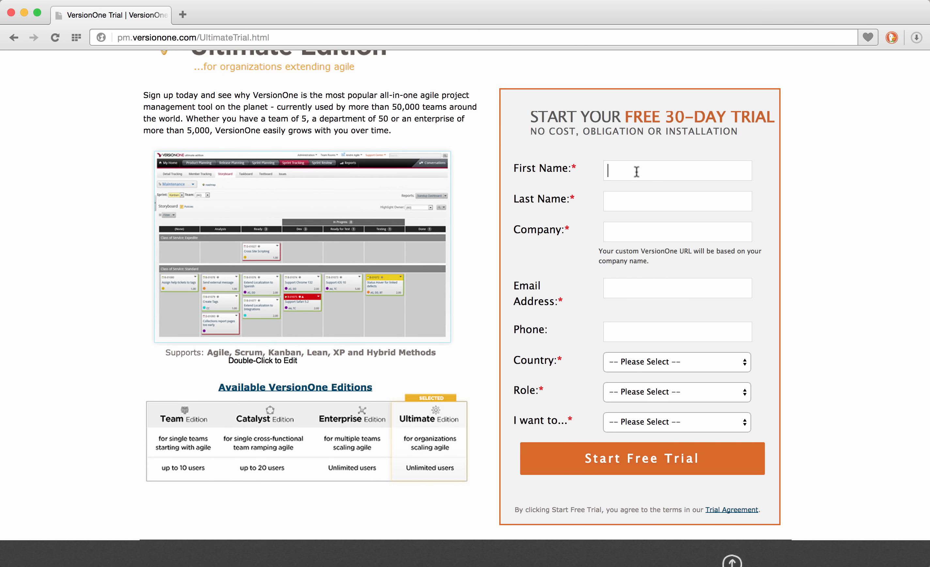
pyautogui.write('Mike')
pyautogui.press('Tab')
pyautogui.write('Agile')
pyautogui.press('Tab')
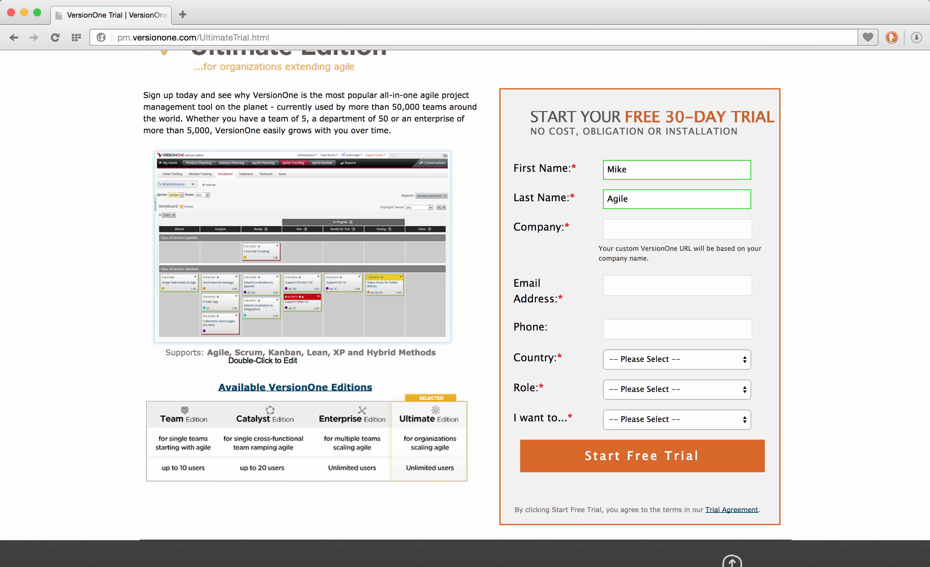
pyautogui.write('FIU')
# Enter the contact's e-mail, country United States and role Student.
pyautogui.press('Tab')
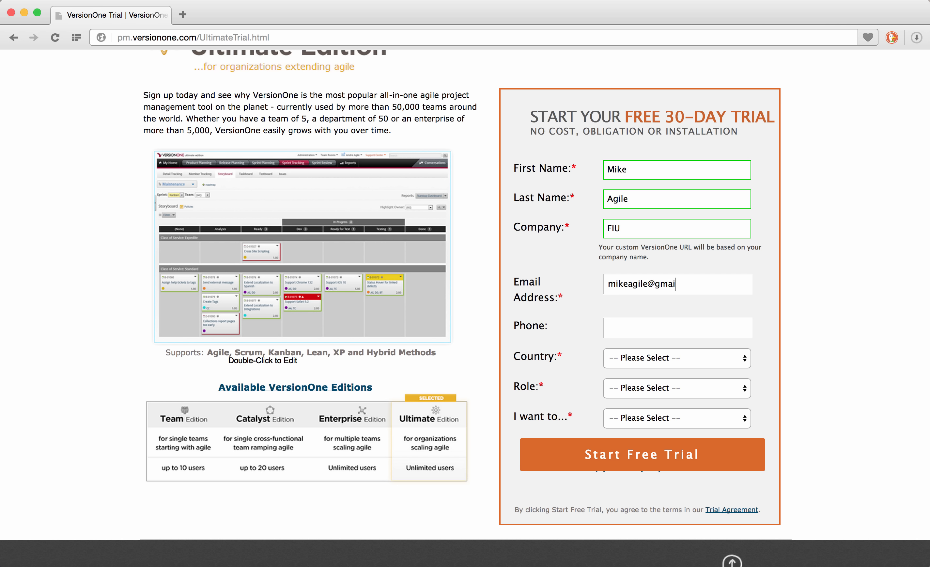
pyautogui.press('Tab')
pyautogui.press('Tab')
pyautogui.write('United States')
pyautogui.press('Tab')
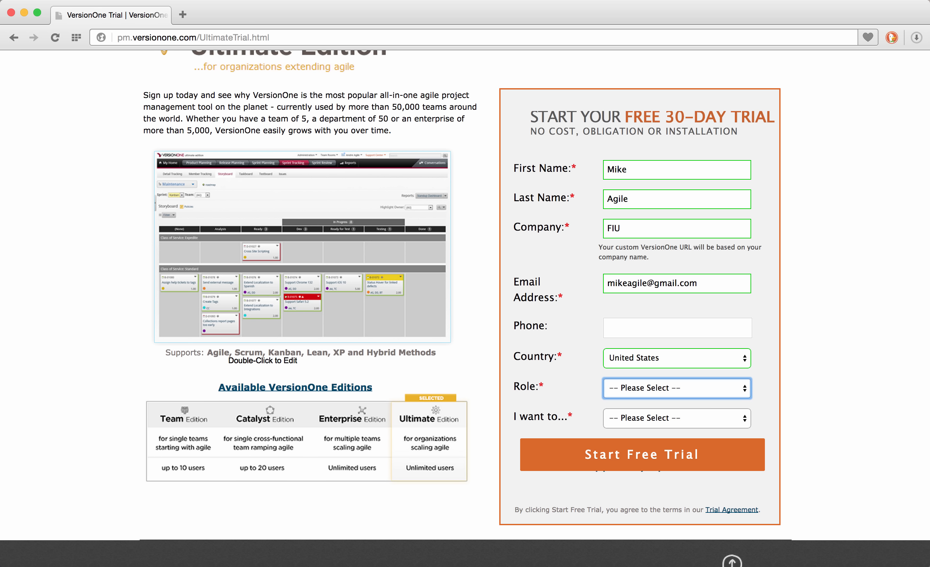
pyautogui.write('Student')
pyautogui.press('Tab')
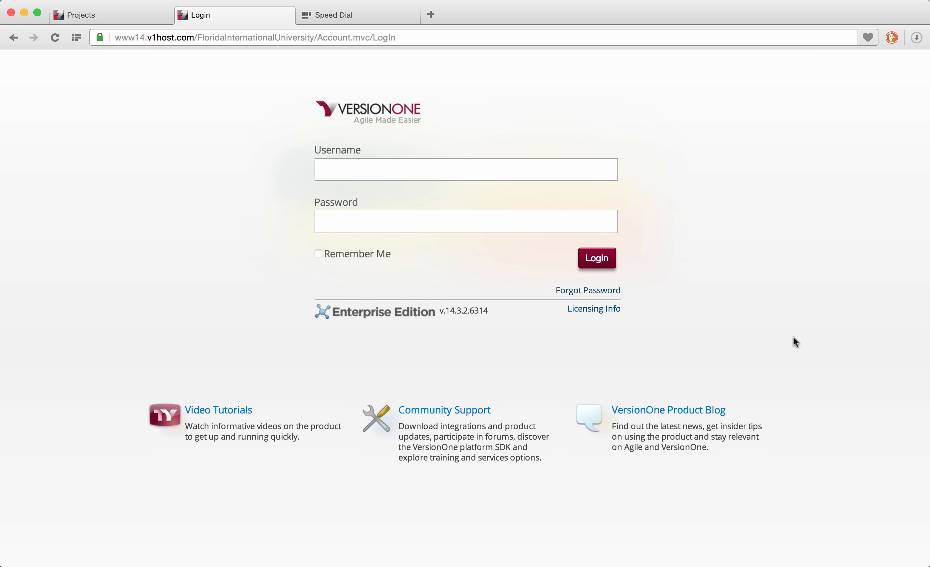
# Sign in to the hosted instance with the account's username and password.
pyautogui.click(568, 173)
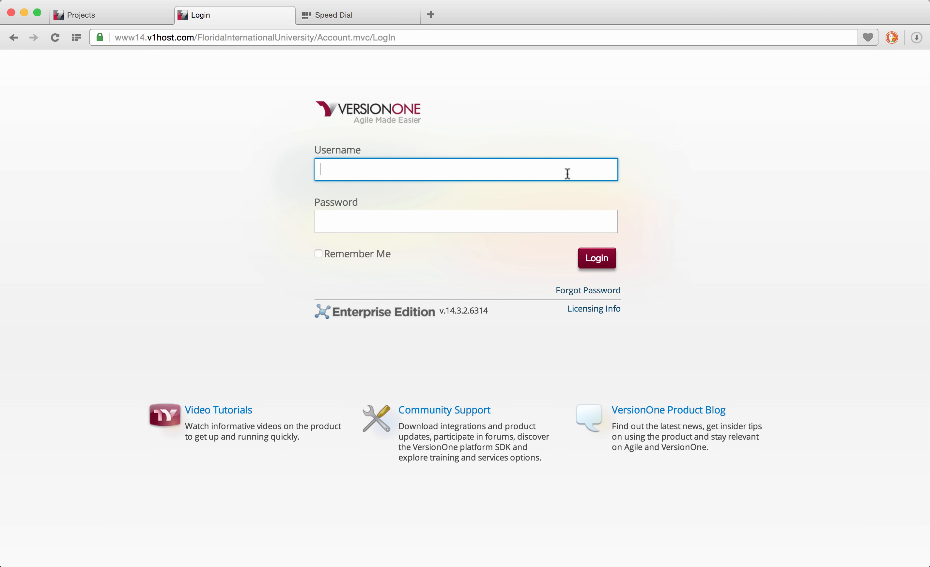
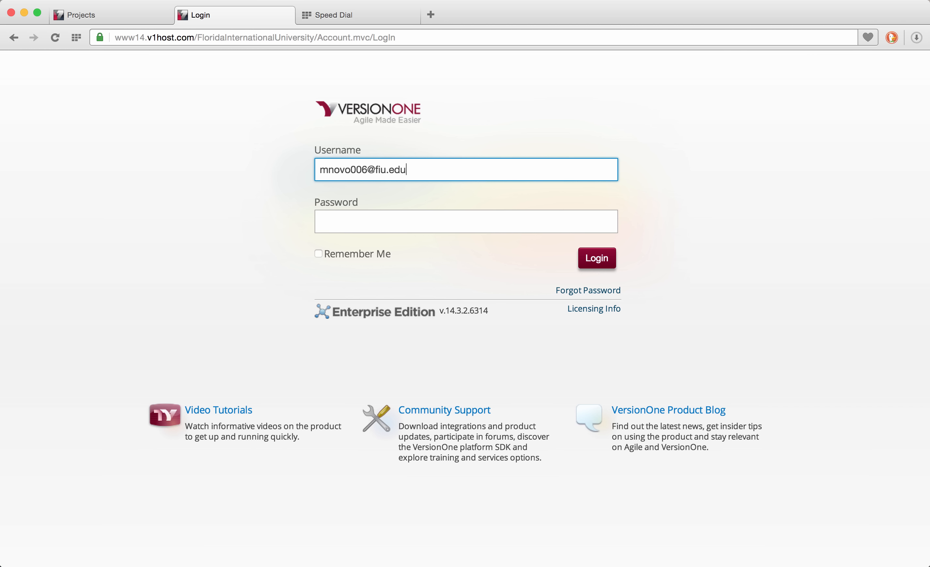
pyautogui.press('Tab')
pyautogui.write('••••••••')
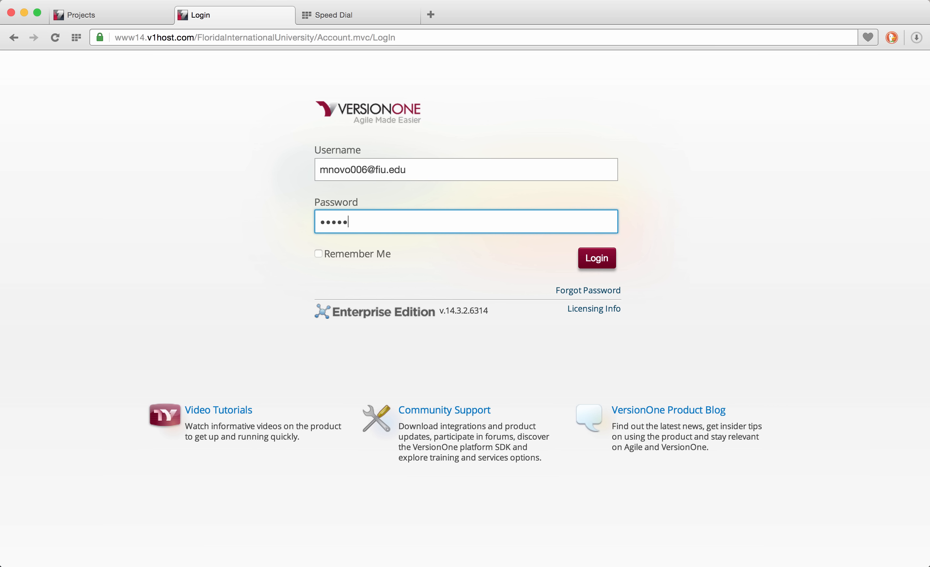
pyautogui.press('Return')
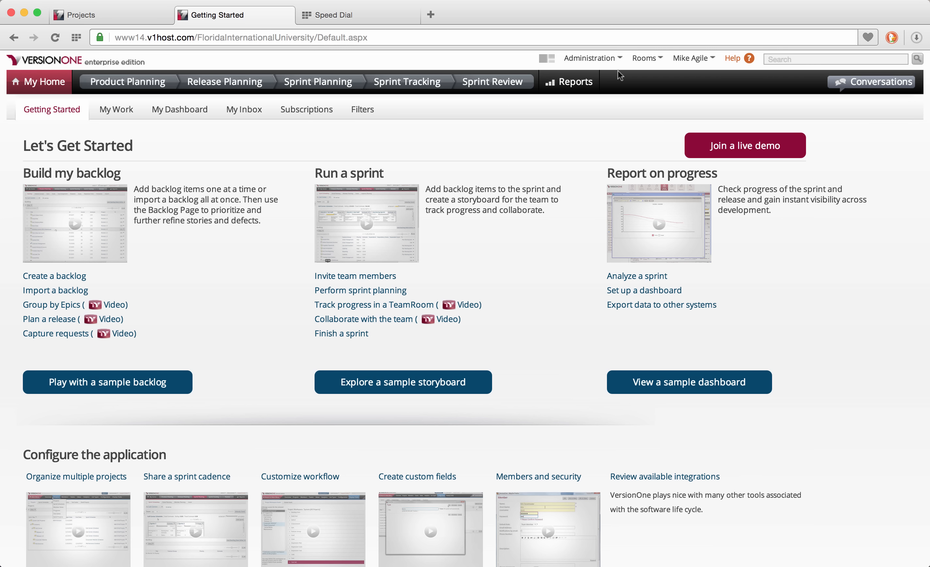
# Go to Administration and choose Projects under the Projects tab.
pyautogui.click(620, 59)
pyautogui.click(607, 70)
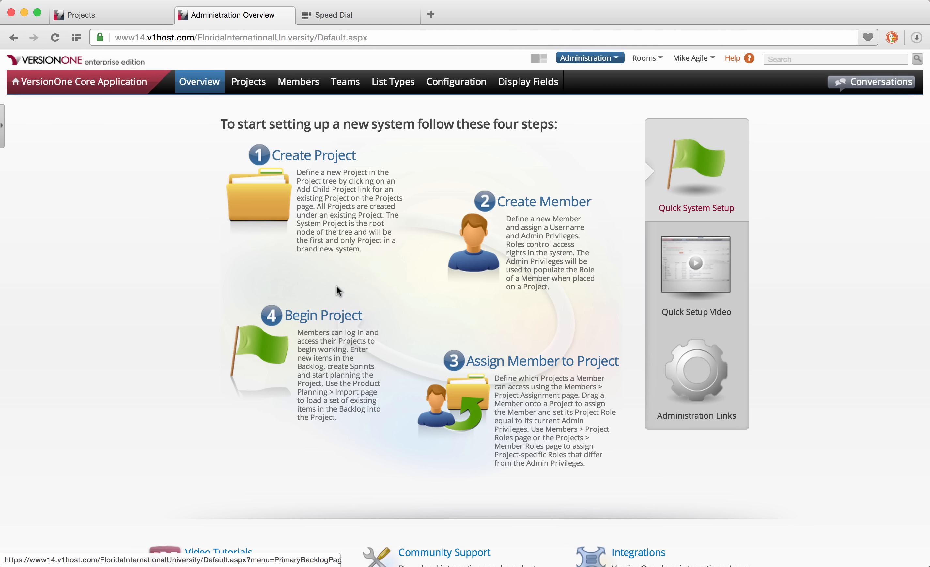
pyautogui.moveTo(255, 84)
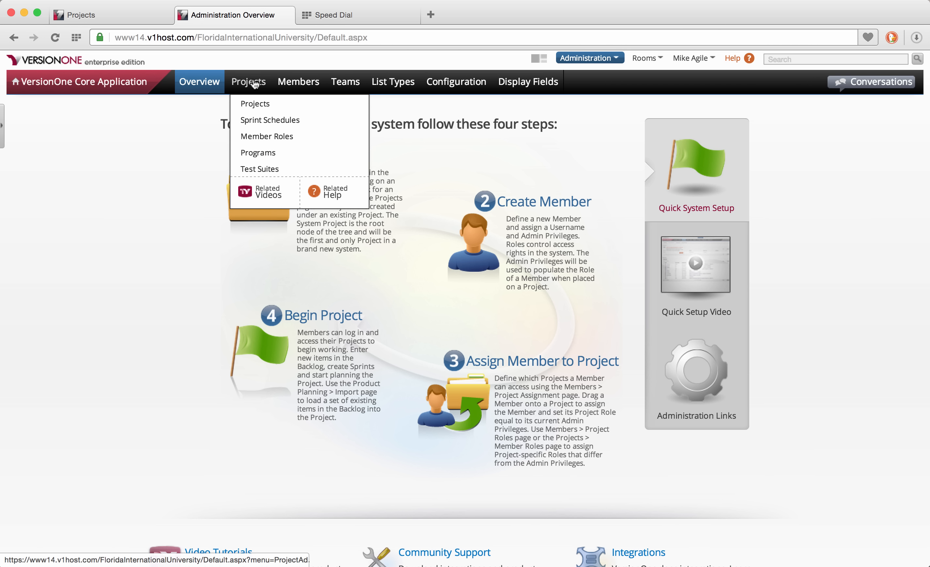
pyautogui.click(255, 103)
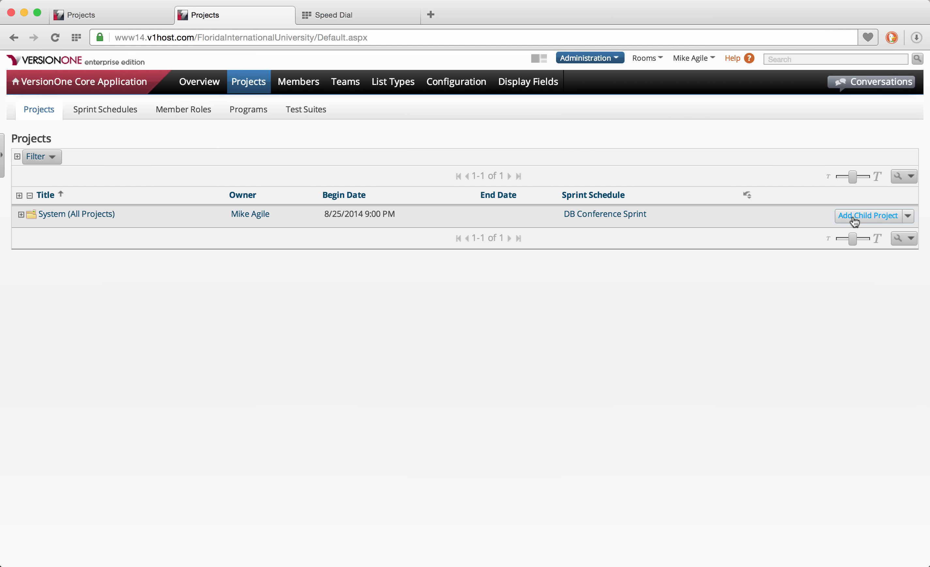
# Add a child project titled 'Rental Car Service Product' and look up its sprint schedule.
pyautogui.click(853, 216)
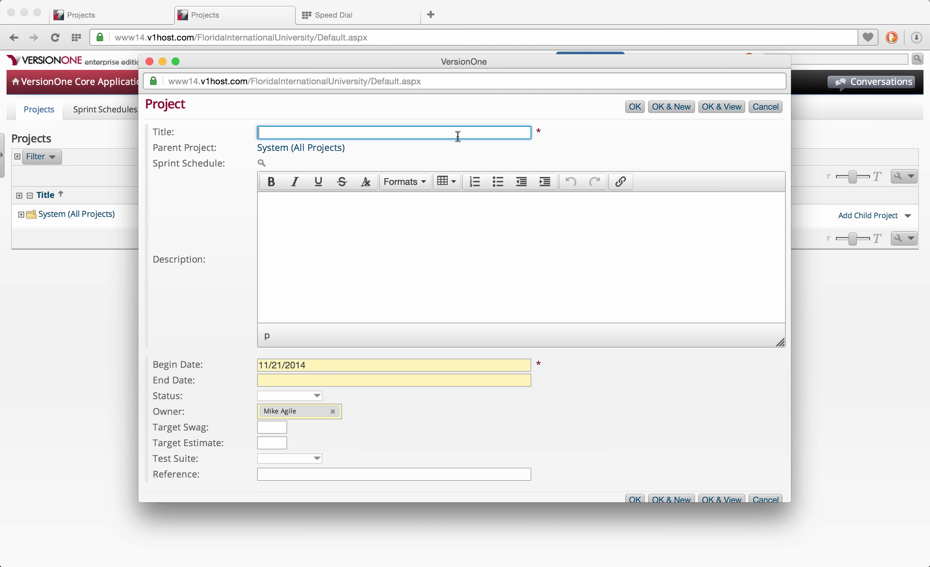
pyautogui.write('Rental Car Service Prod')
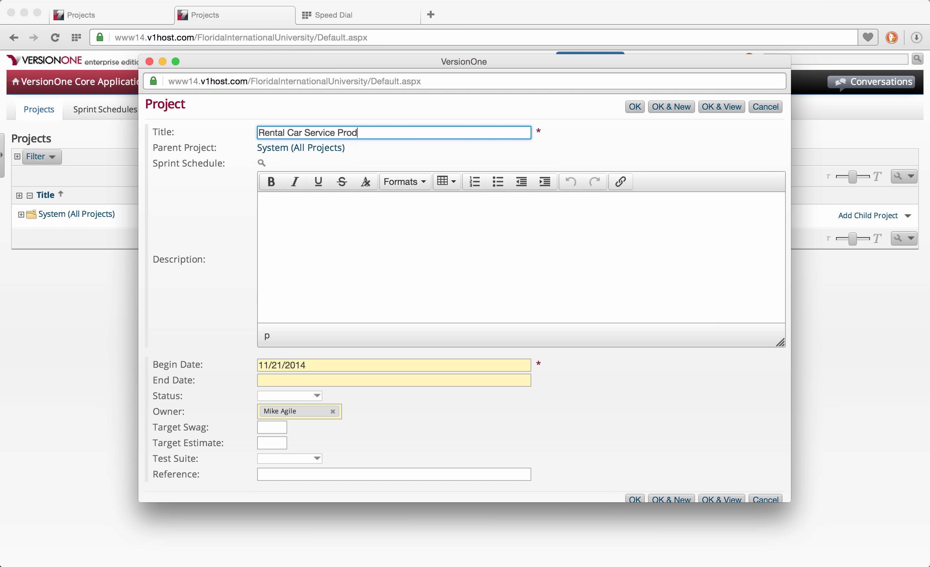
pyautogui.write('uct')
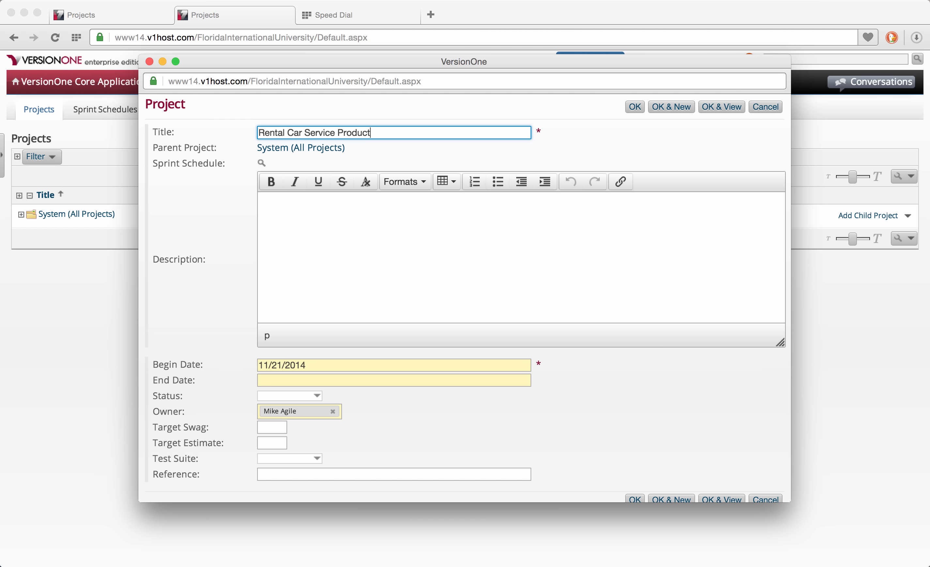
pyautogui.click(261, 164)
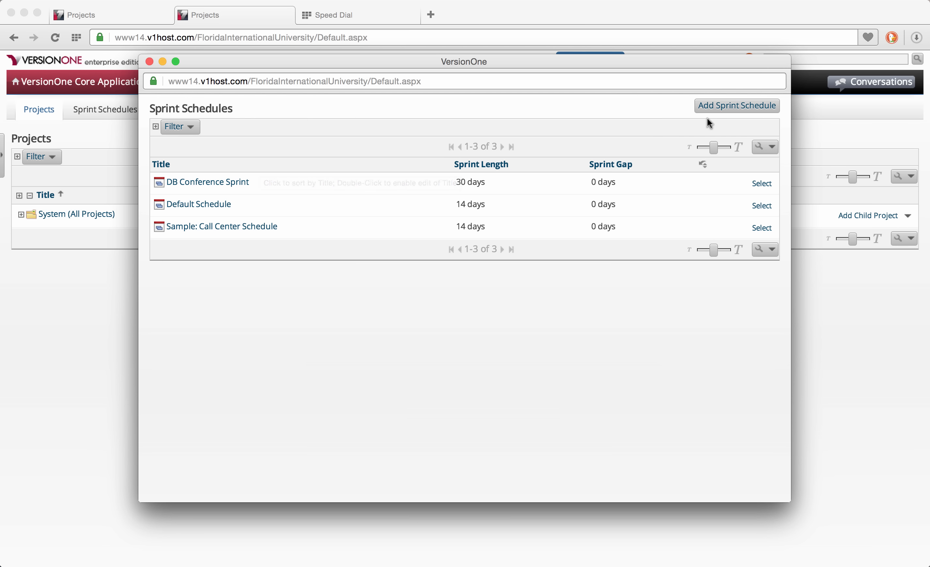
# Create 'Rental Car Service Product Sprint Schedule' with 14-day sprints and 0-day gap, and select it.
pyautogui.click(727, 110)
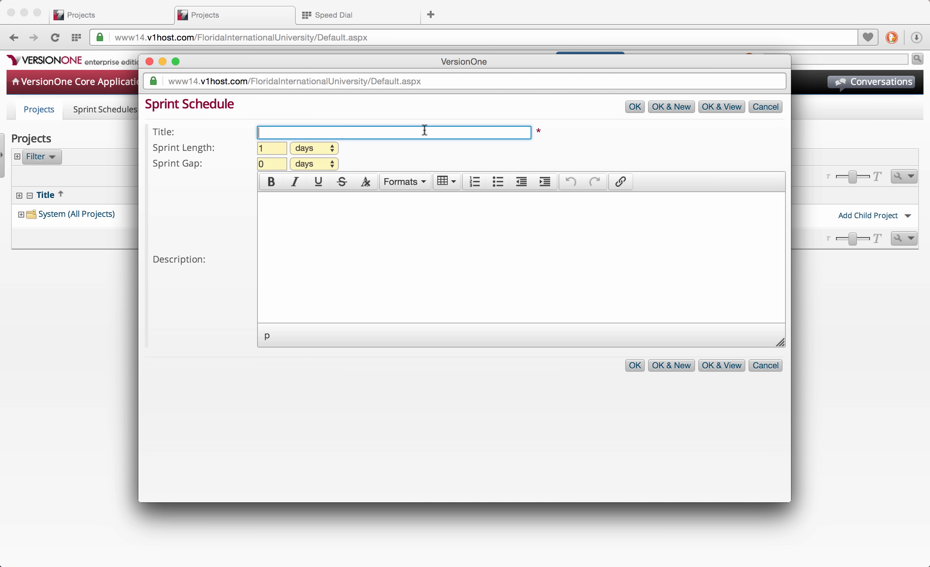
pyautogui.write('Rental Car')
pyautogui.write(' Service ')
pyautogui.write('proj')
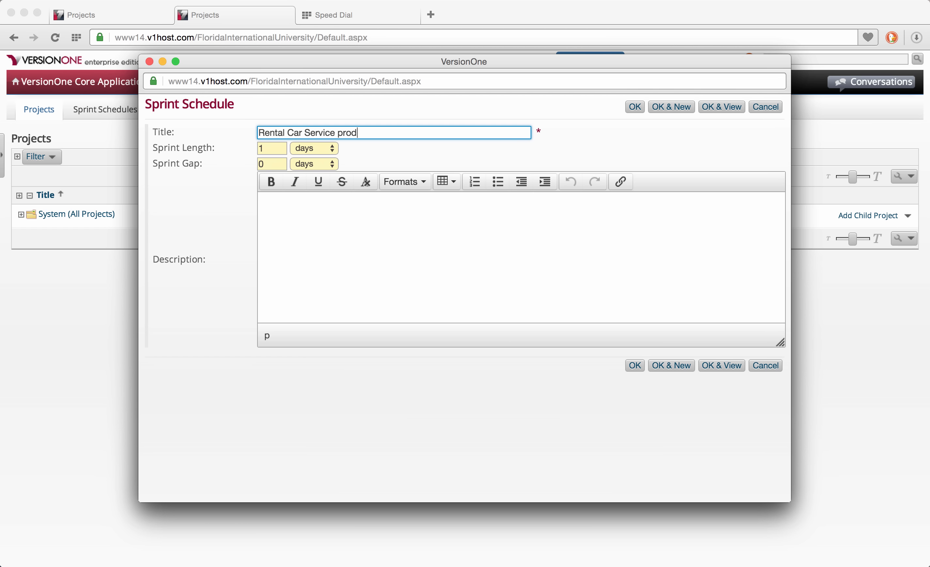
pyautogui.press('BackSpace')
pyautogui.press('BackSpace')
pyautogui.press('BackSpace')
pyautogui.press('BackSpace')
pyautogui.write('Product Sprint Schedule')
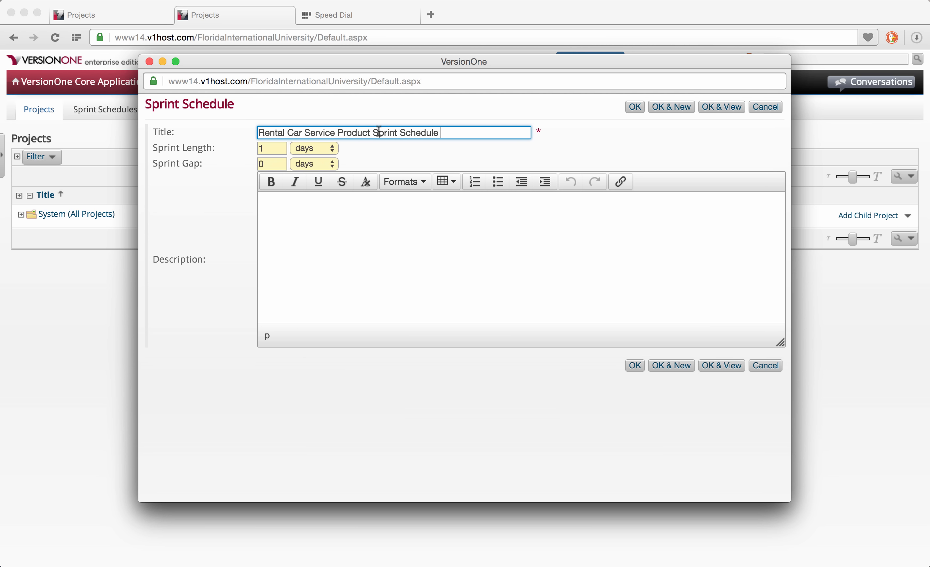
pyautogui.click(282, 148)
pyautogui.write('4')
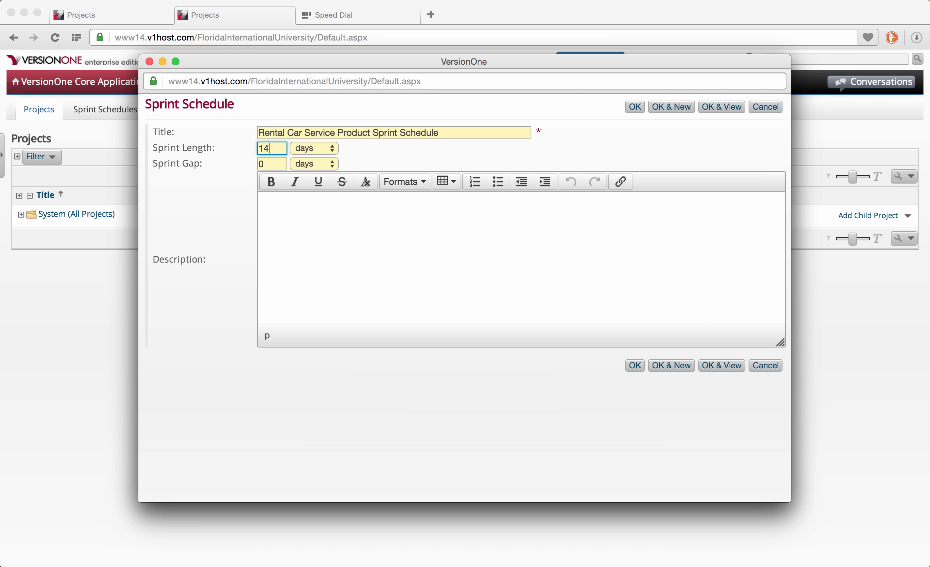
pyautogui.click(277, 164)
pyautogui.click(636, 365)
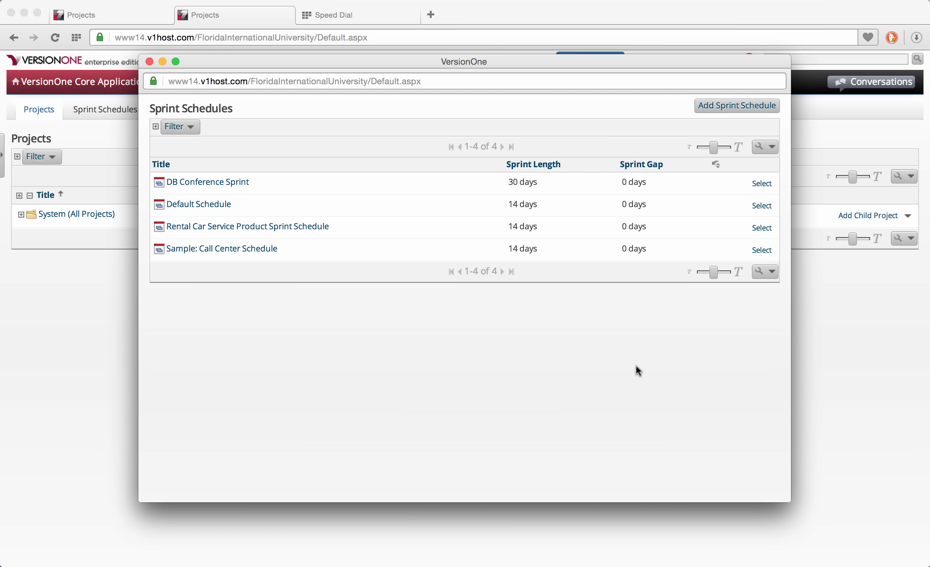
pyautogui.click(765, 228)
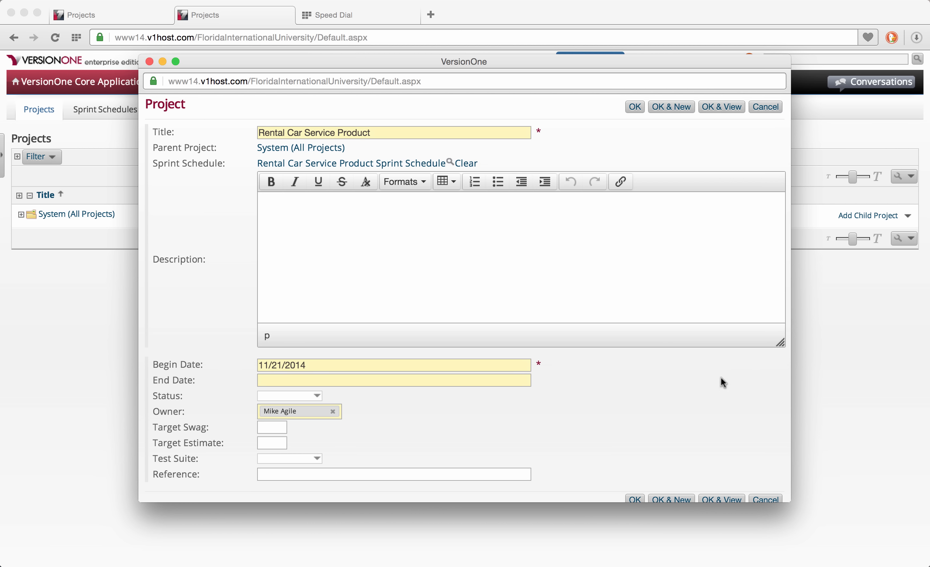
# Set the project's begin date to 11/3/2014 and end date to 5/3/2015, then save it.
pyautogui.click(283, 364)
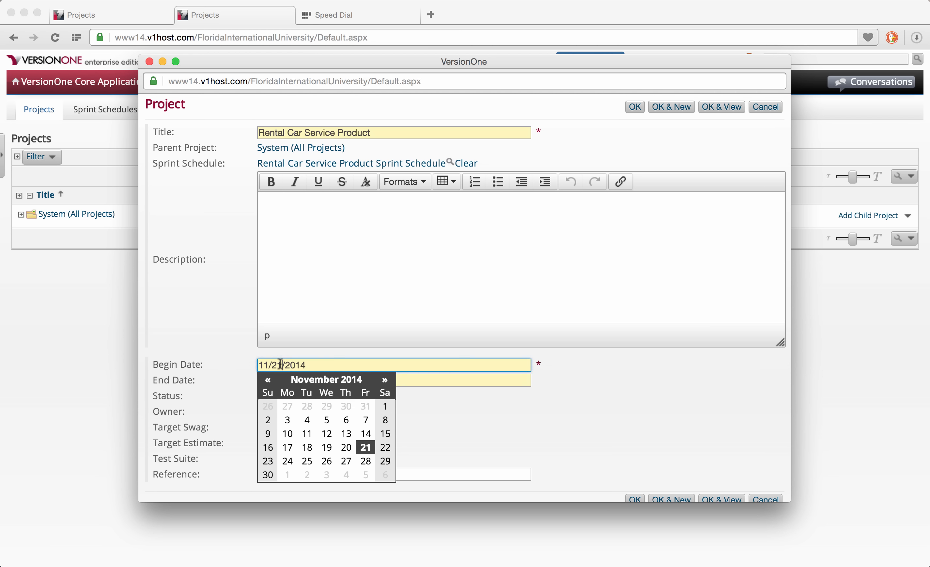
pyautogui.click(287, 420)
pyautogui.click(272, 380)
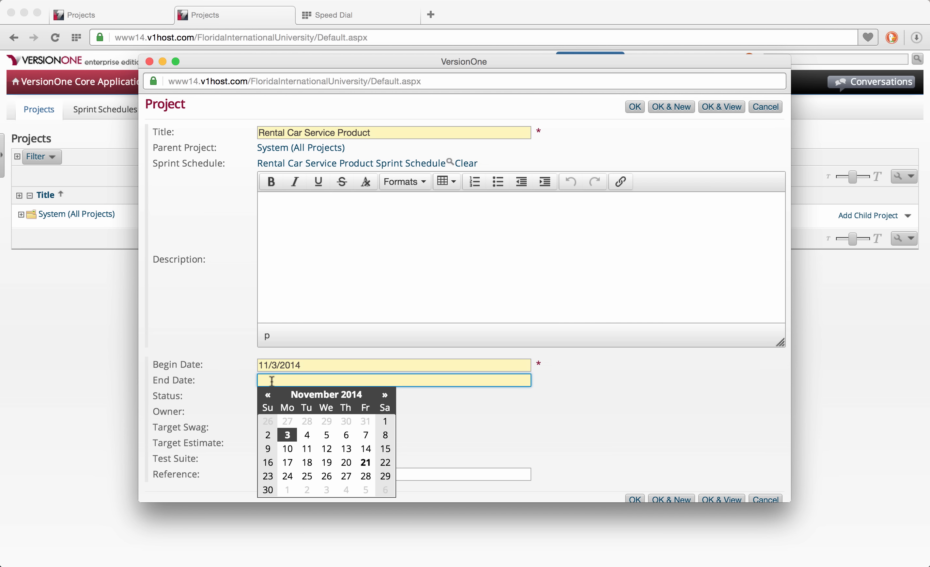
pyautogui.click(386, 397)
pyautogui.click(386, 397)
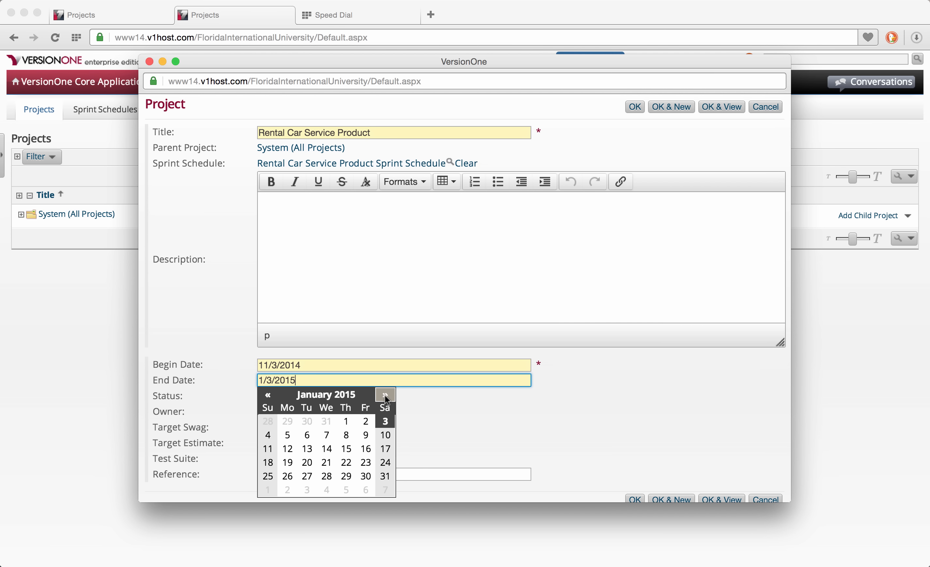
pyautogui.click(385, 397)
pyautogui.click(385, 398)
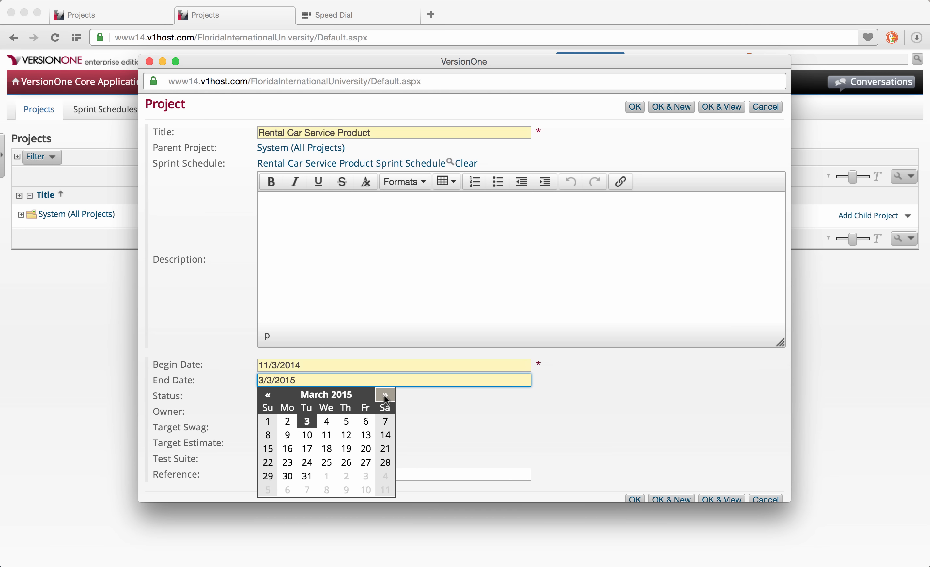
pyautogui.click(386, 397)
pyautogui.click(386, 397)
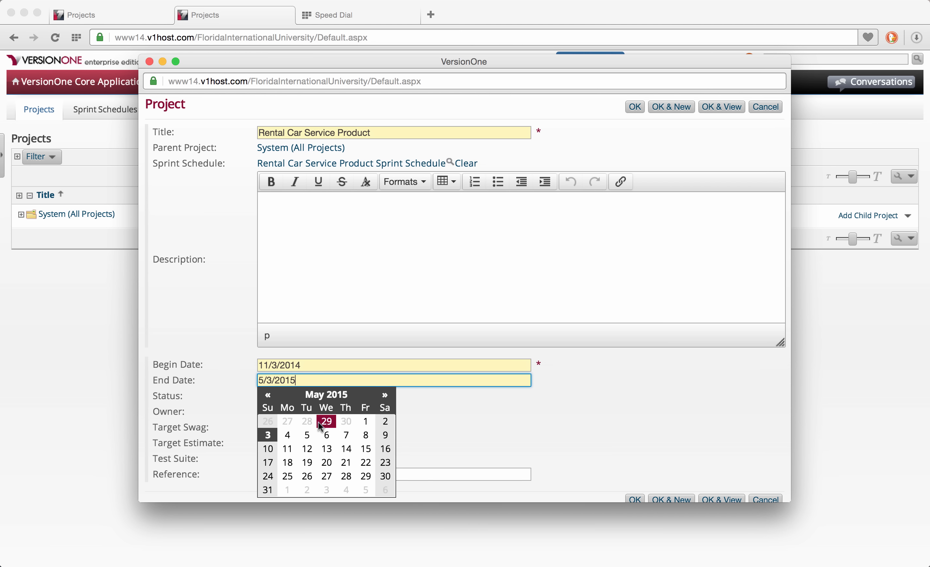
pyautogui.click(269, 436)
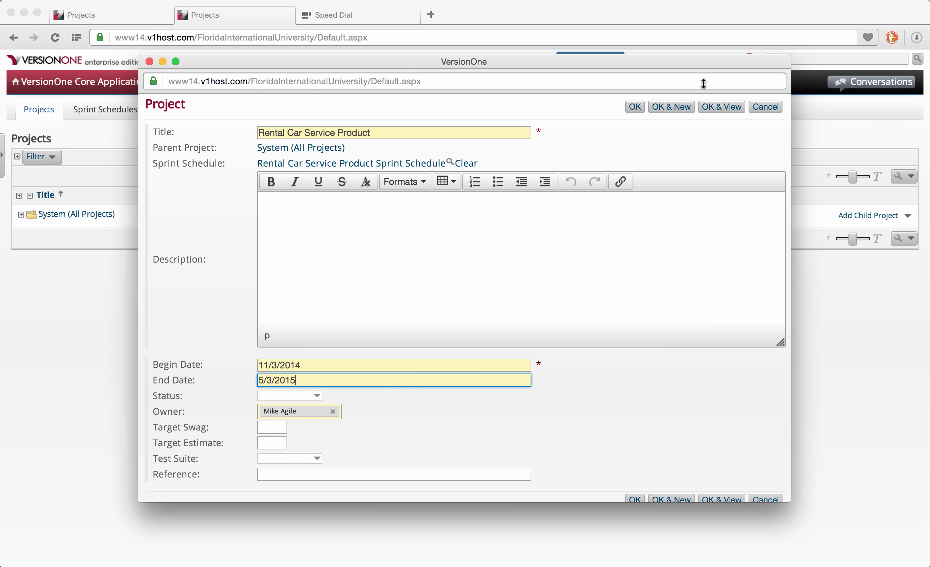
pyautogui.click(636, 108)
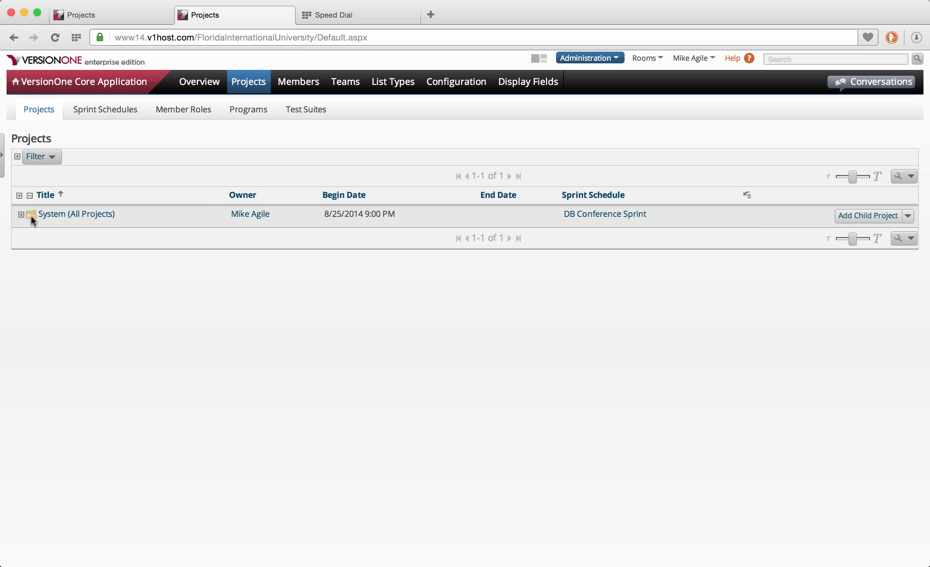
# Expand System (All Projects), Sample: Company and Sample: Call Center Product, then view Members.
pyautogui.click(21, 215)
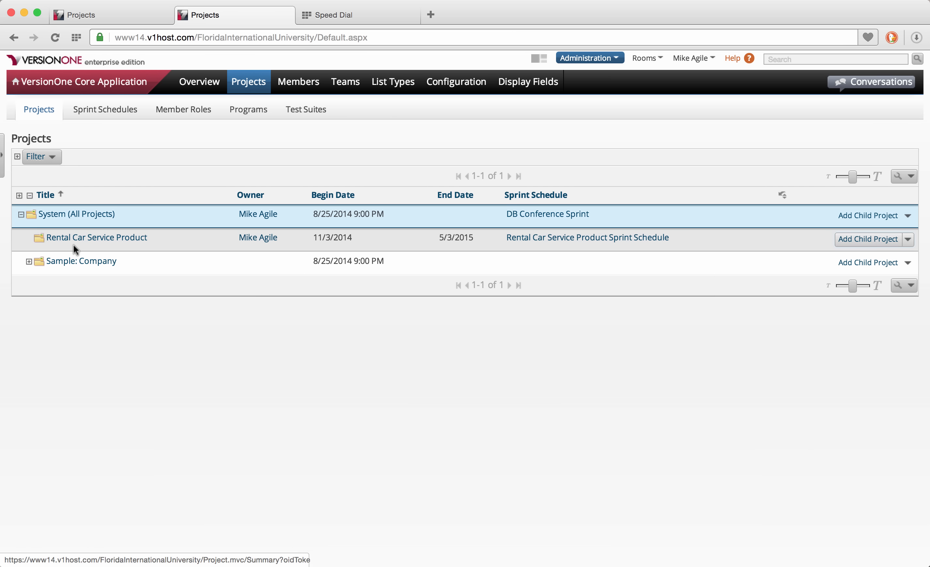
pyautogui.moveTo(76, 246)
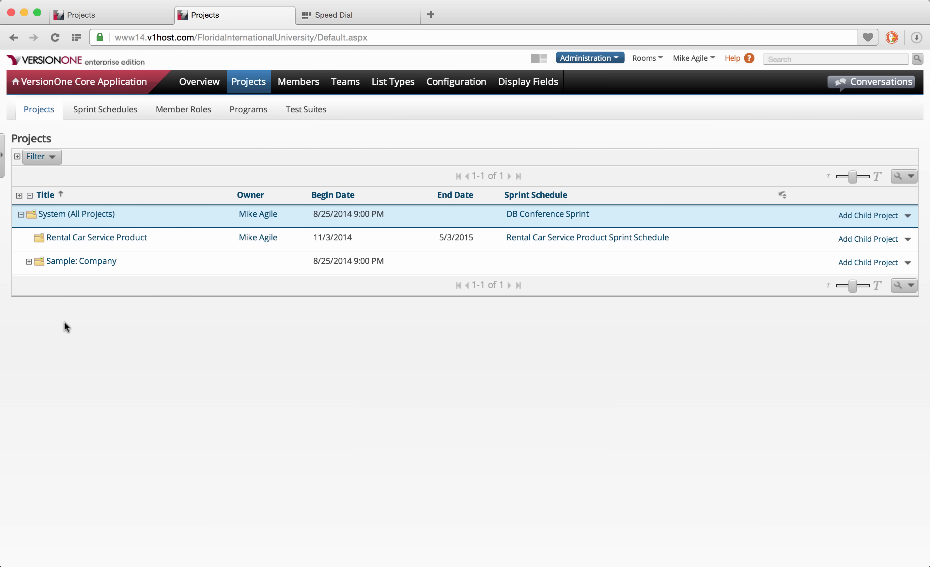
pyautogui.click(29, 261)
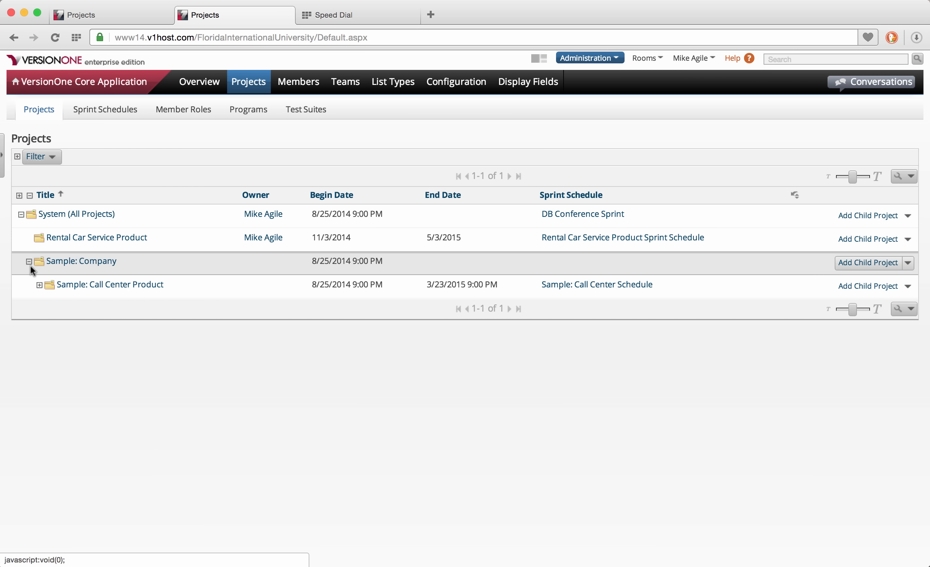
pyautogui.click(39, 285)
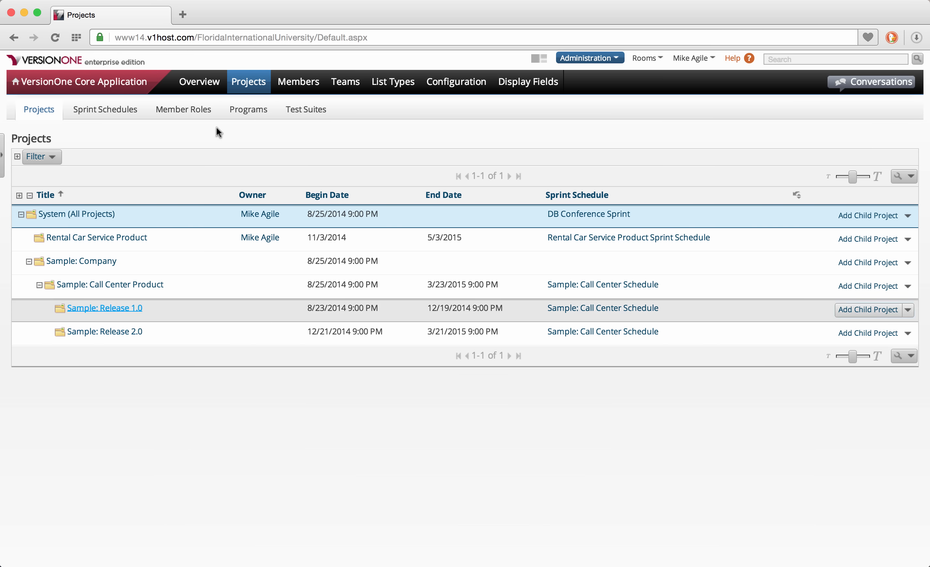
pyautogui.click(299, 84)
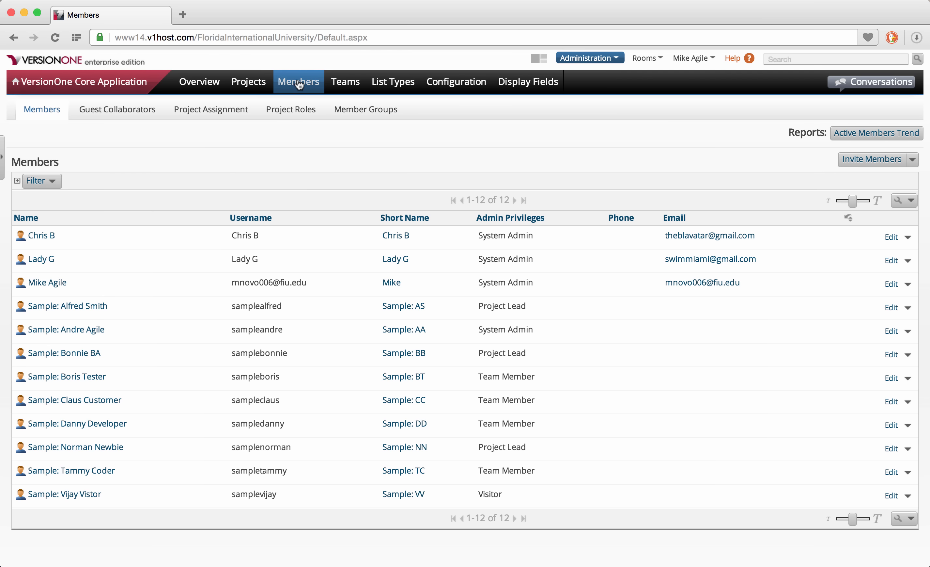
# Try the Invite Members form, cancel it, and show the other ways to add members.
pyautogui.click(872, 160)
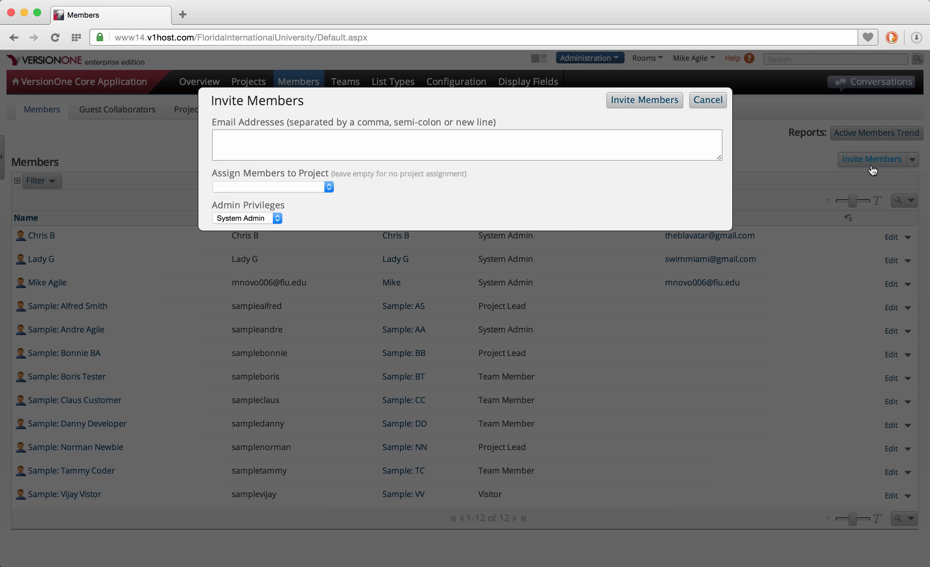
pyautogui.click(310, 142)
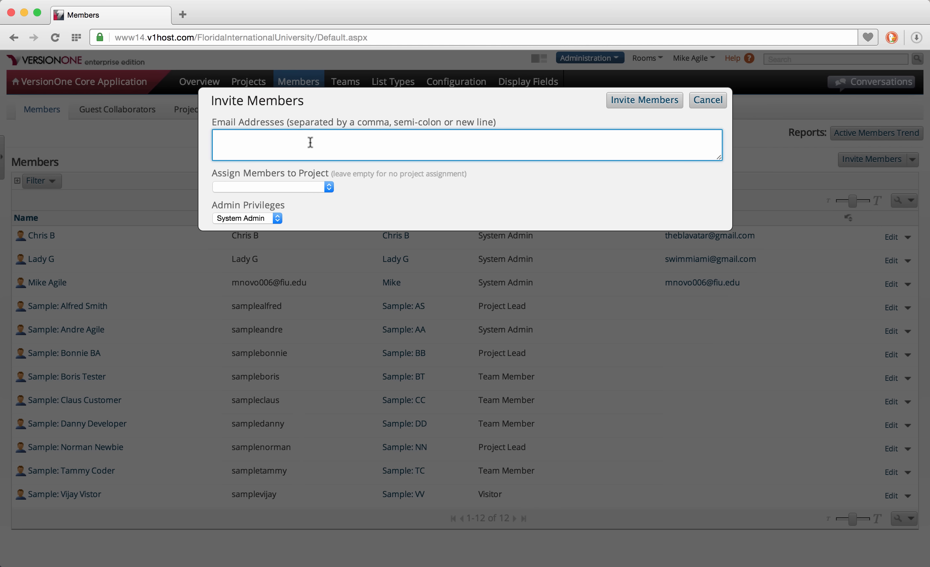
pyautogui.click(329, 187)
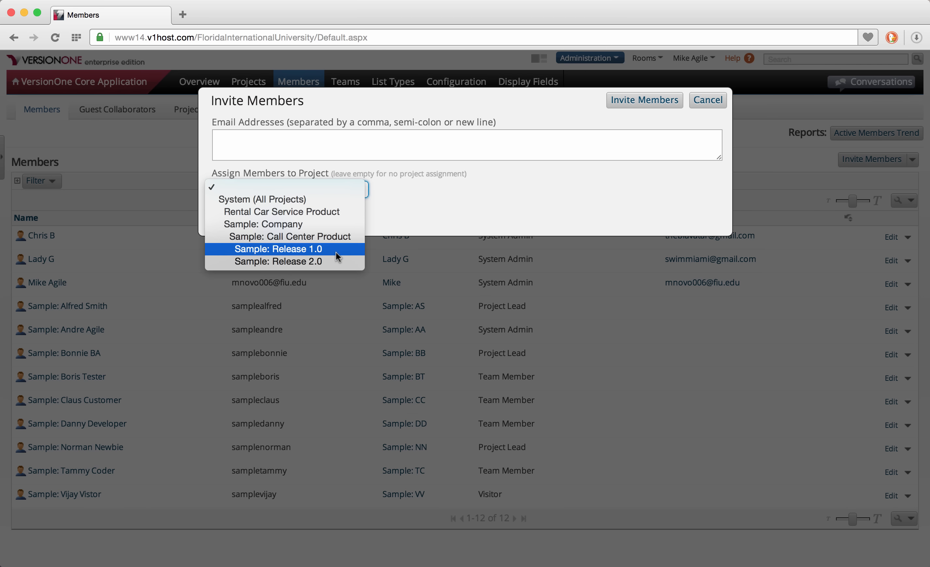
pyautogui.click(708, 99)
pyautogui.click(708, 100)
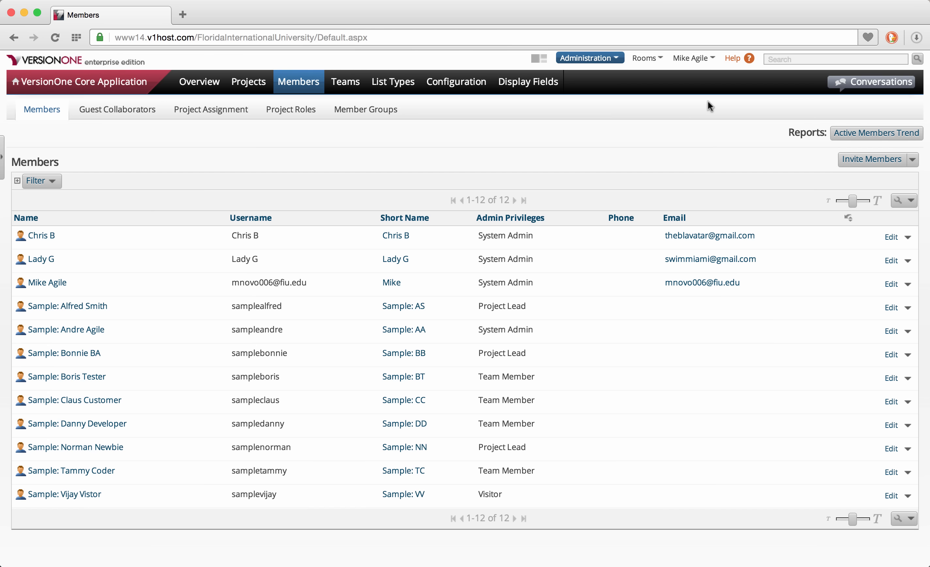
pyautogui.click(913, 159)
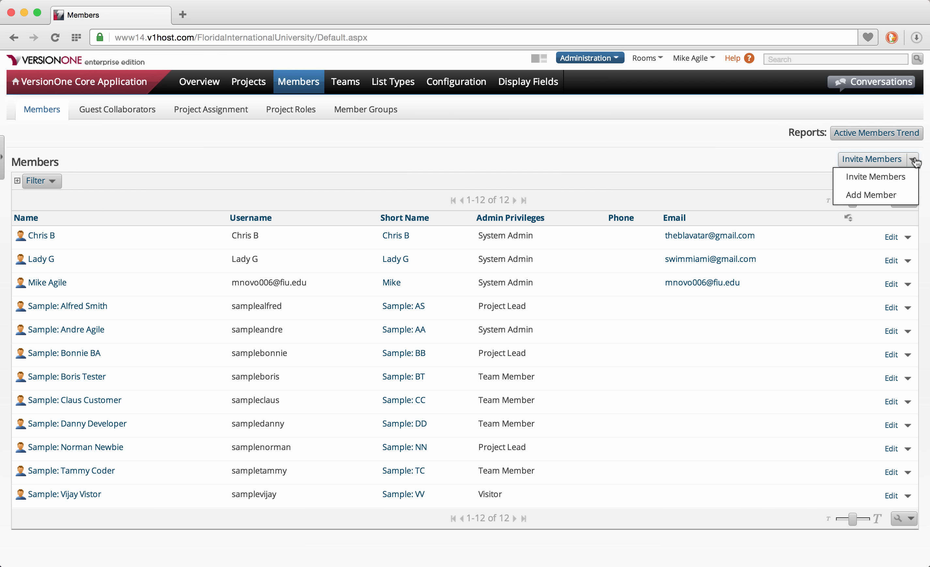
# Start a single new member and enter their full name, short name and username.
pyautogui.click(871, 194)
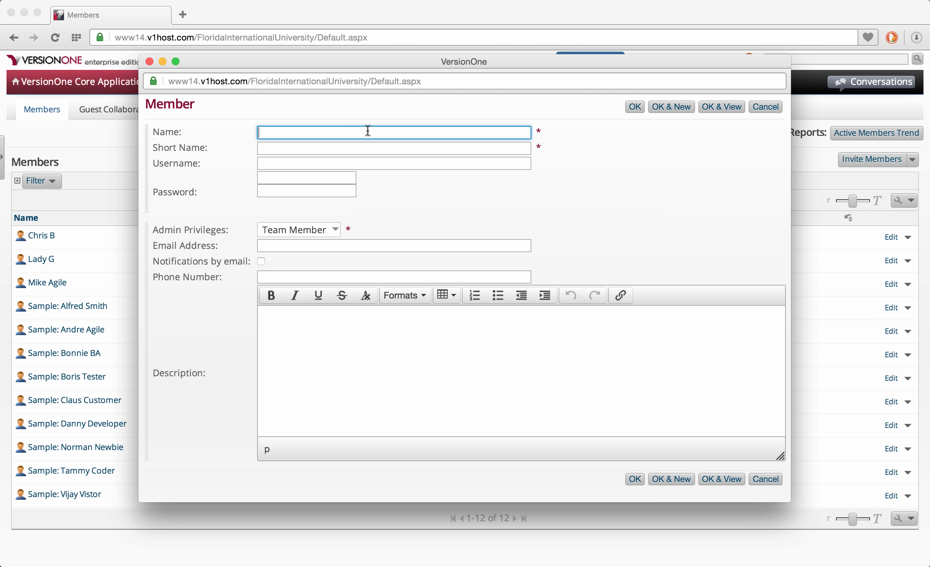
pyautogui.press('Tab')
pyautogui.write('Jack')
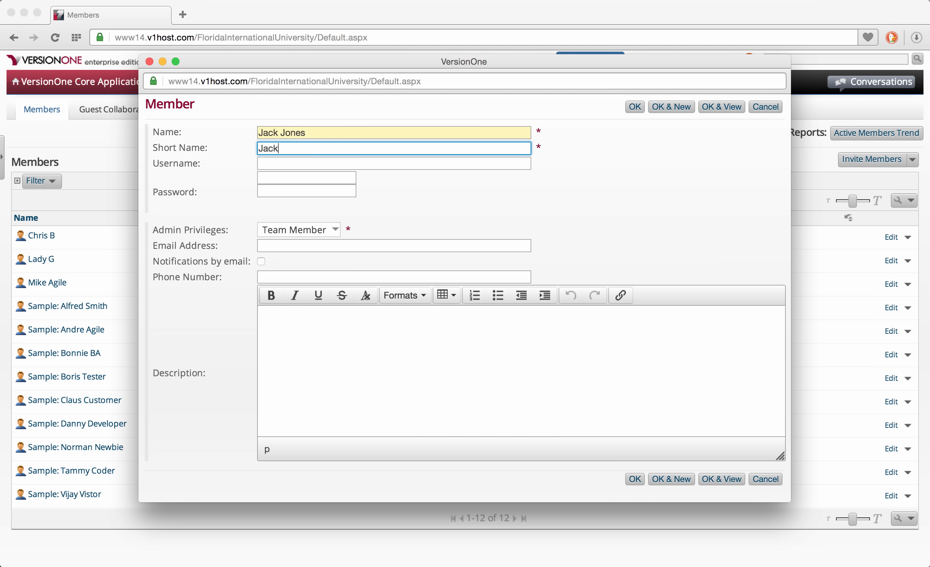
pyautogui.press('Tab')
pyautogui.write('JackJ')
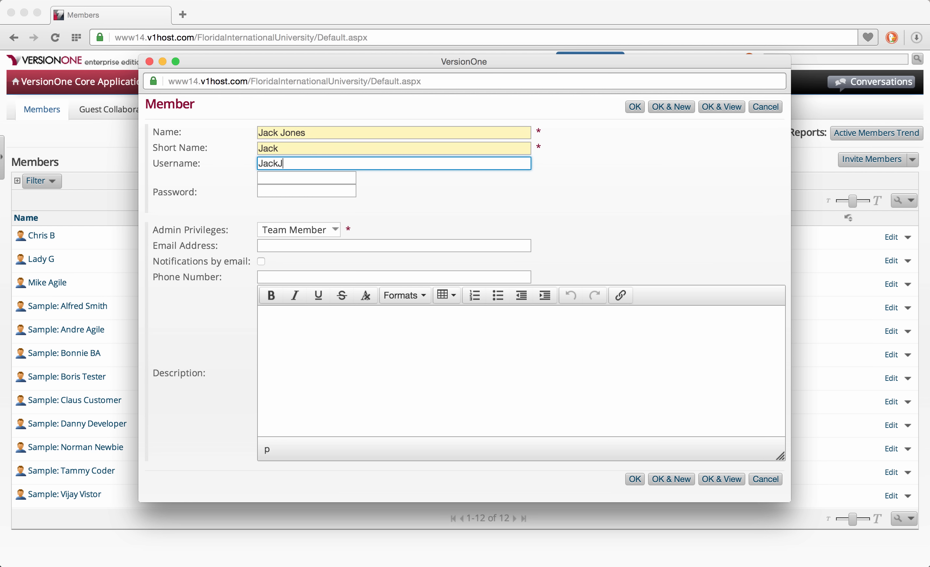
# Set and confirm the password, make them a Developer, add their e-mail, and save.
pyautogui.press('Tab')
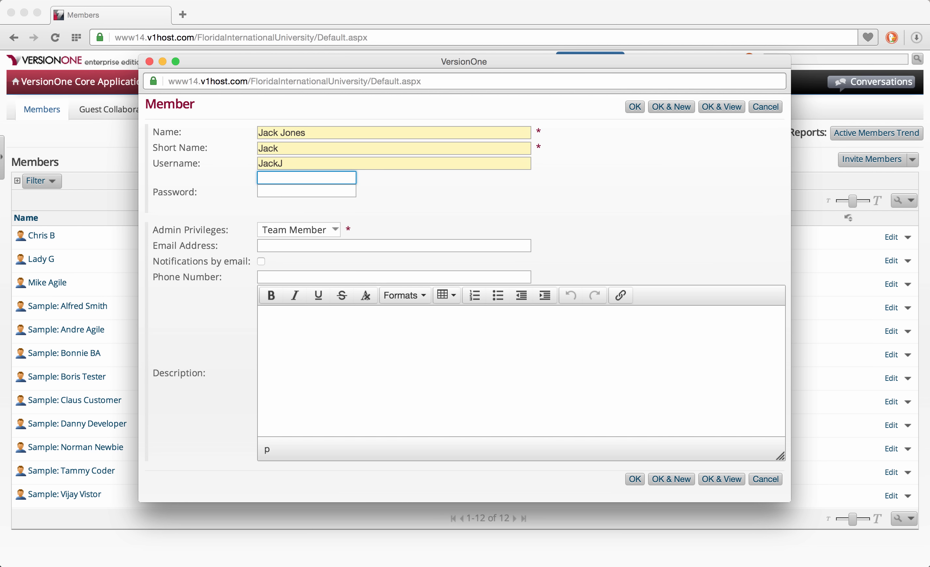
pyautogui.write('password1')
pyautogui.press('Tab')
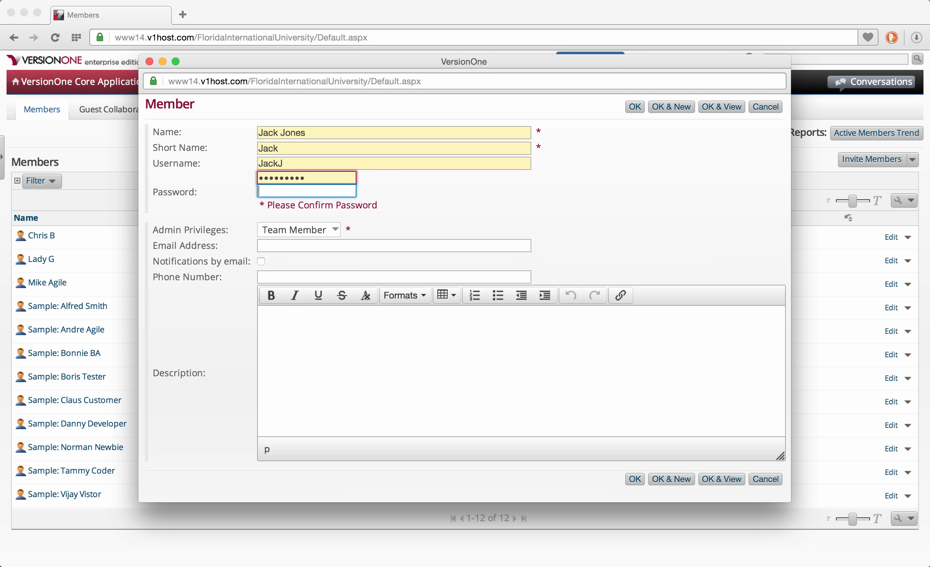
pyautogui.write('password1')
pyautogui.click(337, 229)
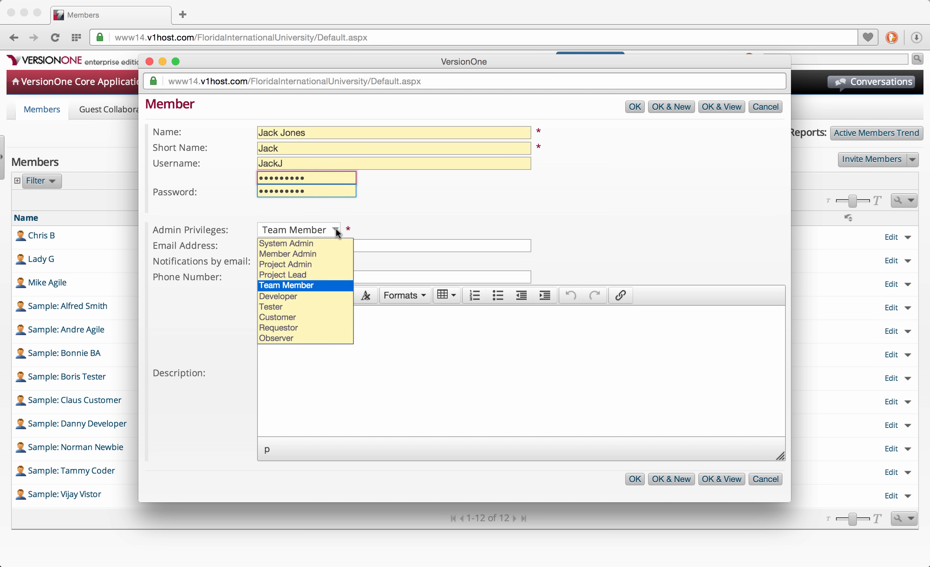
pyautogui.click(300, 297)
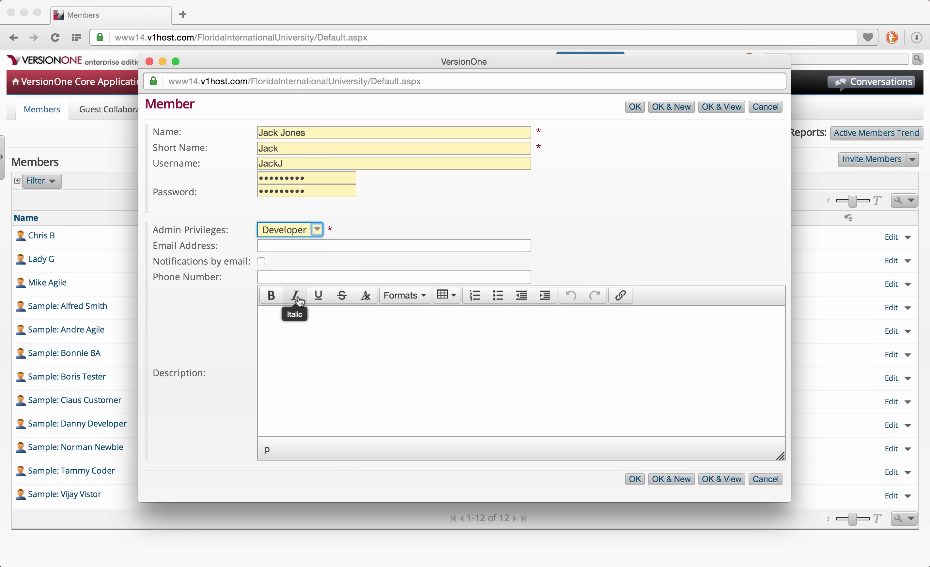
pyautogui.click(307, 250)
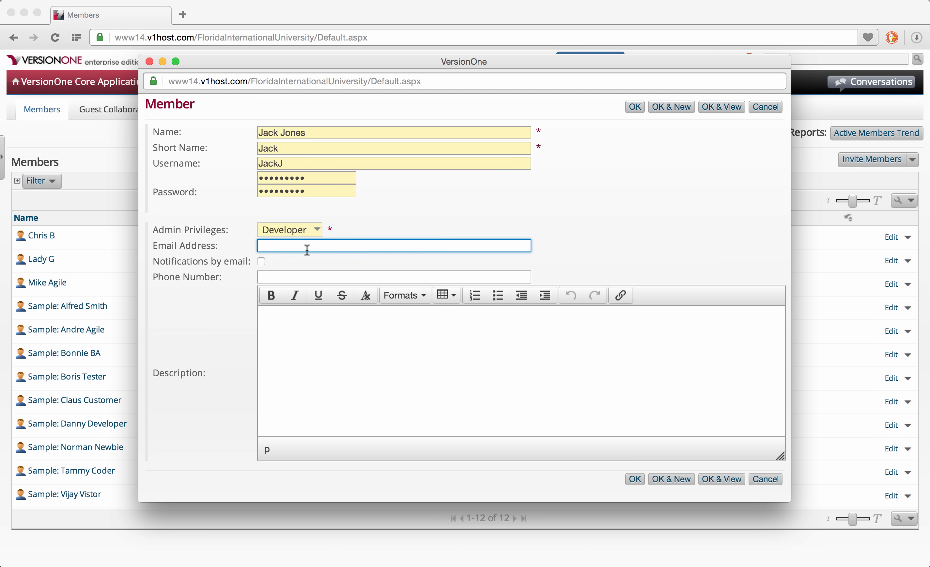
pyautogui.write('jackj@example.com')
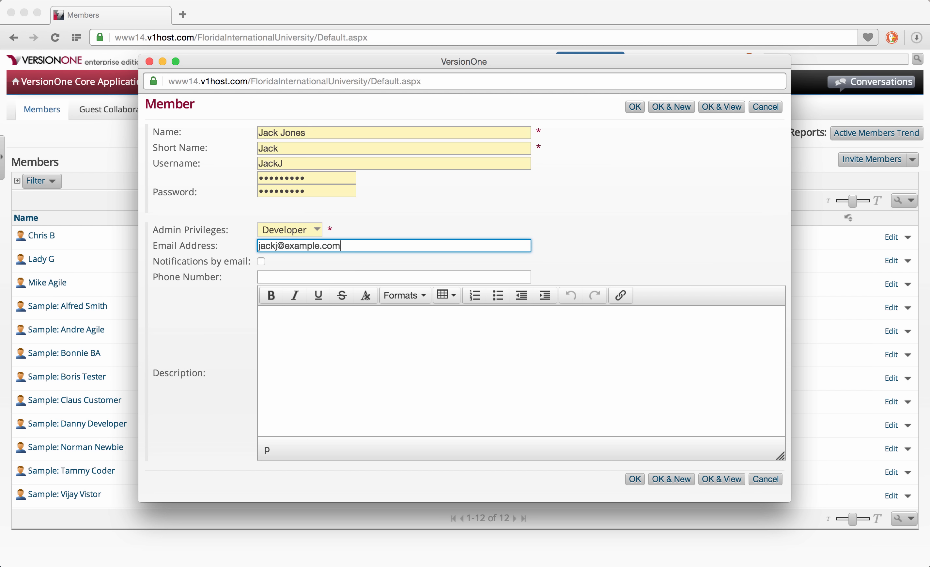
pyautogui.click(635, 107)
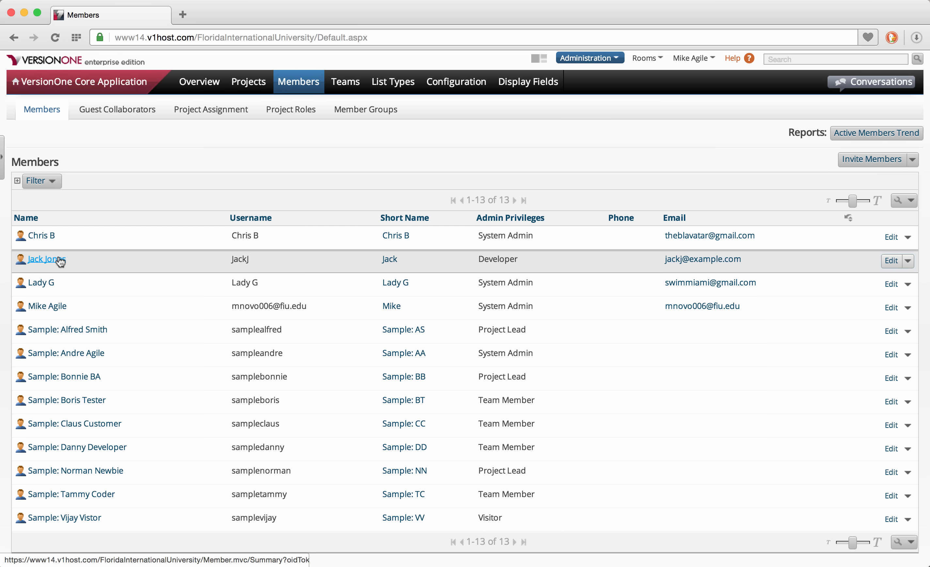
# Switch to the Project Assignment sub-tab under Members.
pyautogui.moveTo(61, 261)
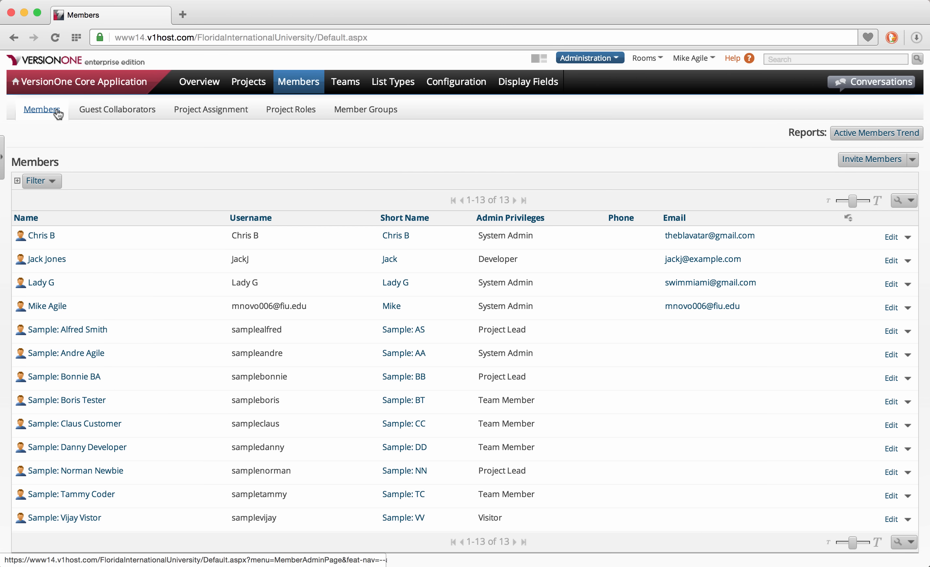
pyautogui.click(208, 110)
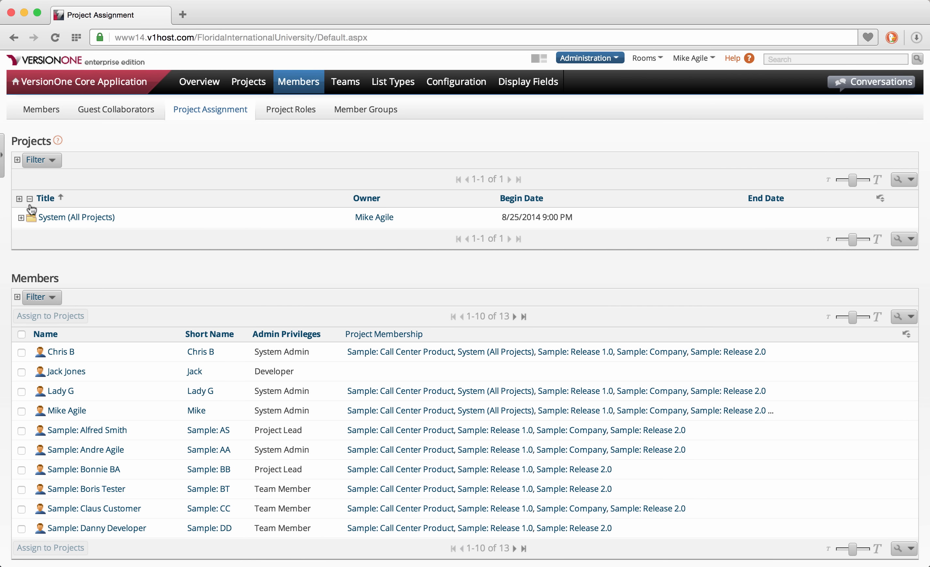
# Expand System (All Projects) and drag a member onto Rental Car Service Product.
pyautogui.click(21, 218)
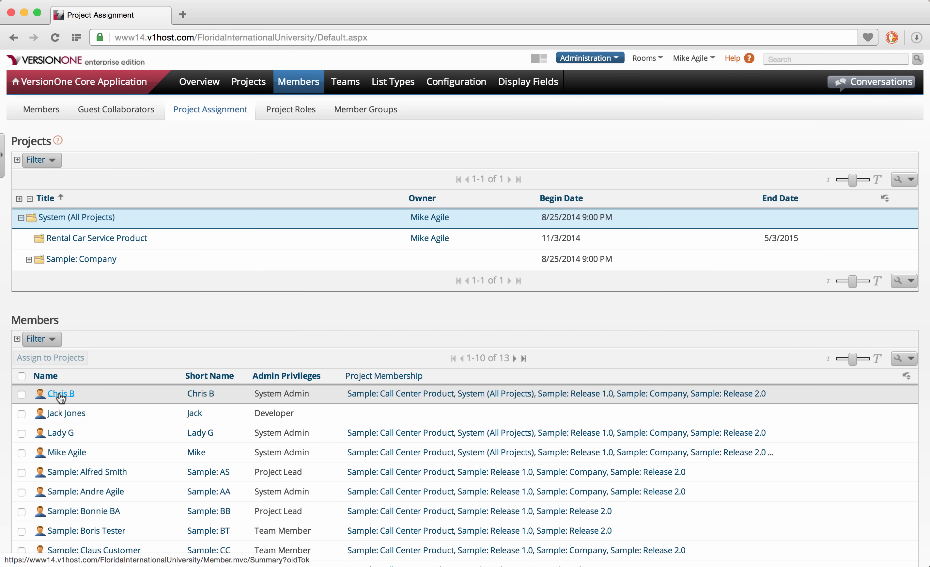
pyautogui.moveTo(60, 397)
pyautogui.moveTo(60, 397); pyautogui.dragTo(95, 247)
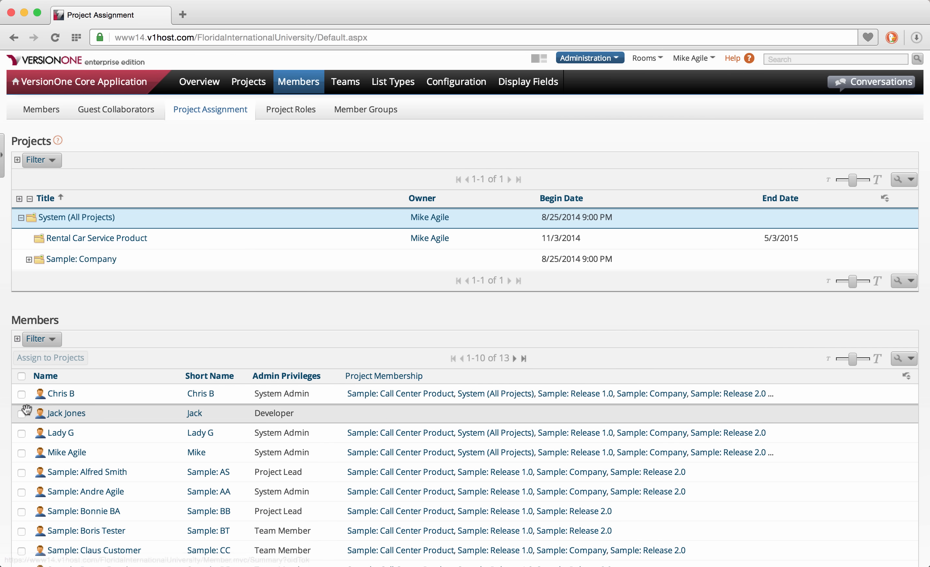
# Tick the new Developer and a System Admin and start assigning them to projects.
pyautogui.click(21, 413)
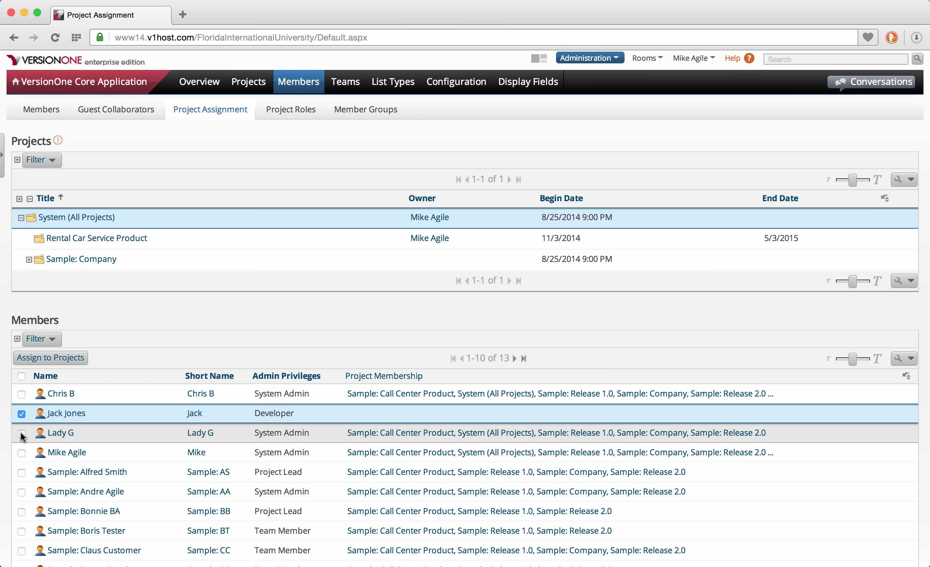
pyautogui.click(21, 433)
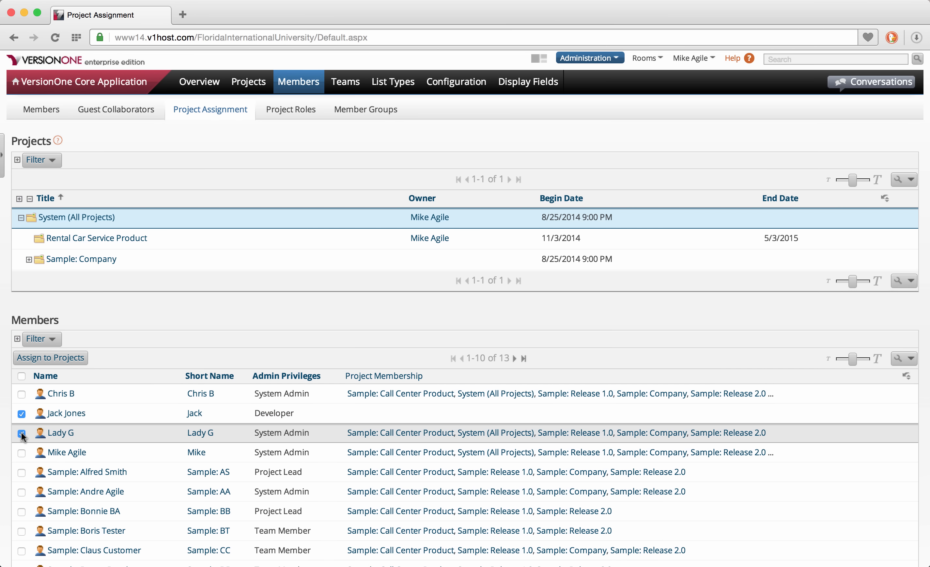
pyautogui.click(62, 360)
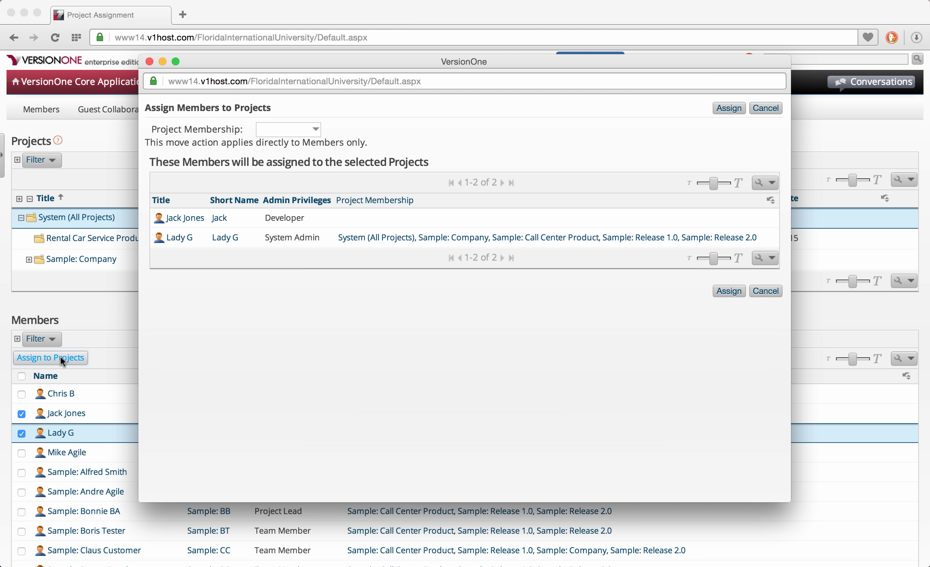
# Pick Rental Car Service Product under Project Membership and confirm the assignment.
pyautogui.click(316, 133)
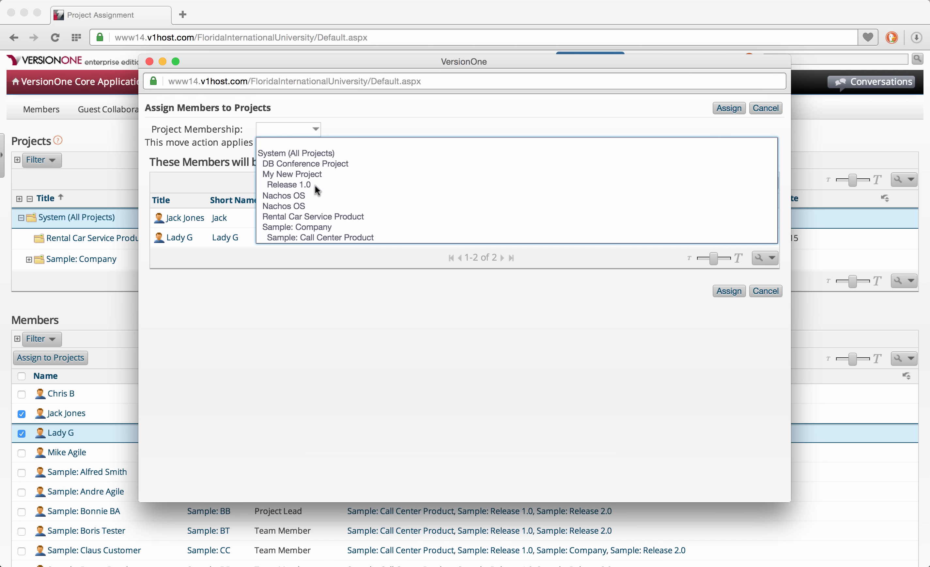
pyautogui.click(317, 216)
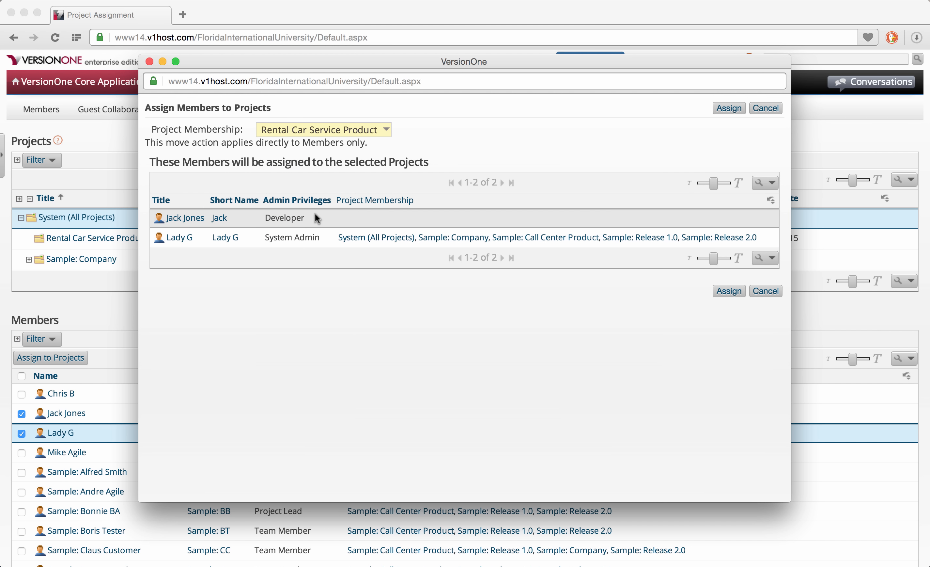
pyautogui.click(729, 108)
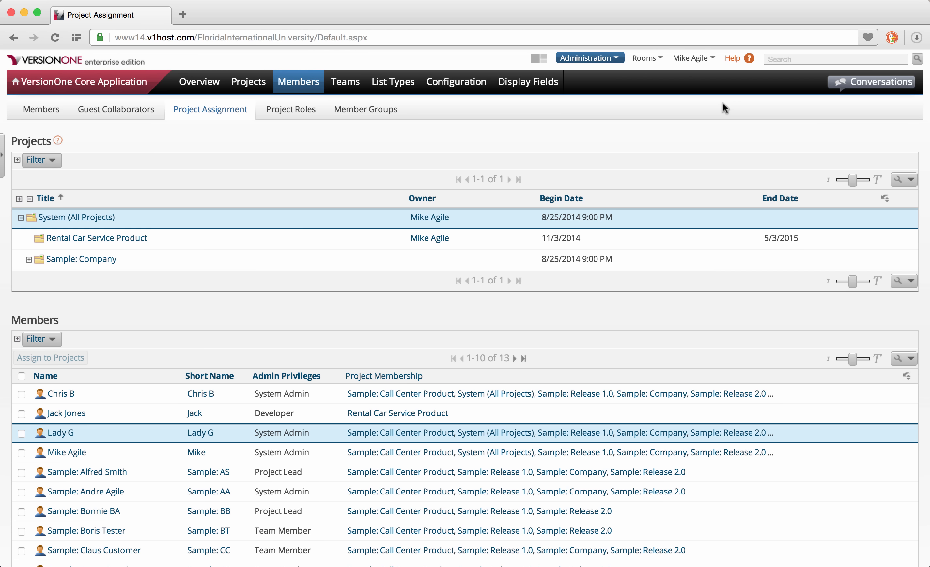
# Return to the Administration Overview page with its four-step setup guide.
pyautogui.click(206, 90)
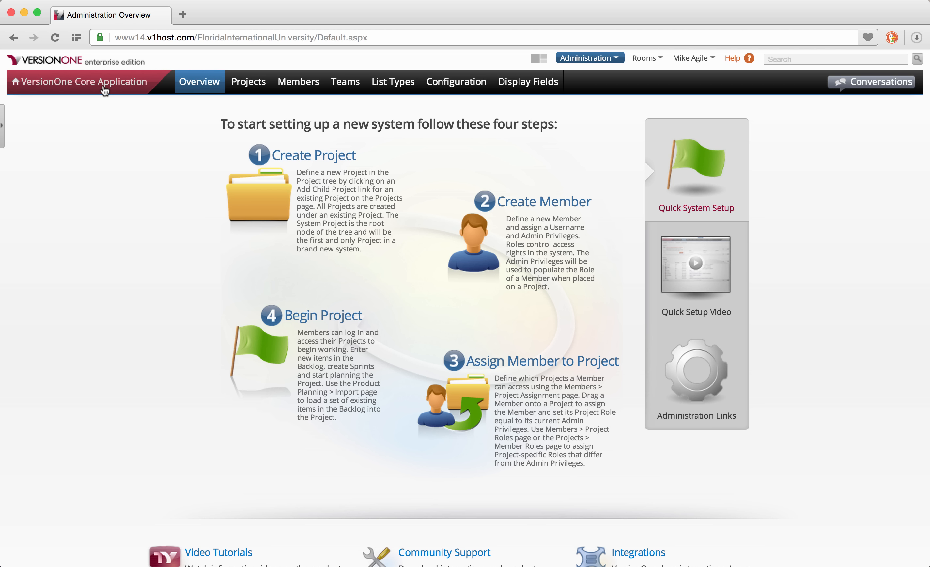
# Go back to the VersionOne Core Application to view Rental Car Service Product's empty Product Planning Backlog.
pyautogui.click(620, 60)
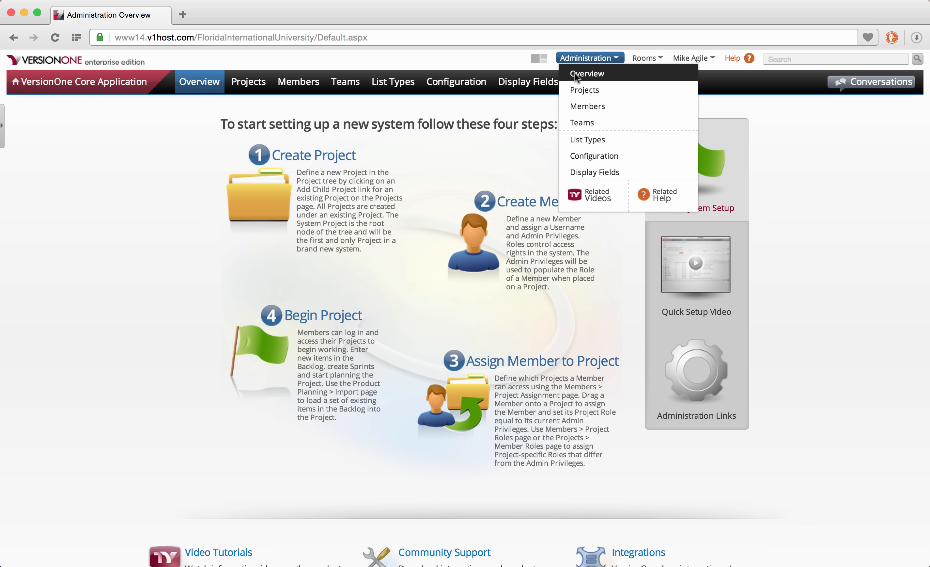
pyautogui.moveTo(492, 95)
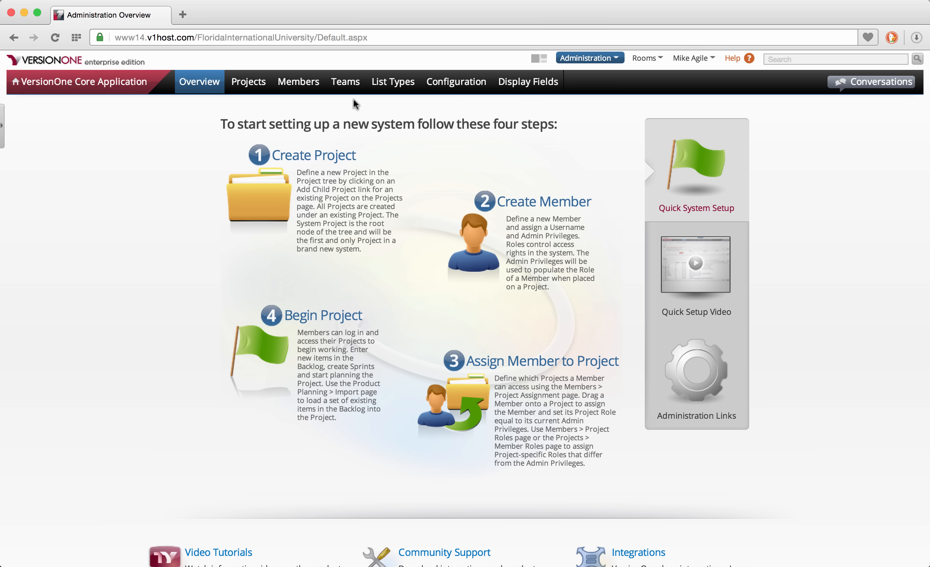
pyautogui.click(98, 90)
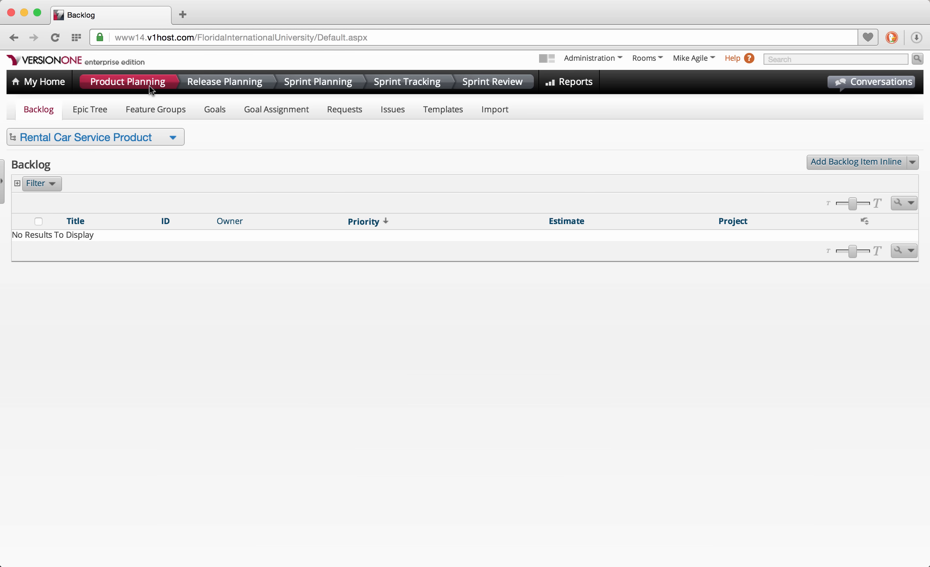
pyautogui.moveTo(167, 88)
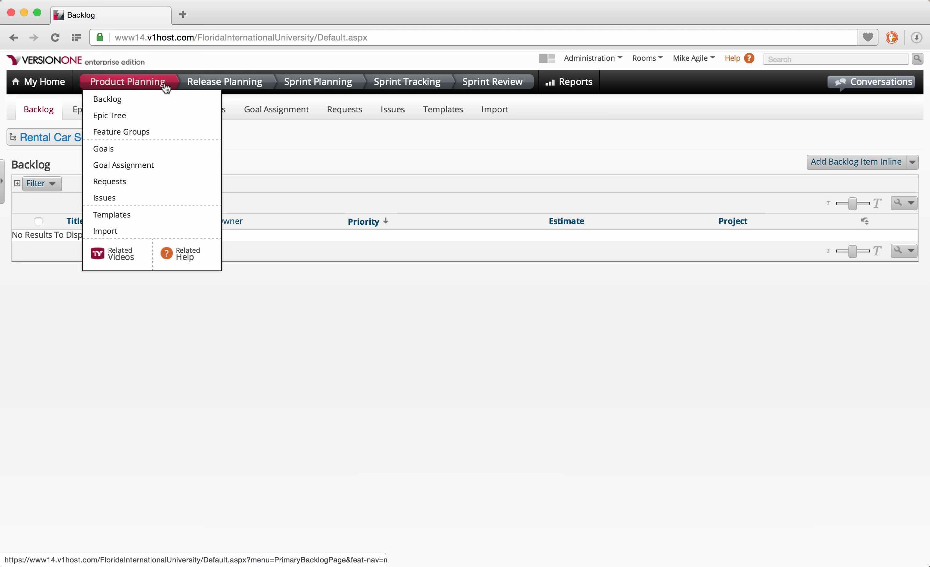
pyautogui.moveTo(215, 82)
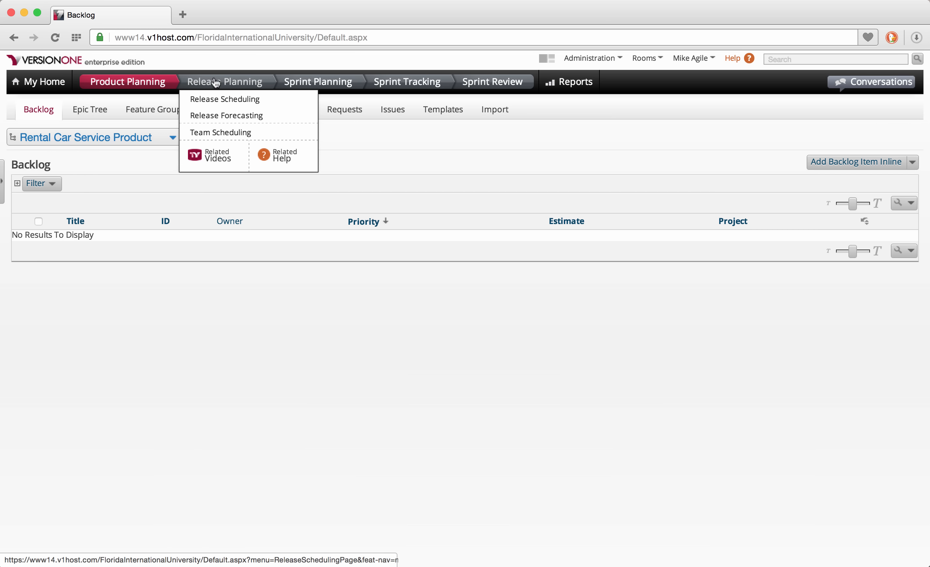
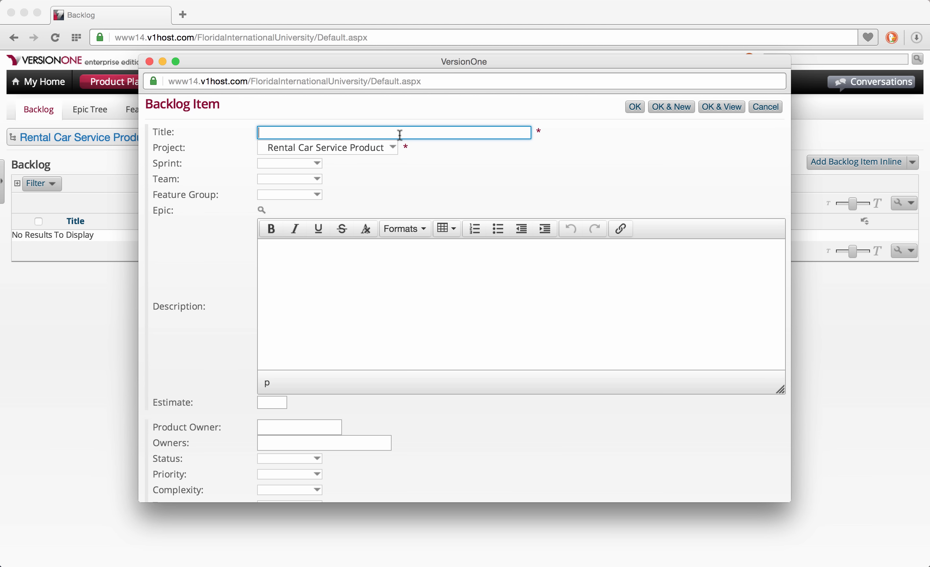
# Title the new backlog item 'Employee Inventory Manager', fixing the capitalization typo.
pyautogui.write('EMployee Inventor')
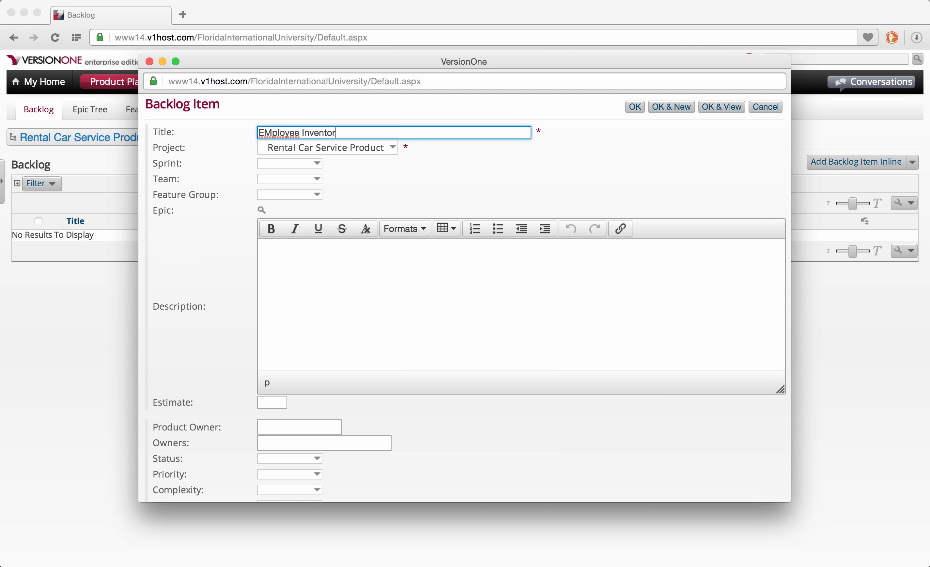
pyautogui.write('y Manager')
pyautogui.click(272, 132)
pyautogui.press('BackSpace')
pyautogui.write('m')
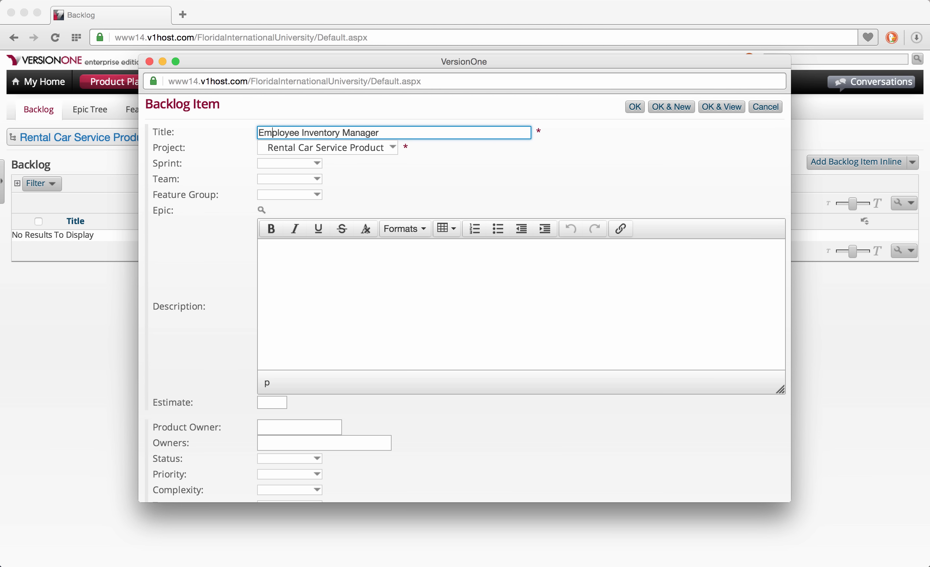
pyautogui.click(318, 163)
pyautogui.click(320, 163)
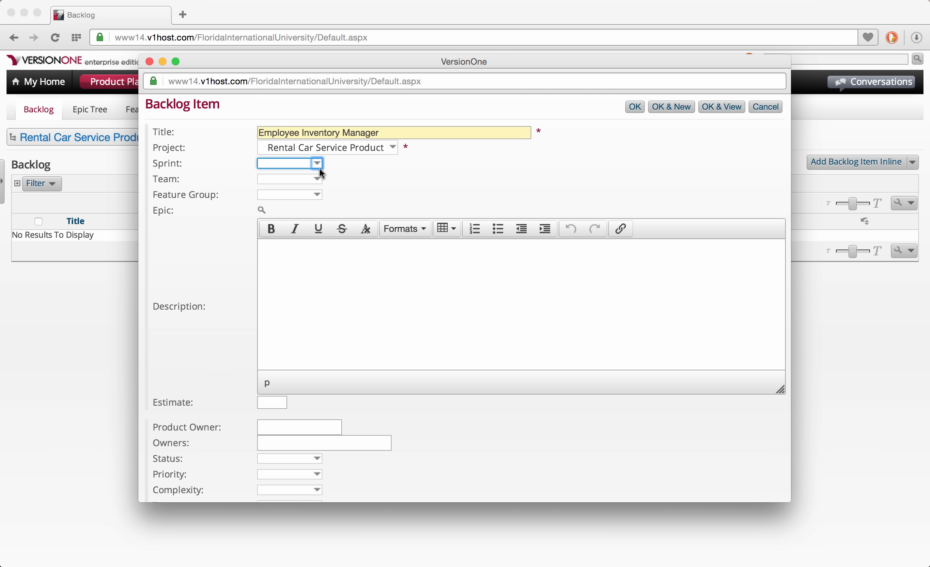
pyautogui.click(319, 180)
pyautogui.click(318, 179)
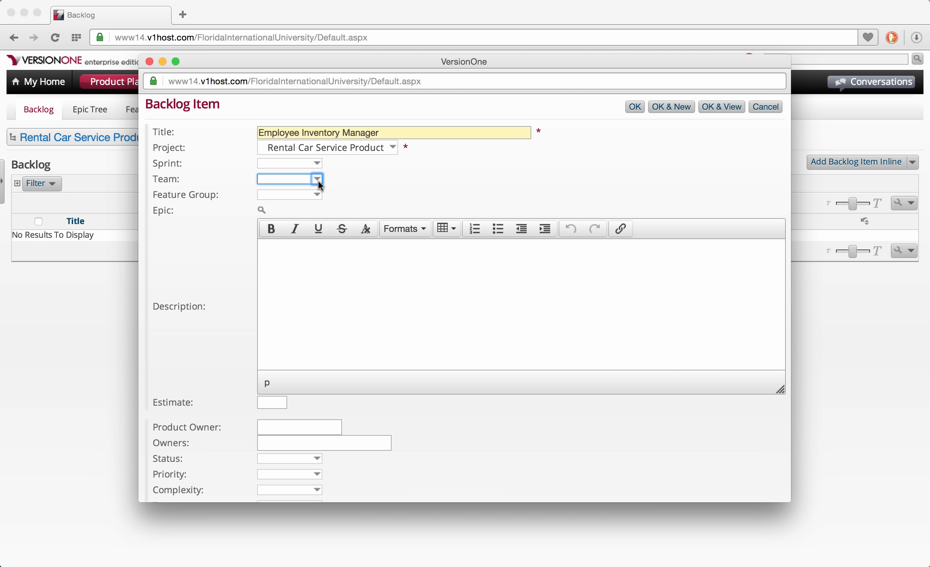
# Add the description 'Will allow employees to manage the rental car inventory', estimate 10.00, and yourself as product owner.
pyautogui.click(312, 266)
pyautogui.write('Will')
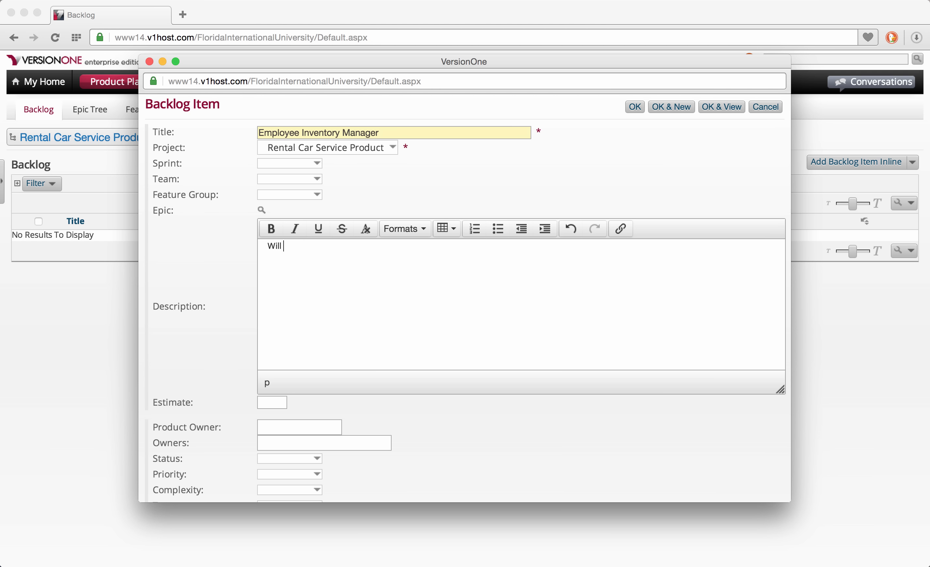
pyautogui.write(' allow employees to mana')
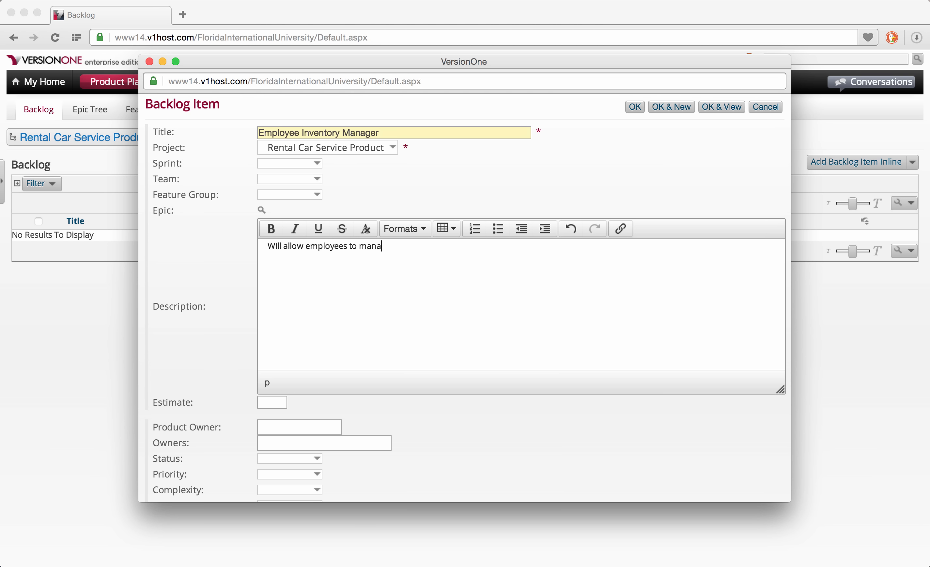
pyautogui.write('ge the rental car inventory.')
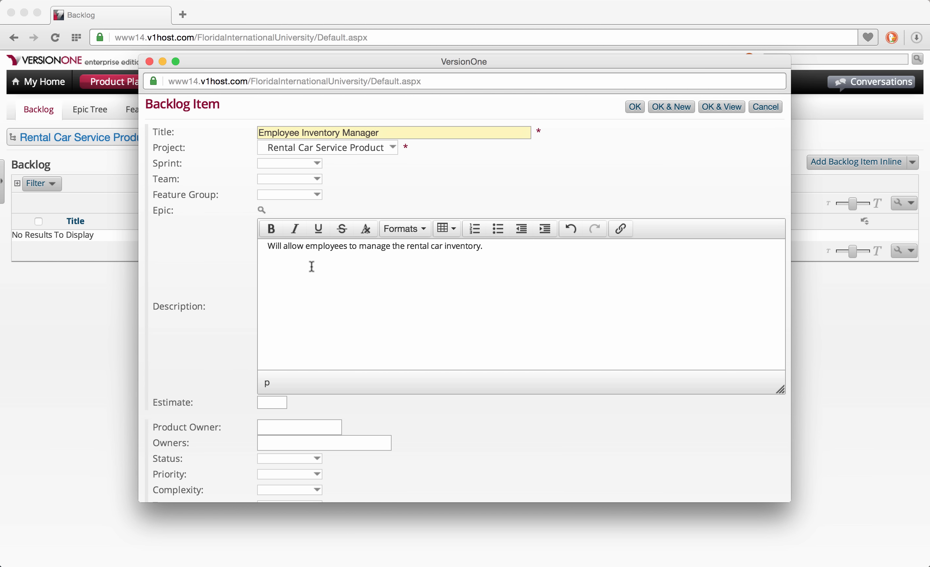
pyautogui.click(274, 399)
pyautogui.write('10.00')
pyautogui.click(289, 427)
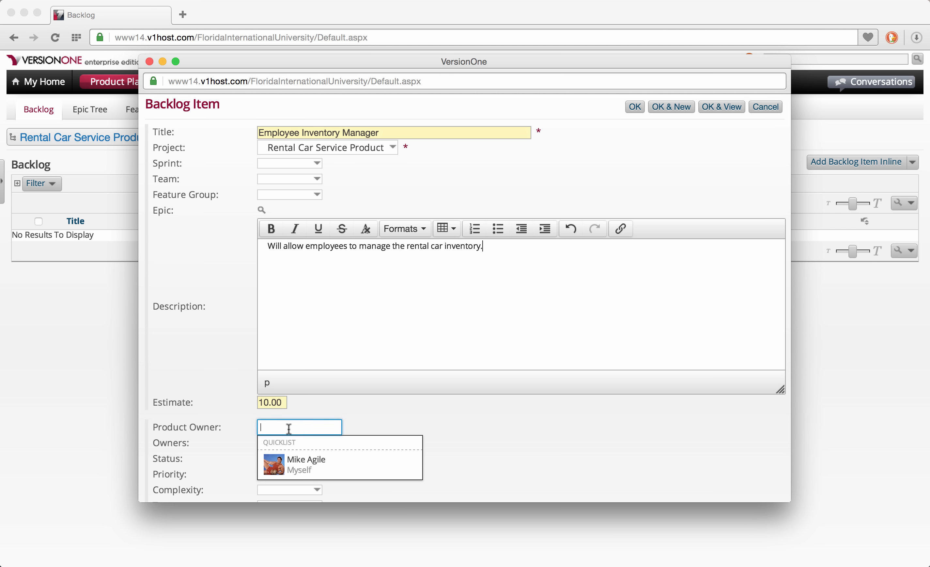
pyautogui.click(303, 463)
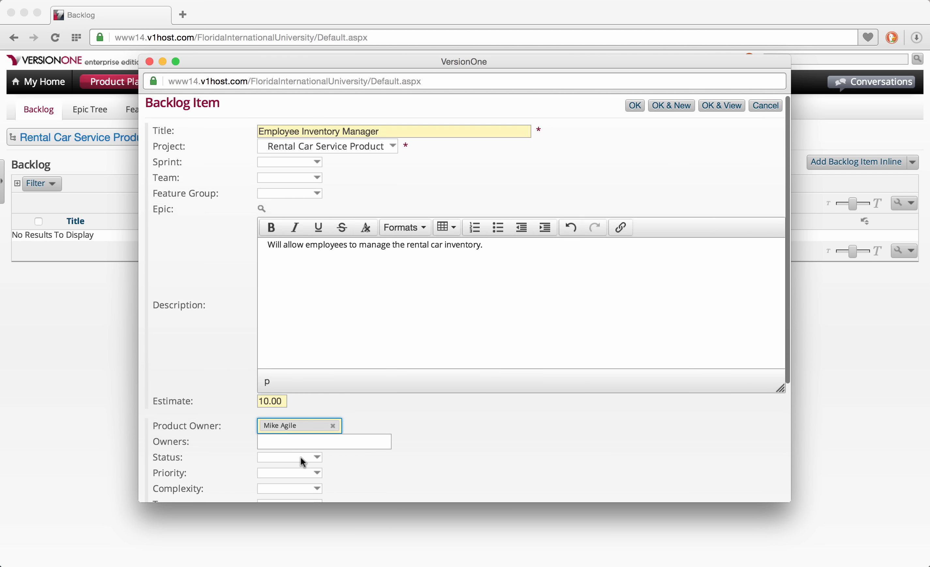
# Set status to Future and priority to High, then save the backlog item.
pyautogui.scroll(-5, 303, 461)
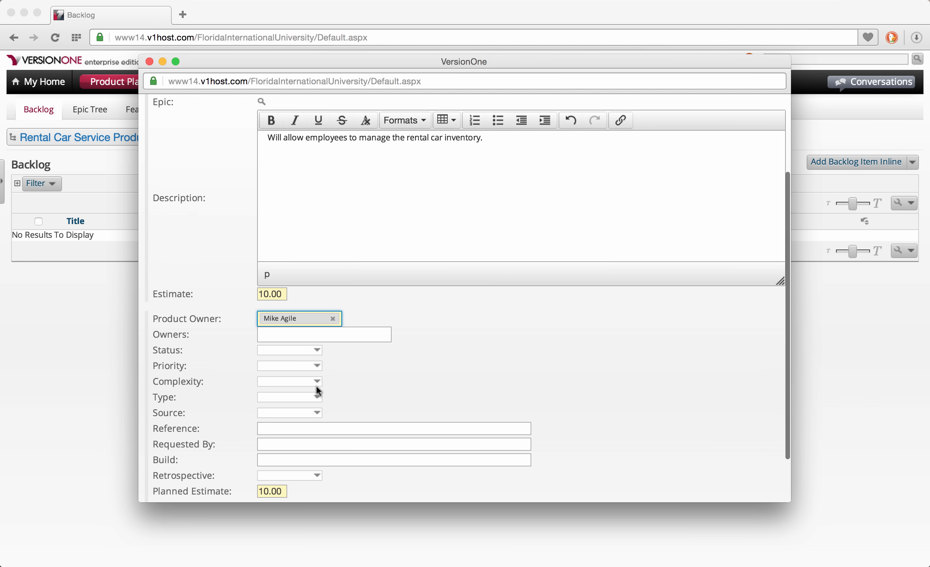
pyautogui.click(317, 350)
pyautogui.click(309, 371)
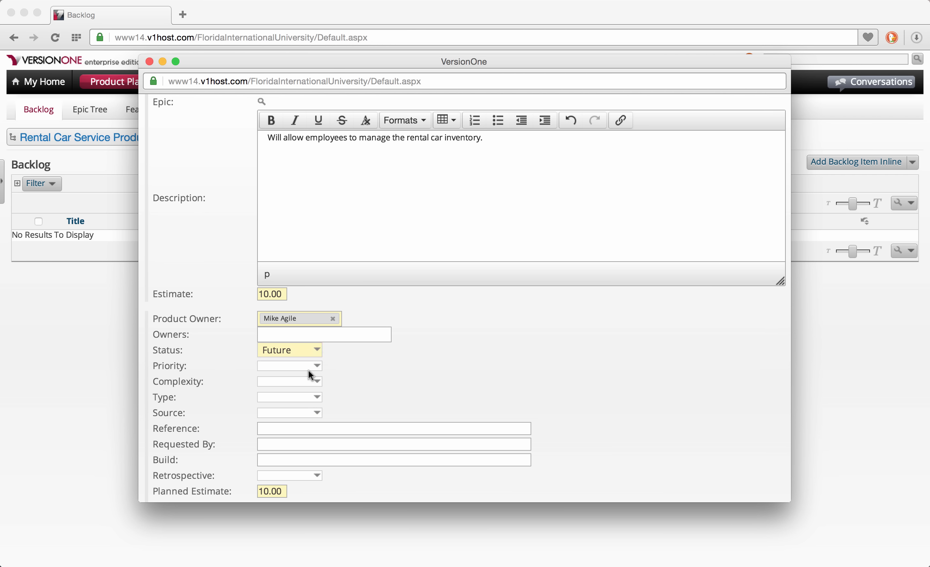
pyautogui.click(317, 367)
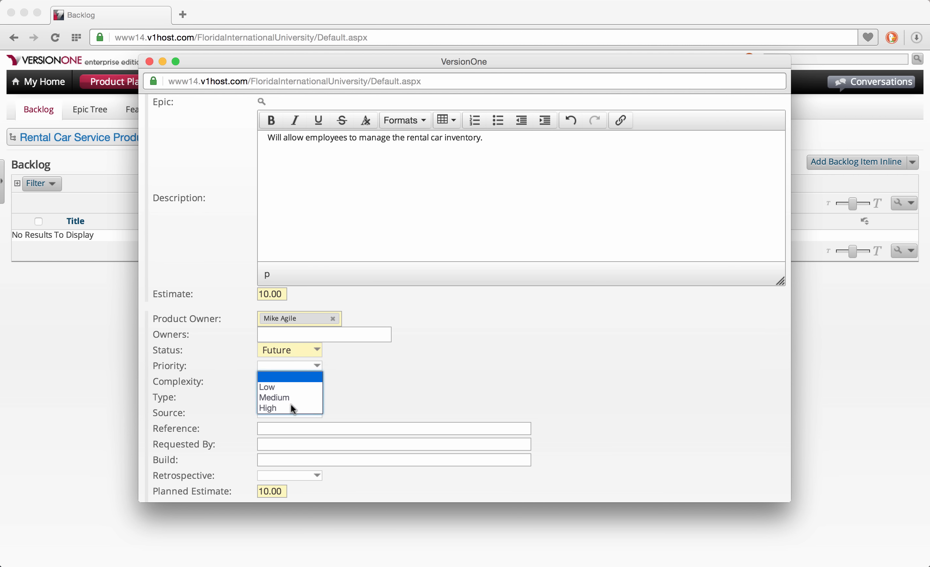
pyautogui.click(268, 408)
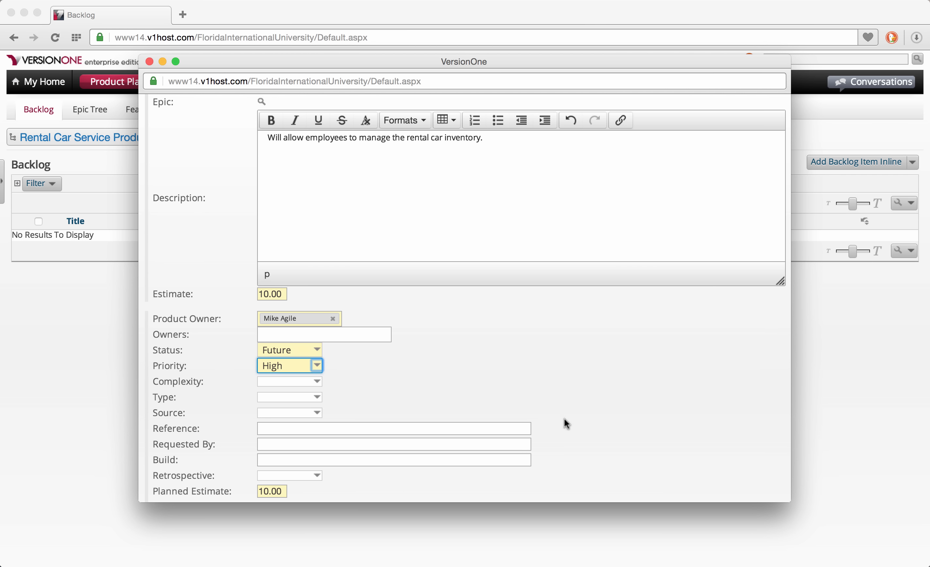
pyautogui.scroll(5, 565, 419)
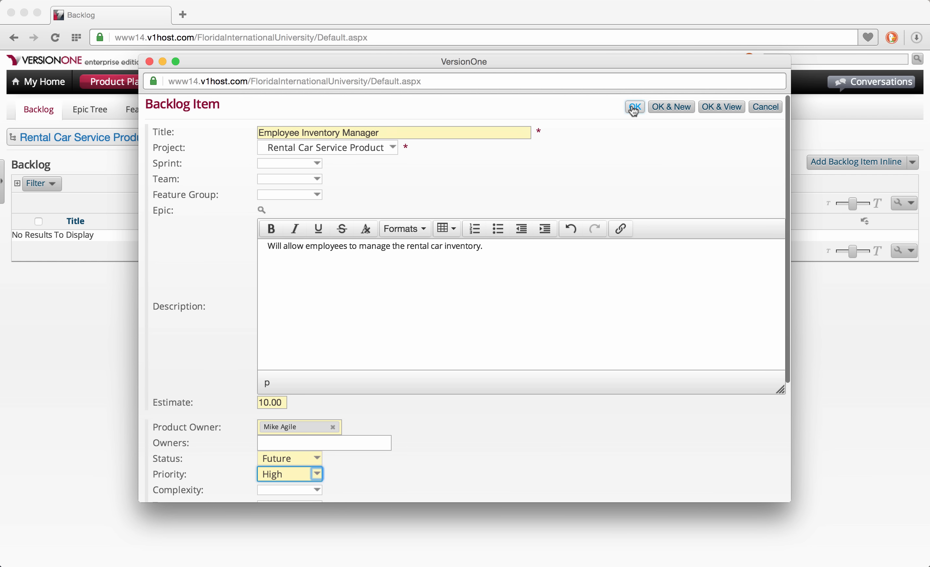
pyautogui.click(634, 107)
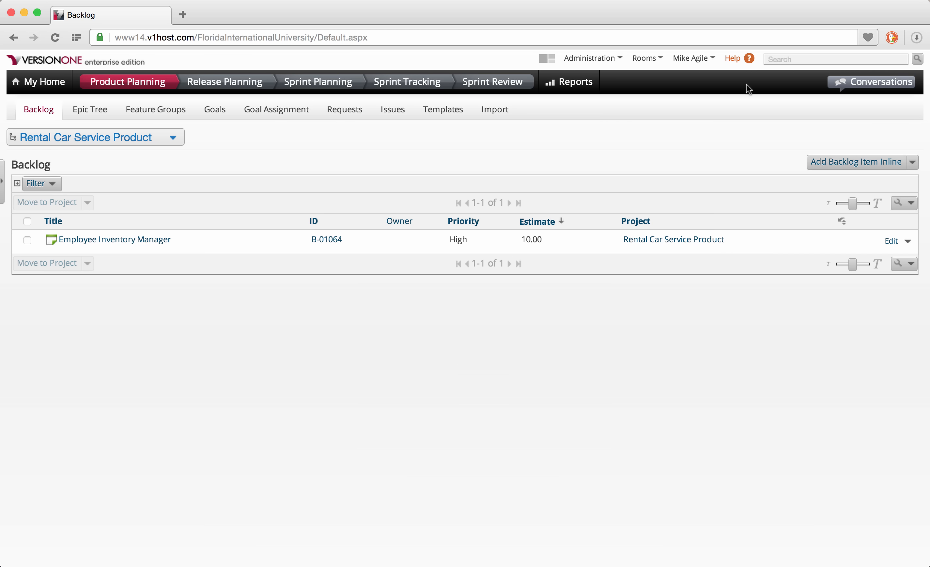
# Start a new defect titled 'Error - Cannot Connect to Car Service System'.
pyautogui.click(913, 162)
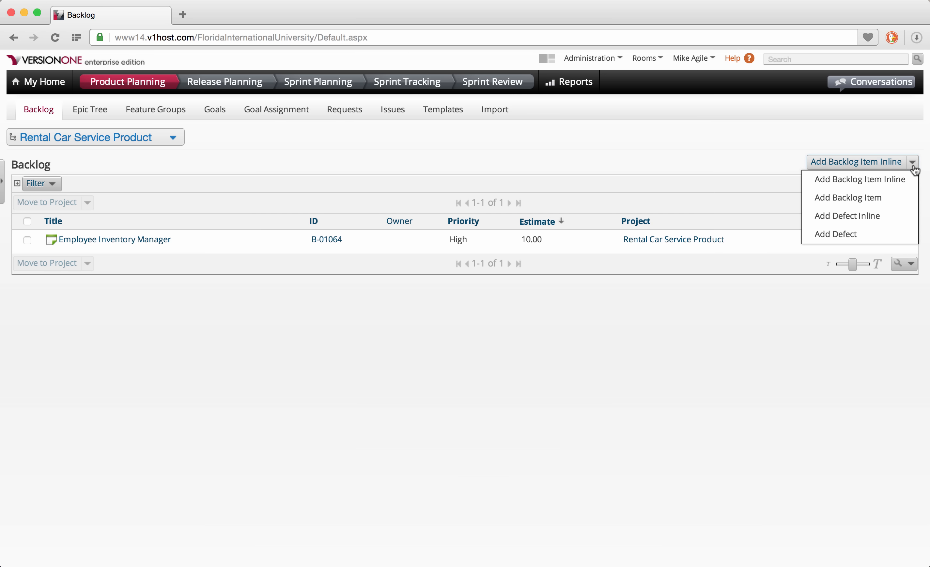
pyautogui.click(862, 234)
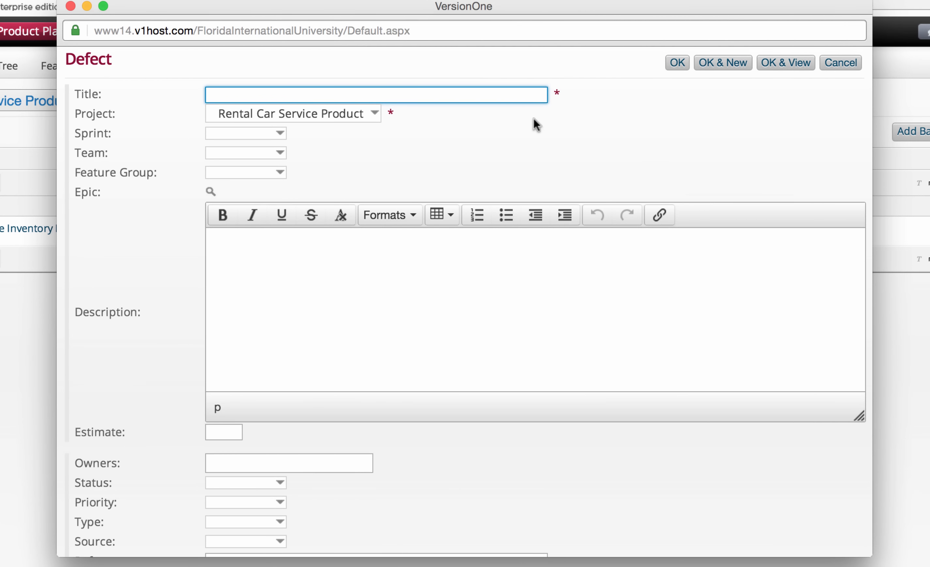
pyautogui.write('Error - Cannot Connect ot')
pyautogui.press('BackSpace')
pyautogui.press('BackSpace')
pyautogui.write('to')
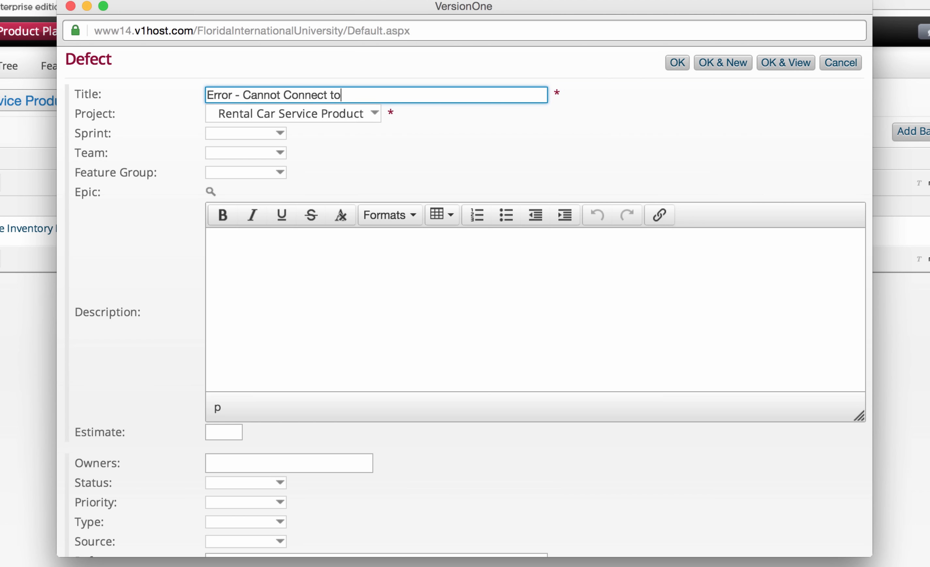
pyautogui.write(' Car Service System')
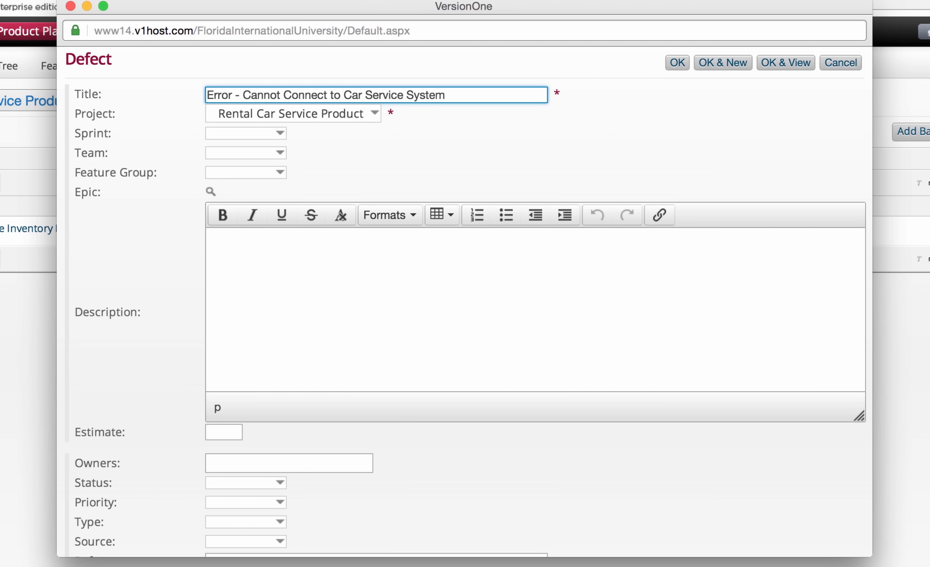
# Give the defect an estimate of 2.00 and add yourself as owner.
pyautogui.click(225, 433)
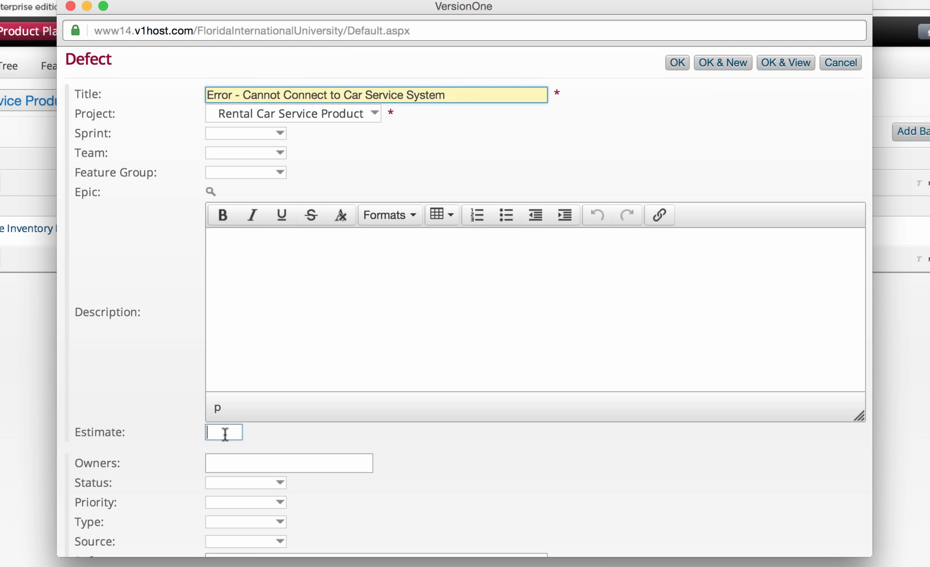
pyautogui.write('2.00')
pyautogui.click(247, 460)
pyautogui.click(251, 504)
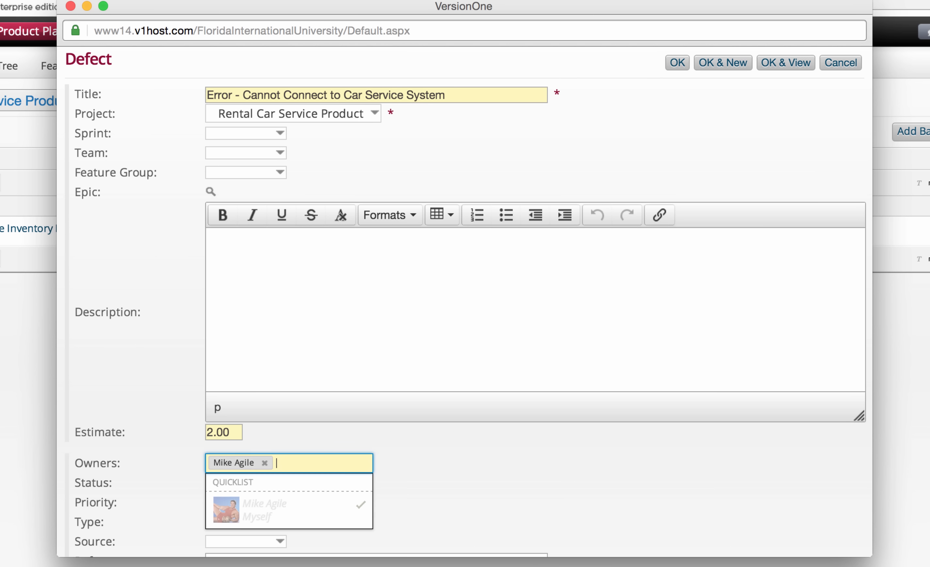
pyautogui.click(160, 481)
# Set the defect's status to Future and priority to Medium, then save it.
pyautogui.click(273, 483)
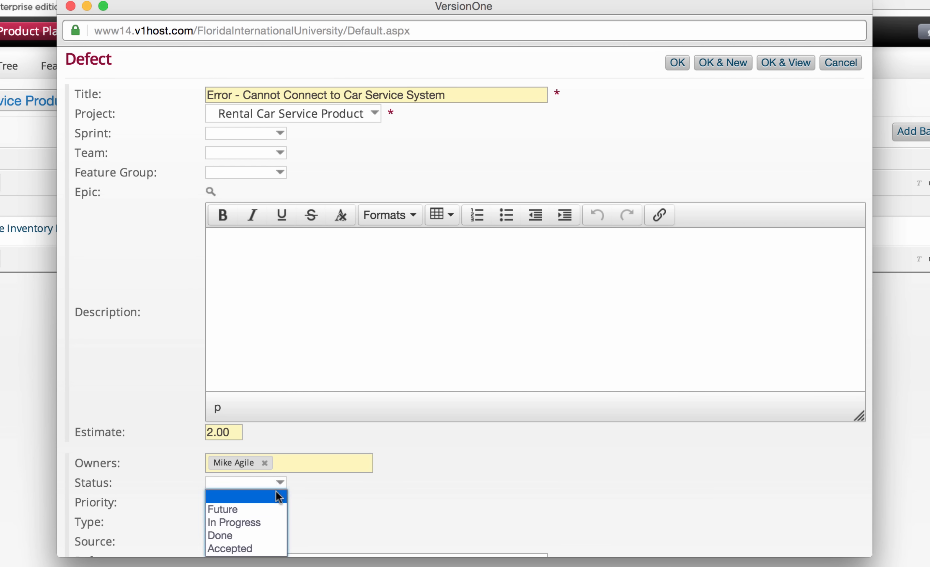
pyautogui.click(259, 511)
pyautogui.click(277, 501)
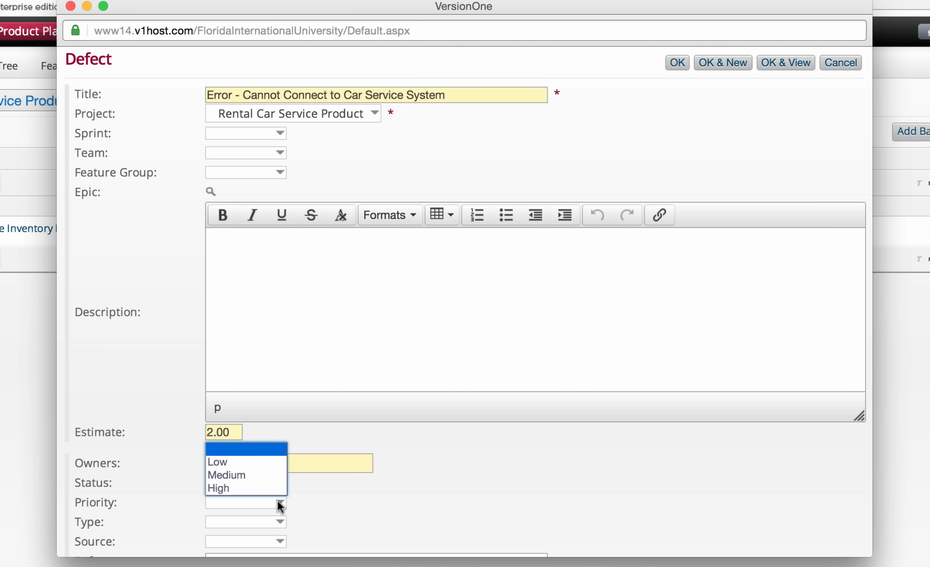
pyautogui.click(254, 474)
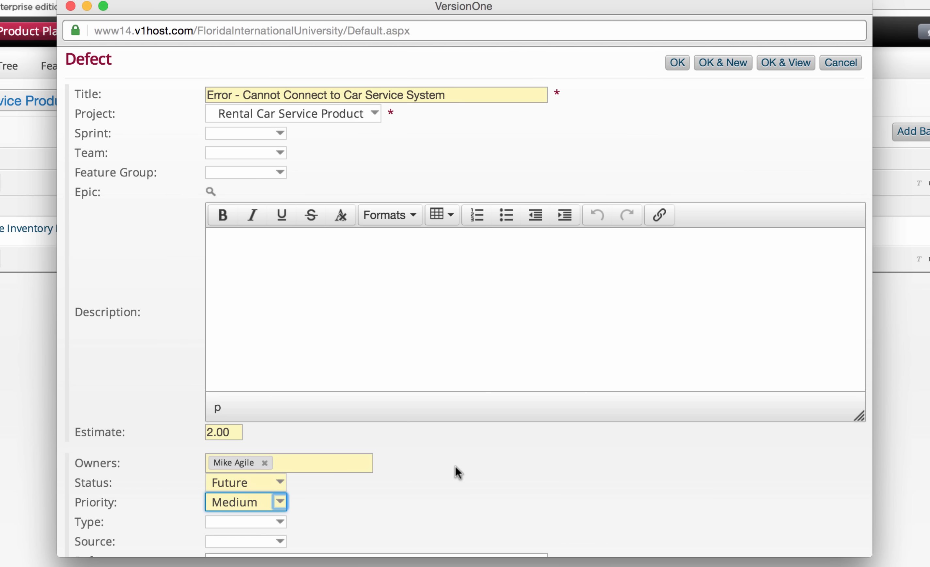
pyautogui.click(672, 65)
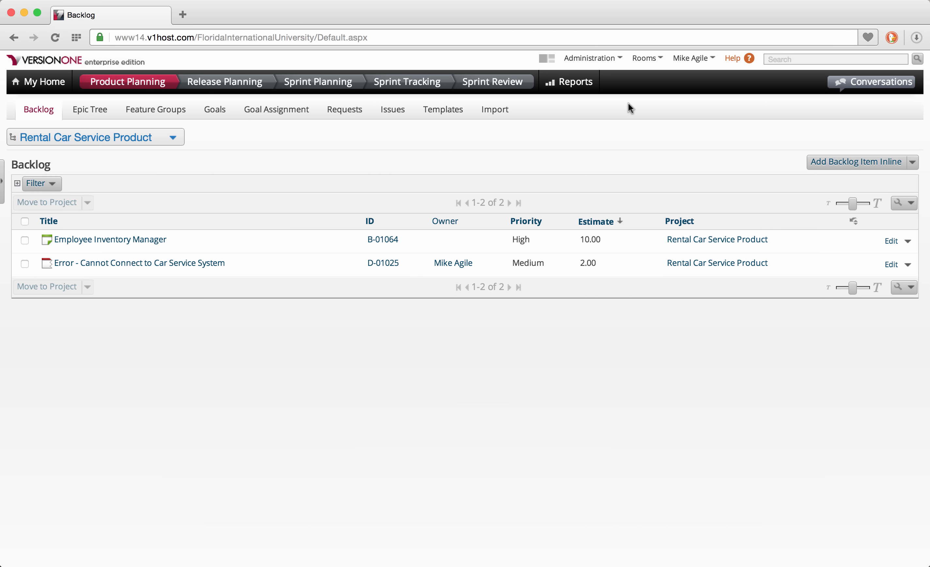
# Add inline item 'Driver's Licence Cheeck' owned by you with estimate 3.00.
pyautogui.click(831, 163)
pyautogui.write('Driver;s')
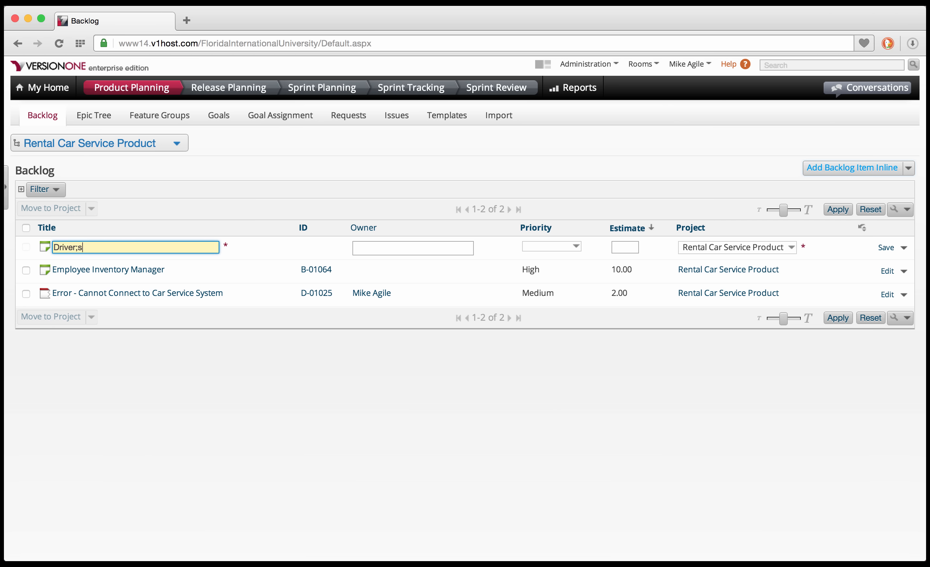
pyautogui.press('BackSpace')
pyautogui.press('BackSpace')
pyautogui.write("'s Licence Cheeck")
pyautogui.press('Tab')
pyautogui.write('m')
pyautogui.press('Tab')
pyautogui.press('l')
pyautogui.press('Tab')
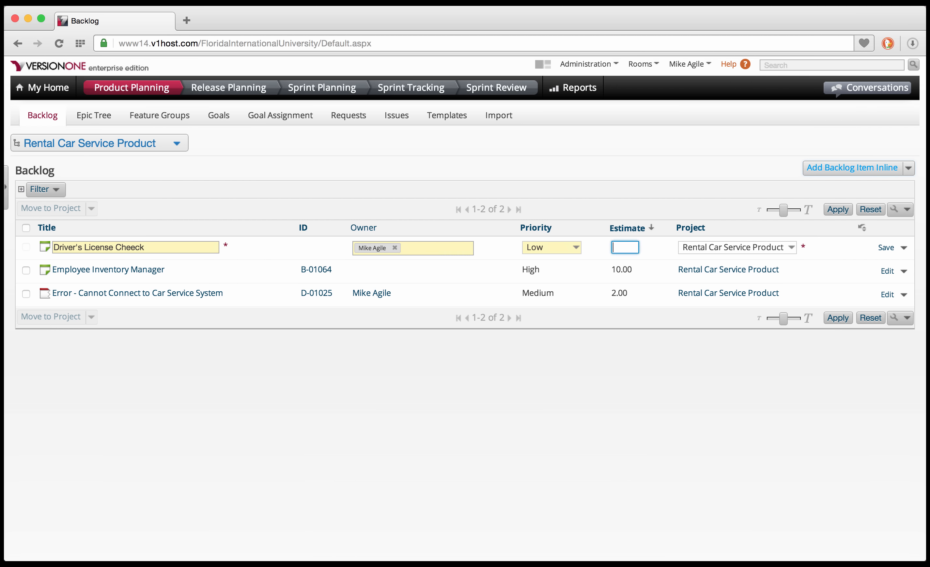
pyautogui.write('3.00')
pyautogui.click(886, 248)
# Add inline item 'Credit Card Check' with Medium priority and estimate 3.00.
pyautogui.click(850, 169)
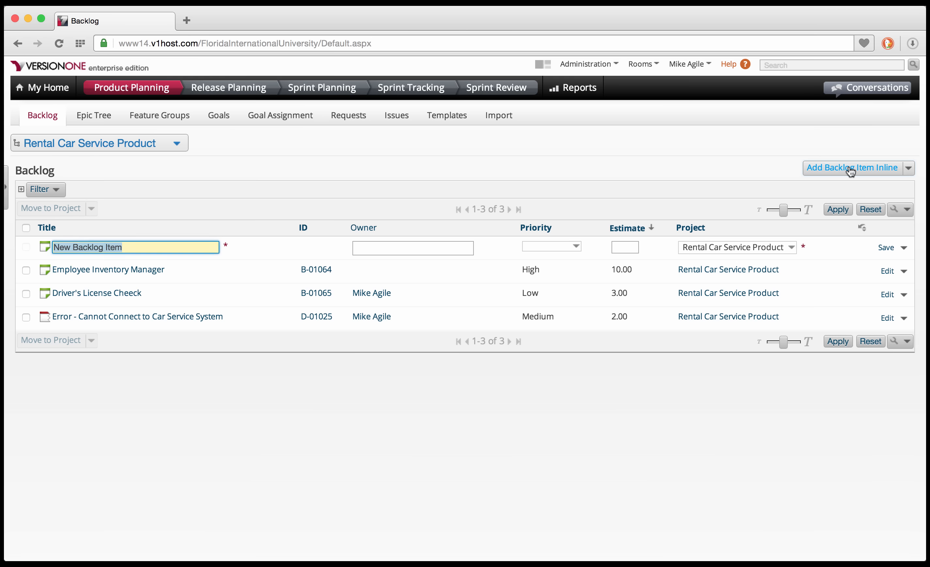
pyautogui.write('Credit Card Check')
pyautogui.press('Tab')
pyautogui.write('m')
pyautogui.press('Tab')
pyautogui.press('m')
pyautogui.press('Return')
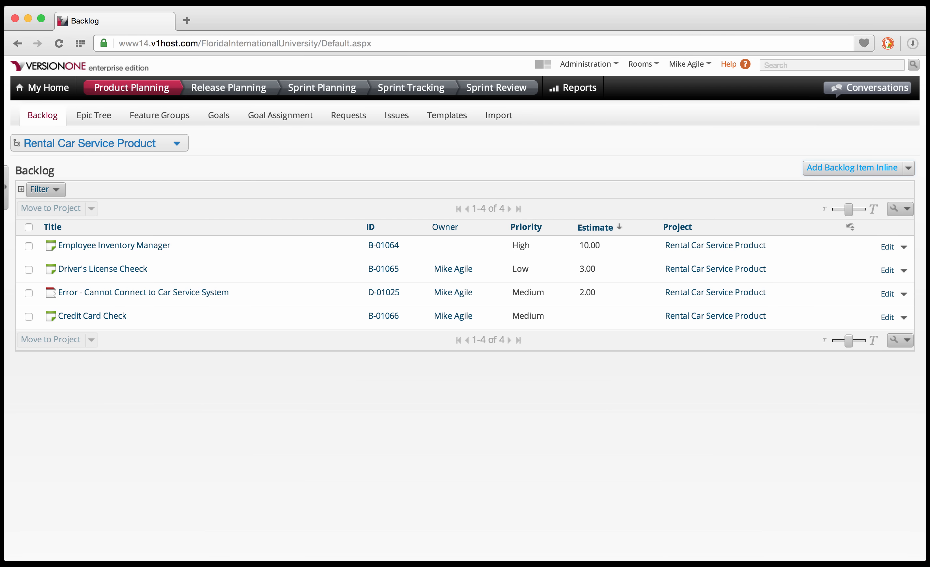
pyautogui.click(622, 316)
pyautogui.click(625, 317)
pyautogui.write('3.00')
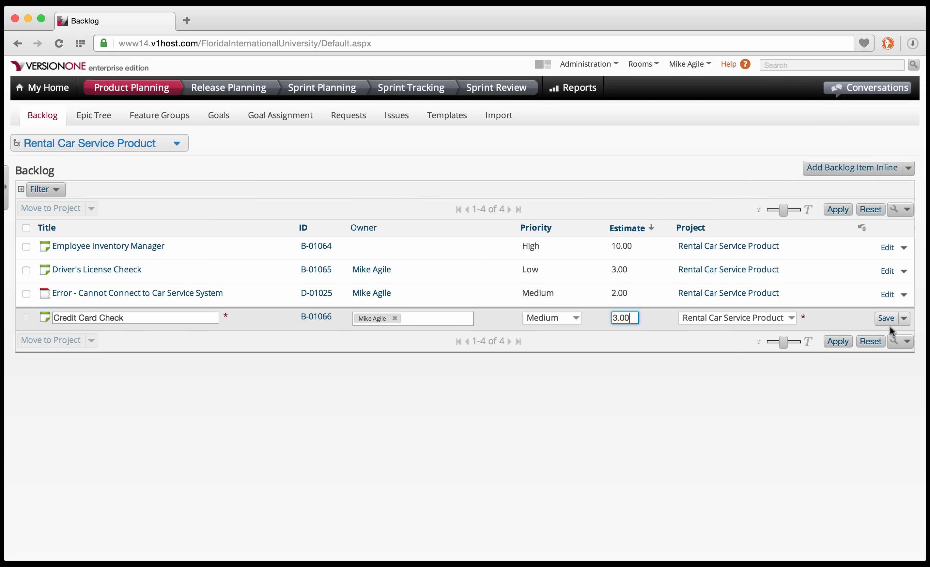
pyautogui.click(886, 319)
# Add 'Accounting System Integration' with Medium priority and estimate 5.00.
pyautogui.click(852, 168)
pyautogui.write('Accounting System Integ')
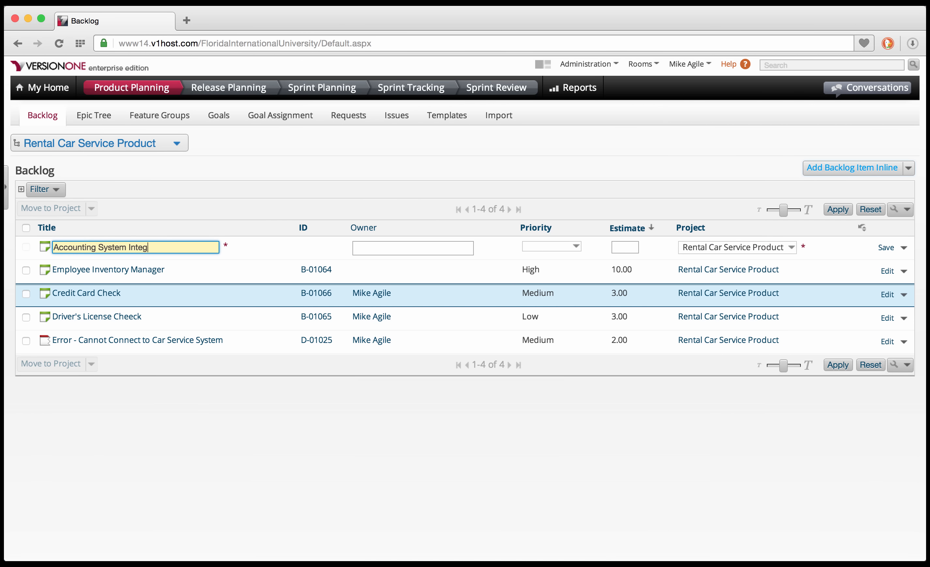
pyautogui.write('ration')
pyautogui.press('Tab')
pyautogui.write('m')
pyautogui.press('Tab')
pyautogui.press('m')
pyautogui.press('Tab')
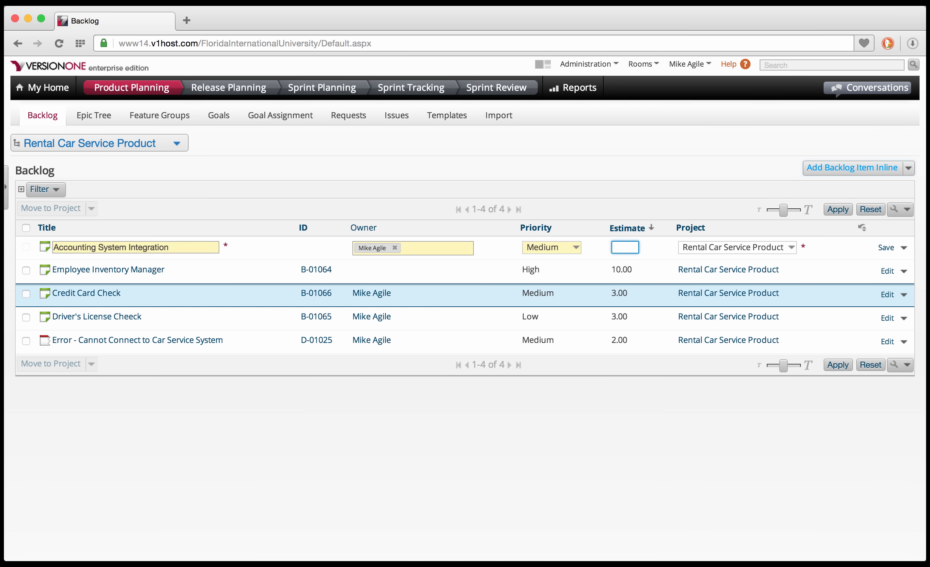
pyautogui.write('5.00')
pyautogui.click(886, 247)
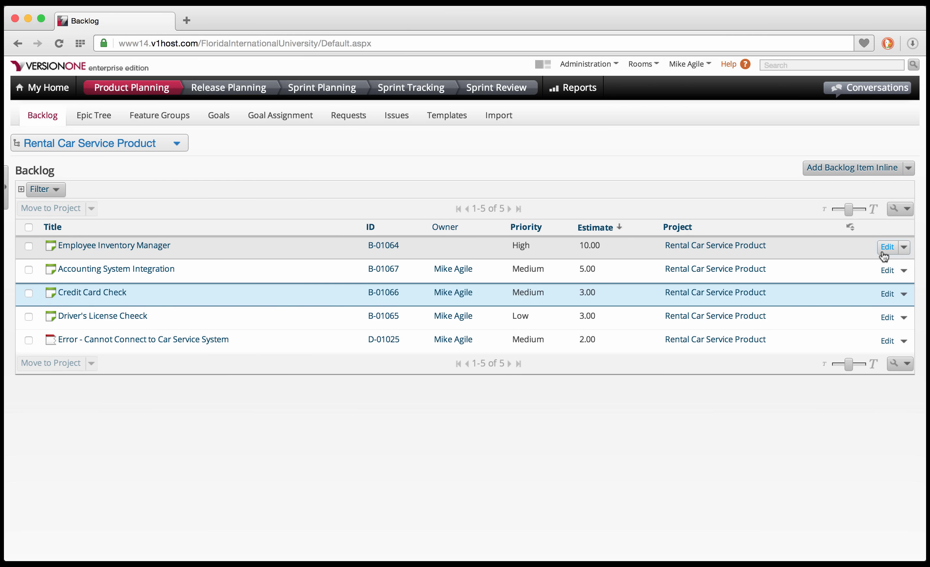
# Add 'Car Recommender Feature' with Low priority and estimate 5.00.
pyautogui.click(853, 168)
pyautogui.write('Car Recommender Featur')
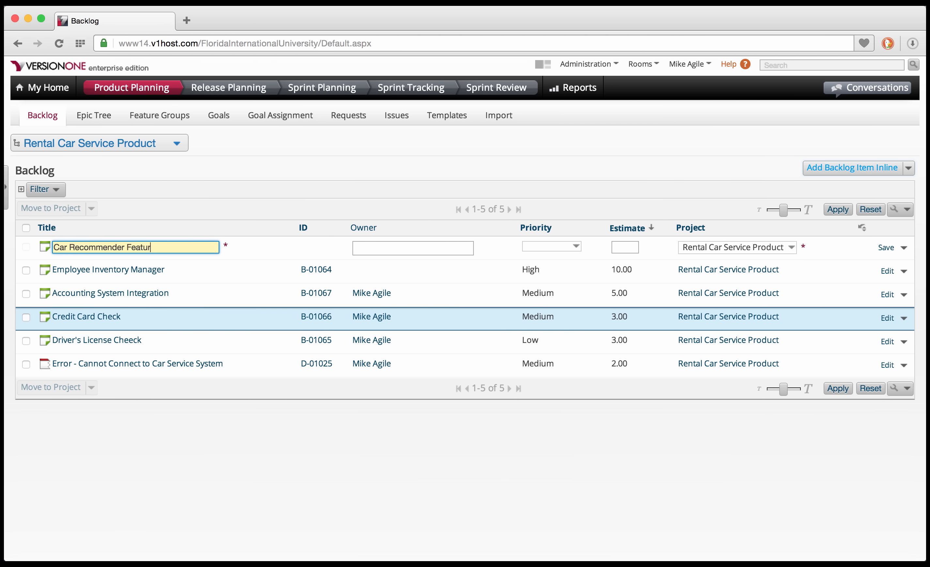
pyautogui.write('e')
pyautogui.press('Tab')
pyautogui.write('m')
pyautogui.press('Tab')
pyautogui.press('l')
pyautogui.press('Return')
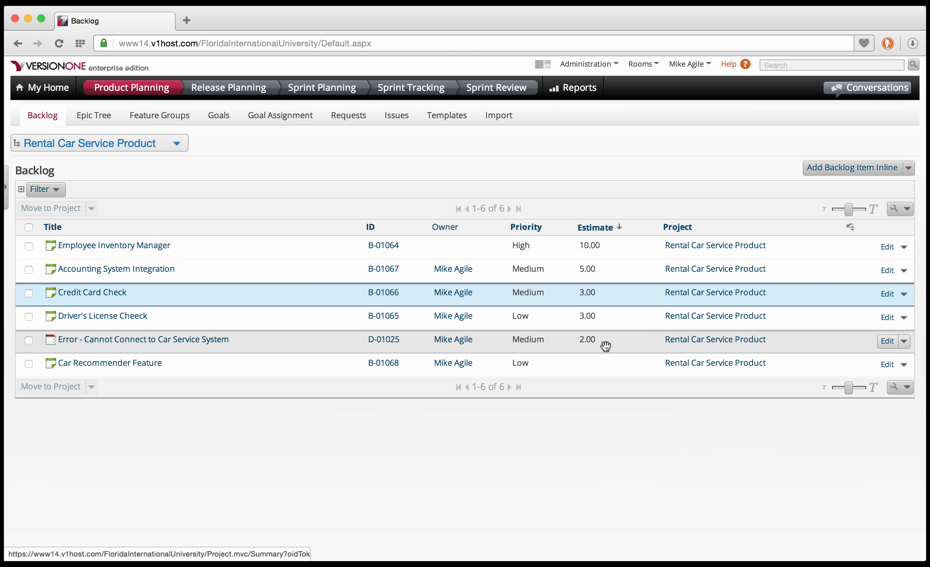
pyautogui.click(620, 362)
pyautogui.write('5.00')
pyautogui.click(888, 363)
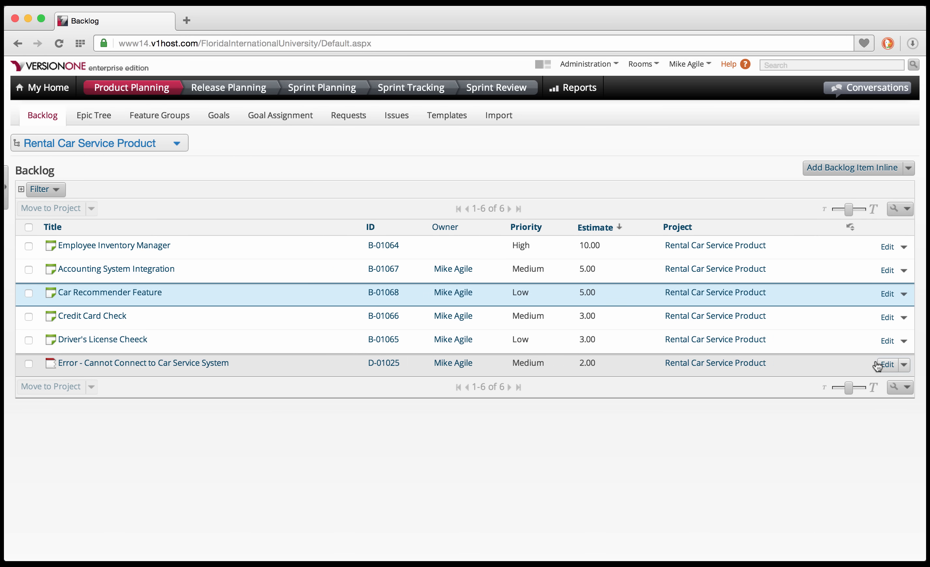
# Add 'Remote Entry with Mobile Device' with Low priority and estimate 8.00.
pyautogui.click(847, 176)
pyautogui.write('Remote Entry with Mobile Device')
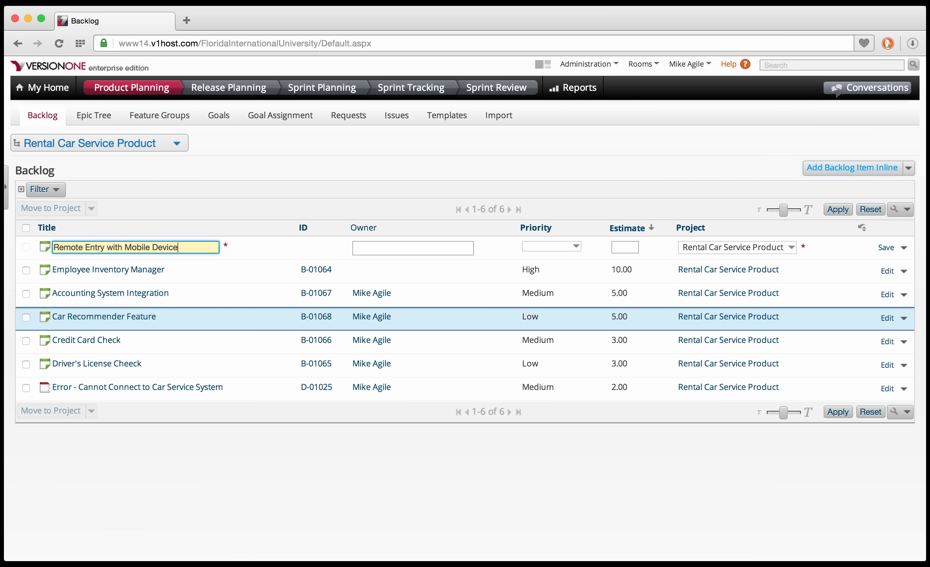
pyautogui.press('Tab')
pyautogui.write('m')
pyautogui.press('Return')
pyautogui.press('Tab')
pyautogui.press('m')
pyautogui.press('l')
pyautogui.press('Tab')
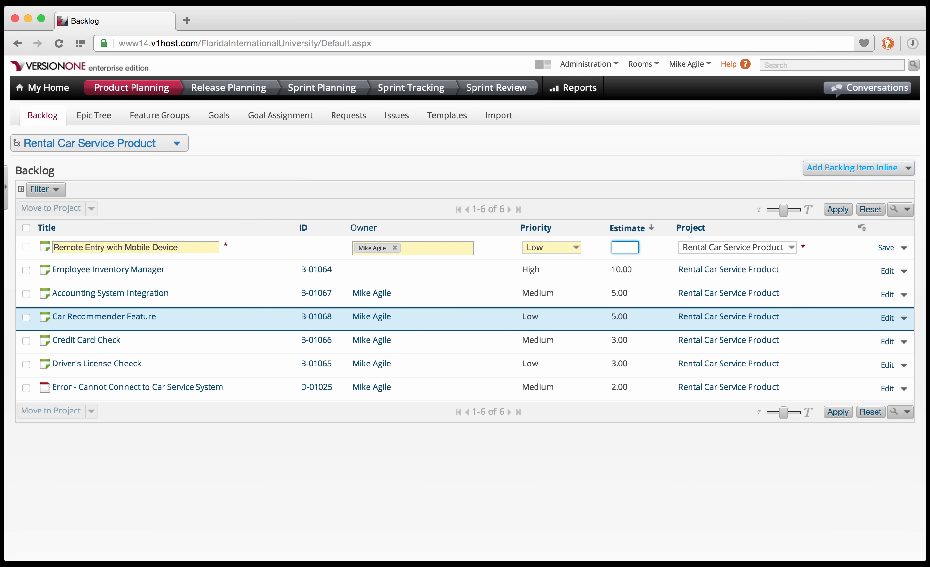
pyautogui.write('8.00')
pyautogui.press('Return')
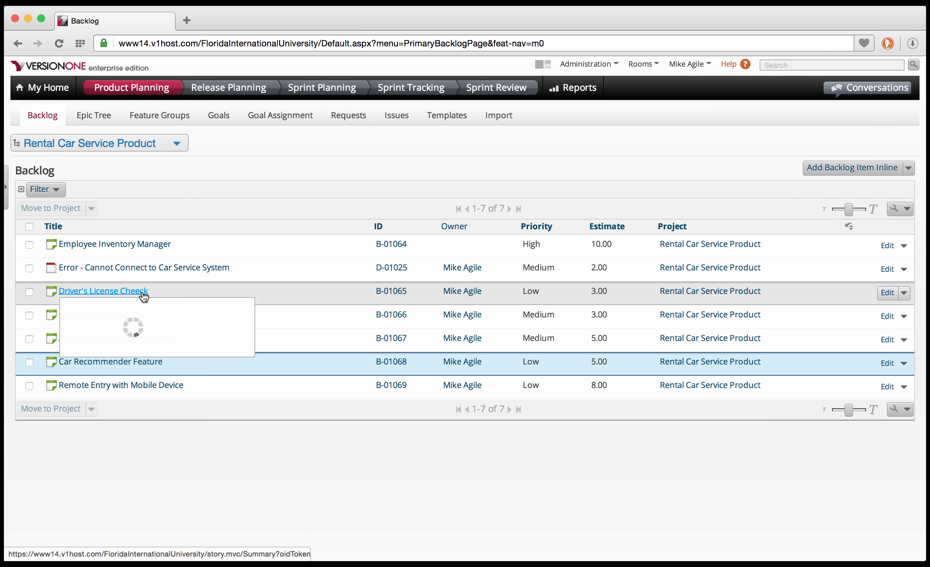
# Rank Driver's License Cheeck above the error defect, trial-sort by estimate and priority, then go to Release Planning.
pyautogui.moveTo(143, 294); pyautogui.dragTo(138, 259)
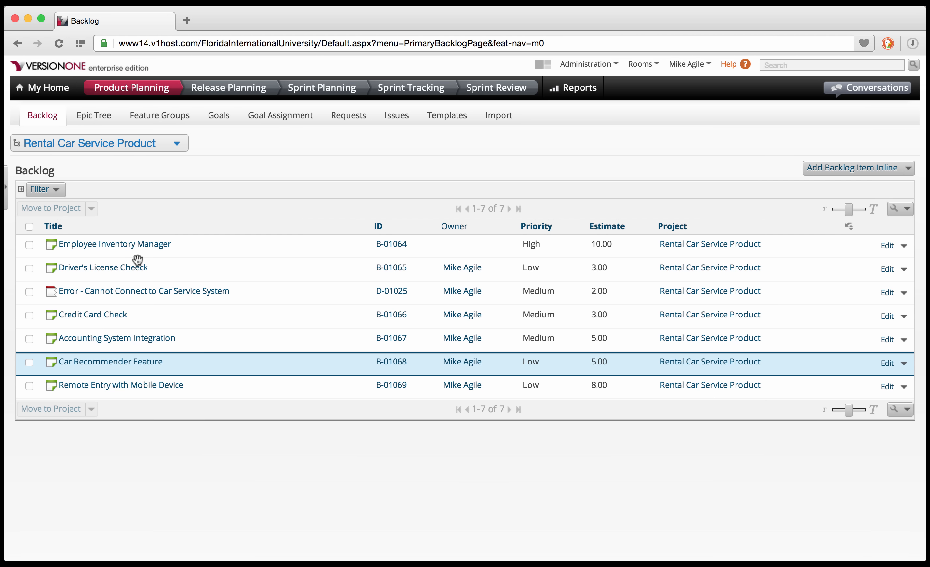
pyautogui.click(597, 228)
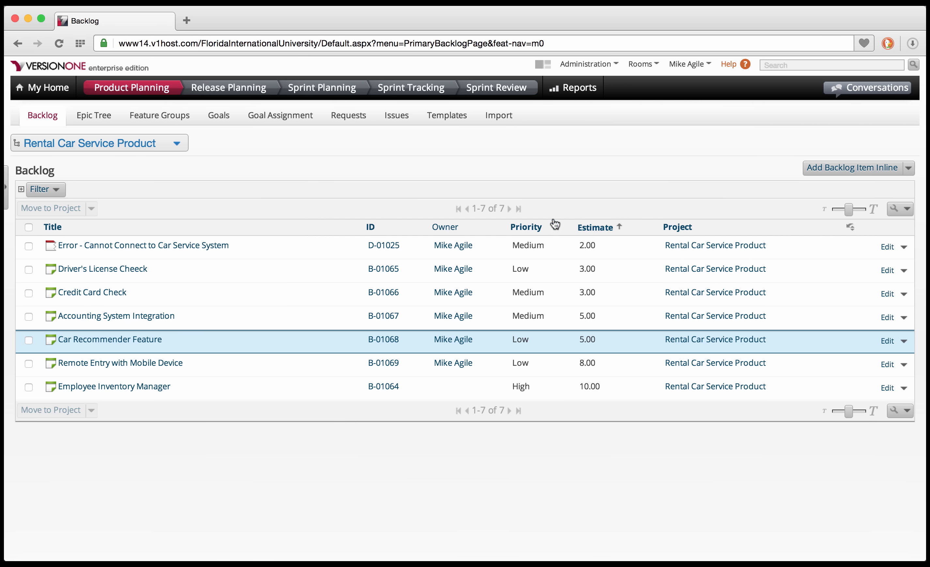
pyautogui.click(532, 229)
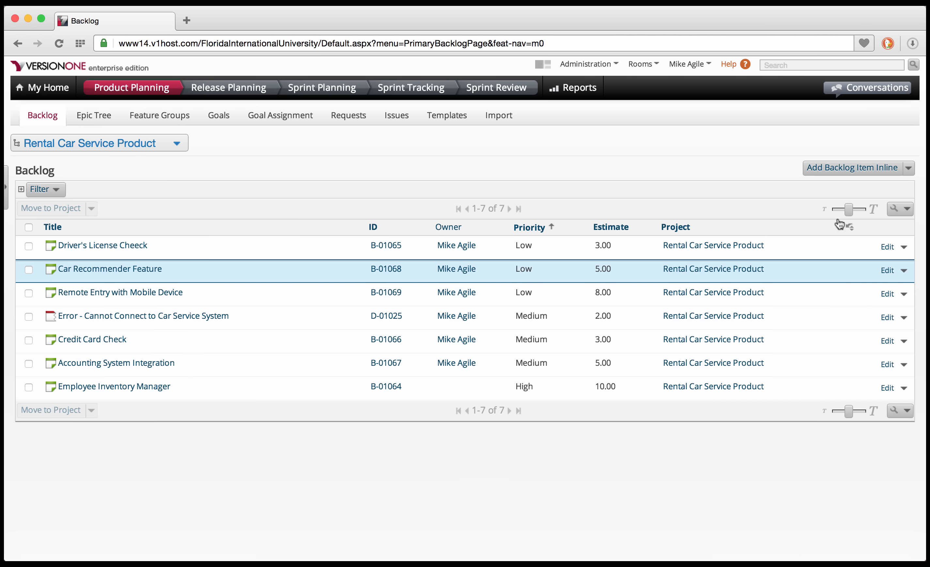
pyautogui.click(849, 228)
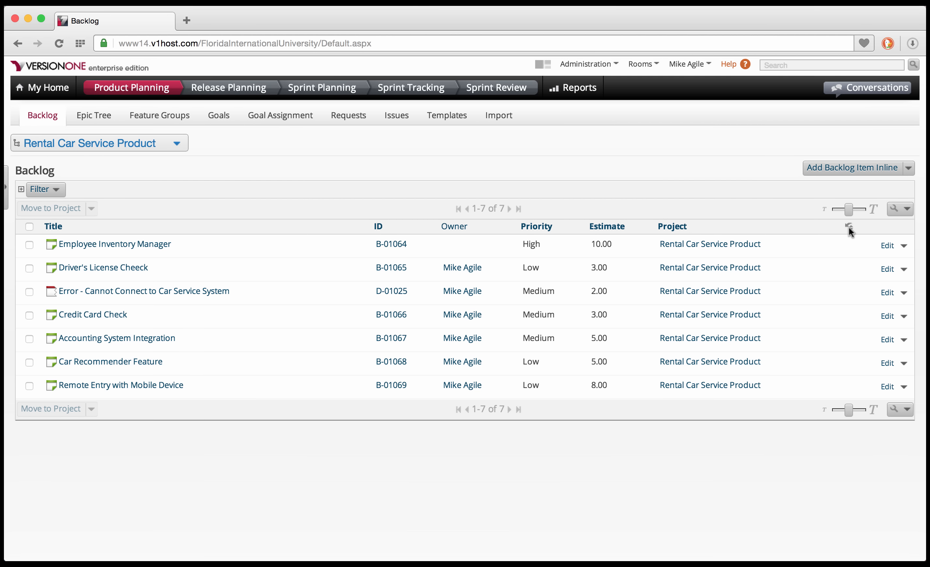
pyautogui.click(226, 90)
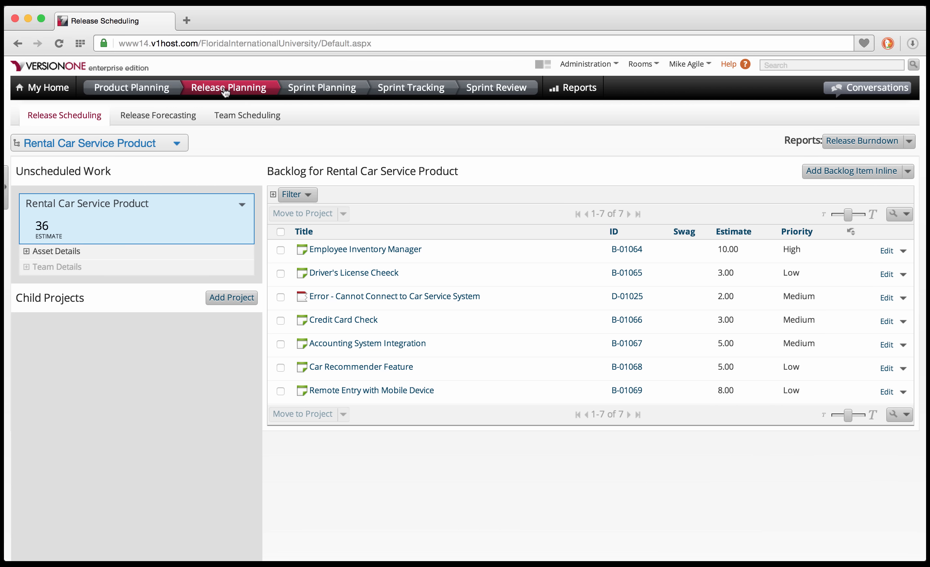
# Start a child project titled Release 1.0 on the Rental Car Service Product Sprint Schedule.
pyautogui.click(234, 298)
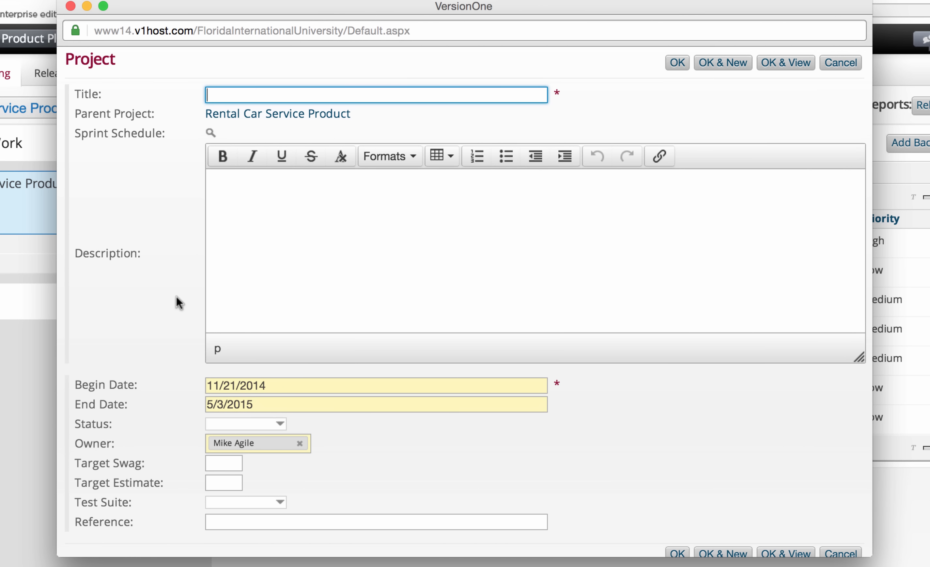
pyautogui.write('lease 1,')
pyautogui.write('0')
pyautogui.click(211, 133)
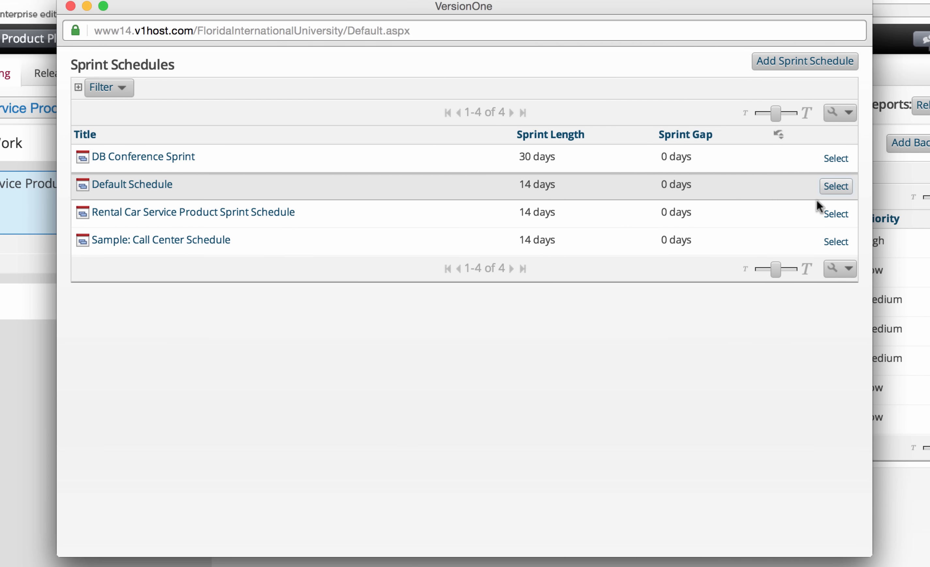
pyautogui.click(830, 215)
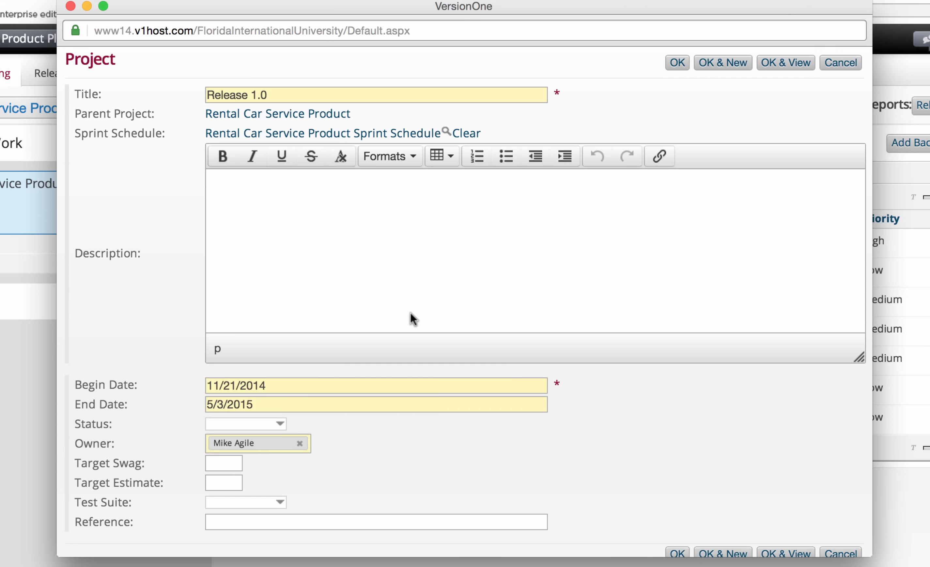
# Set begin date 11/3/2014 and end date 2/3/2015, then save the project.
pyautogui.click(240, 379)
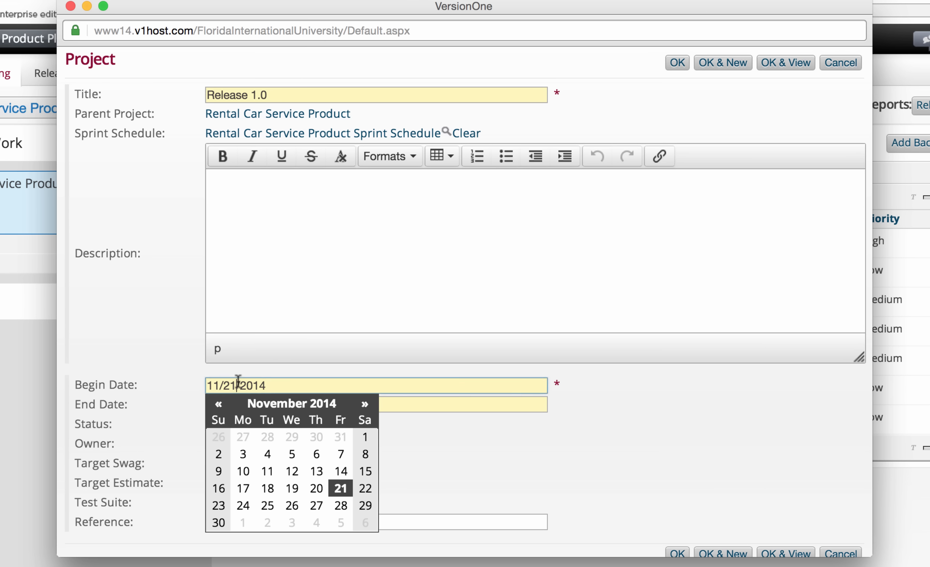
pyautogui.click(243, 452)
pyautogui.click(210, 403)
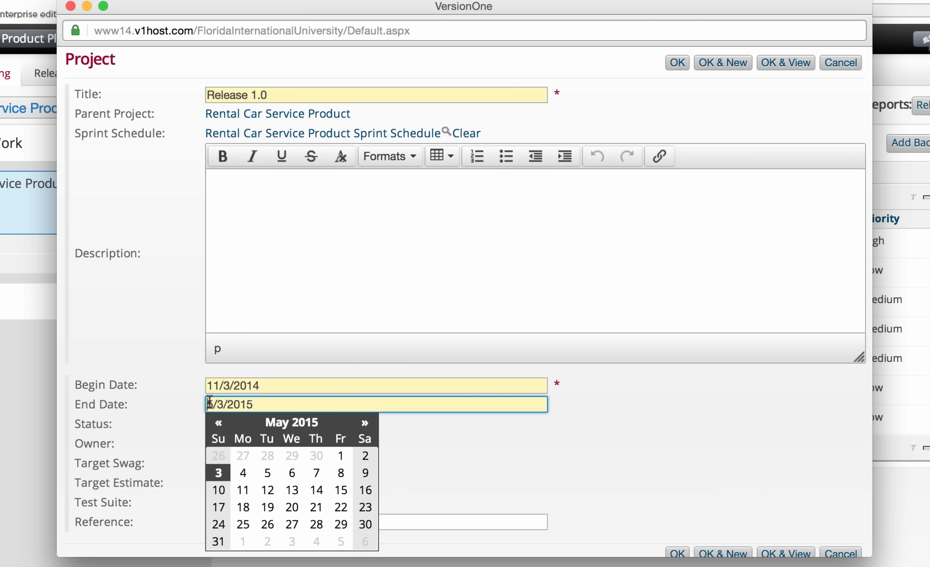
pyautogui.moveTo(209, 402); pyautogui.dragTo(213, 402)
pyautogui.press('Escape')
pyautogui.click(212, 402)
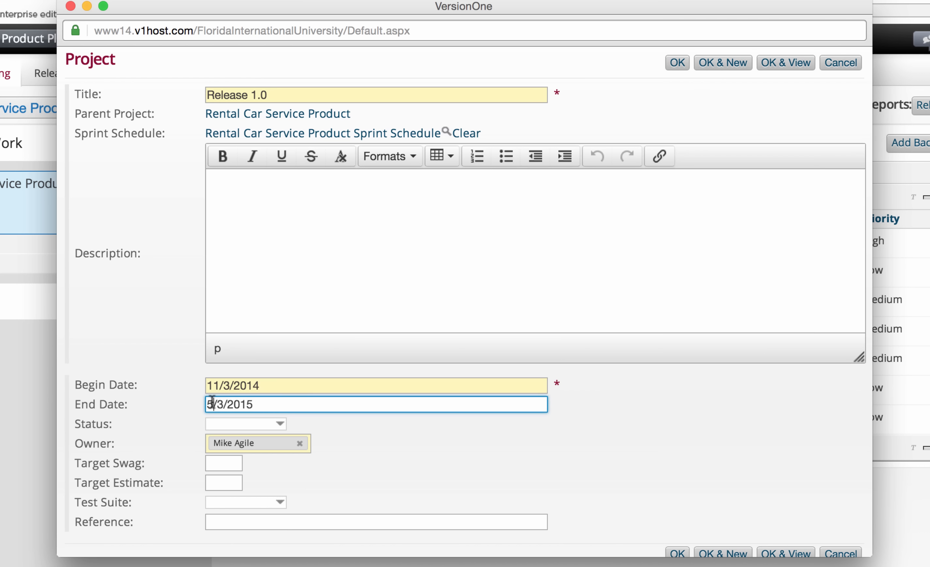
pyautogui.press('BackSpace')
pyautogui.write('2')
pyautogui.click(677, 63)
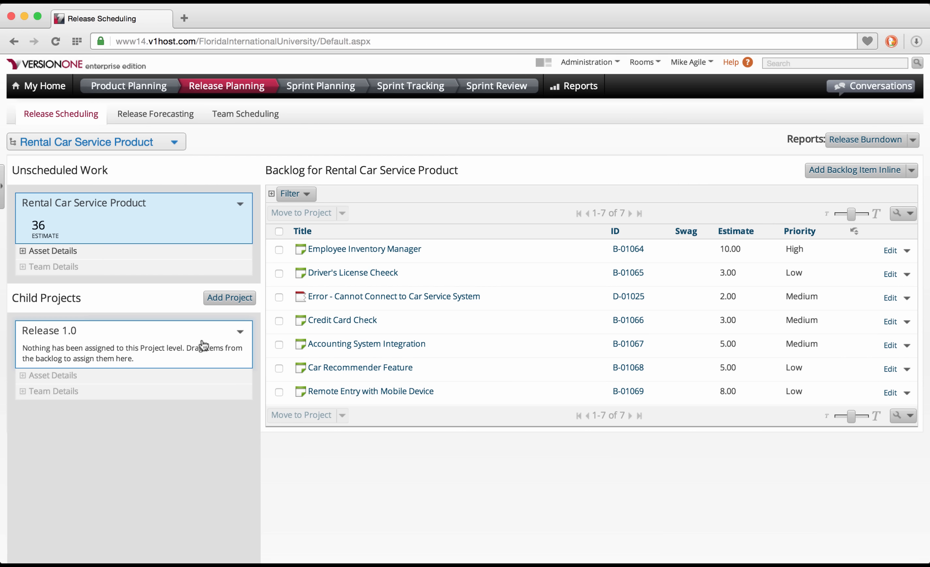
# Select all seven backlog items and move them to the Release 1.0 project.
pyautogui.click(279, 231)
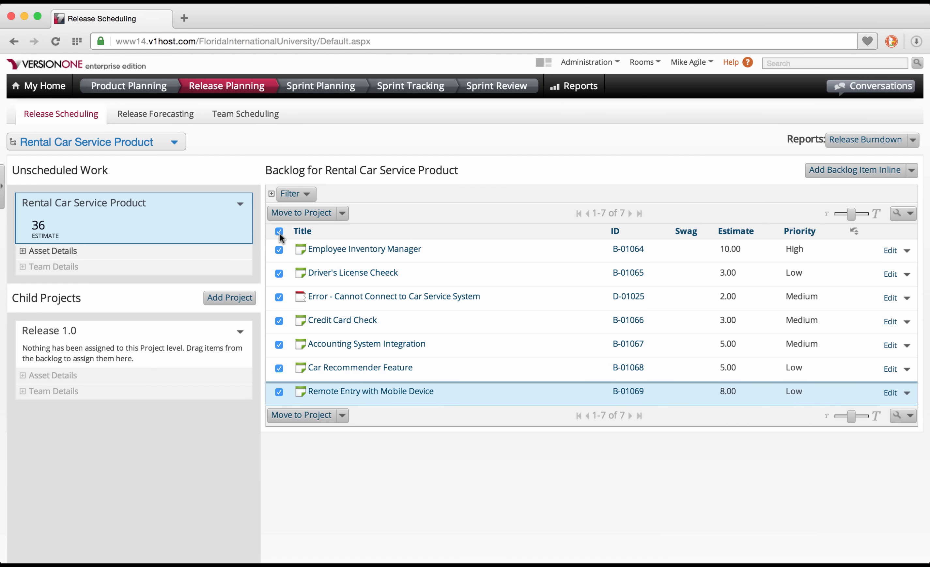
pyautogui.click(304, 214)
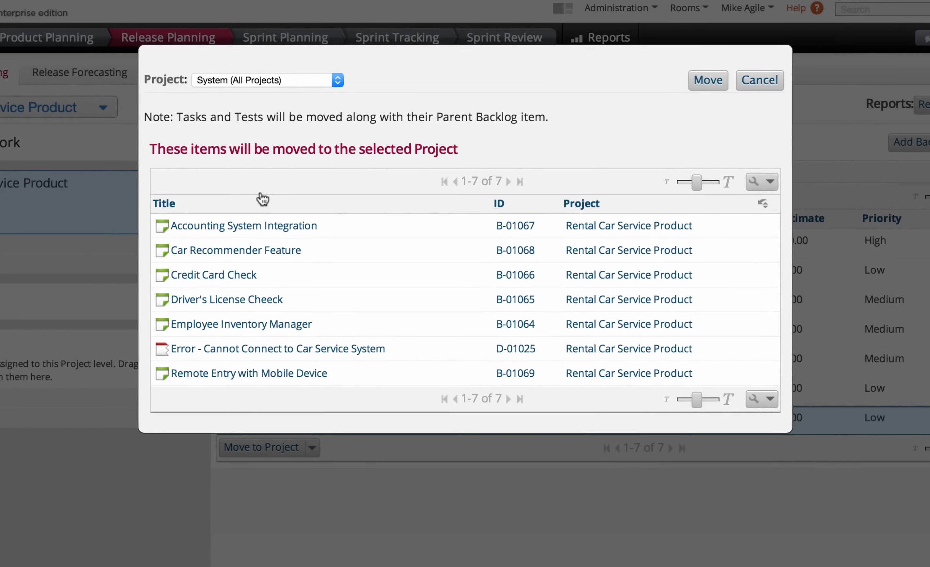
pyautogui.click(335, 79)
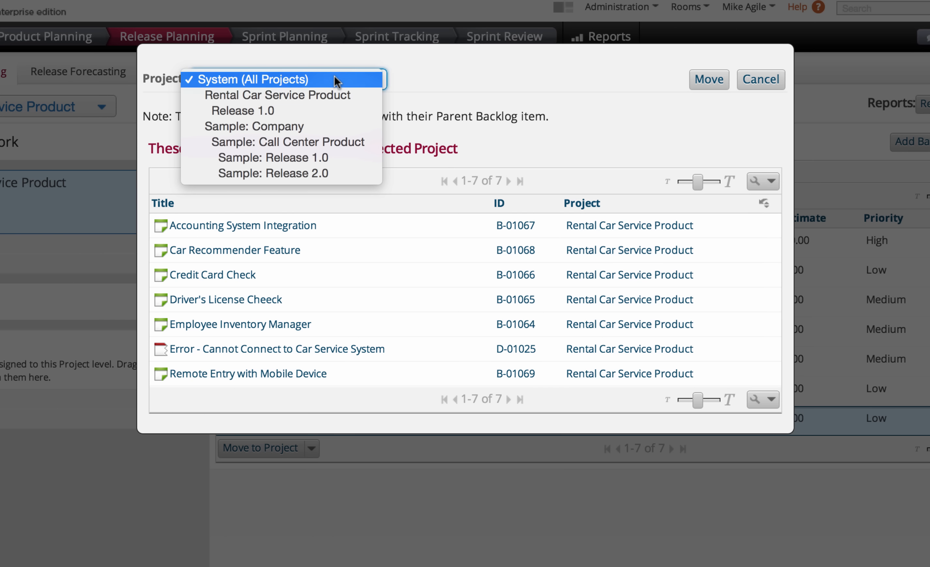
pyautogui.click(327, 106)
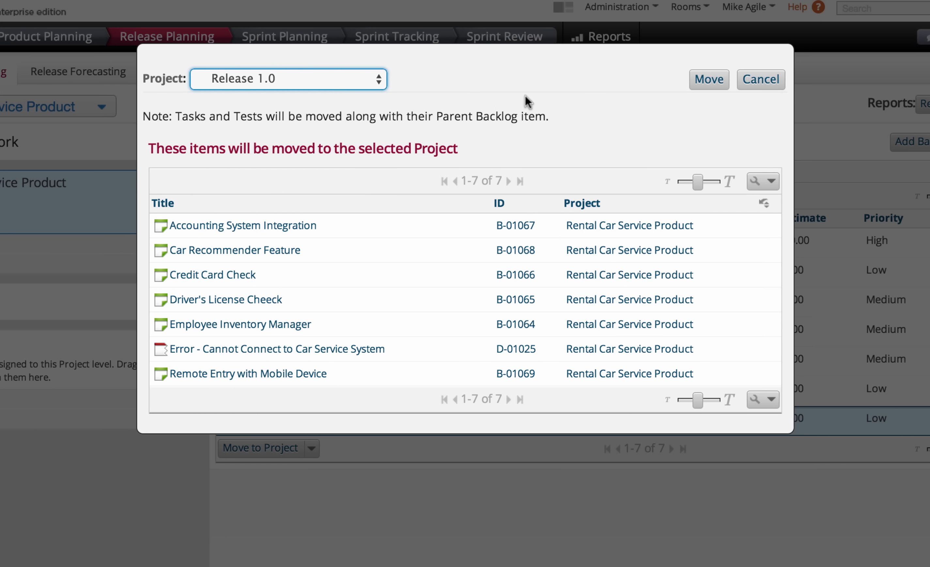
pyautogui.click(710, 88)
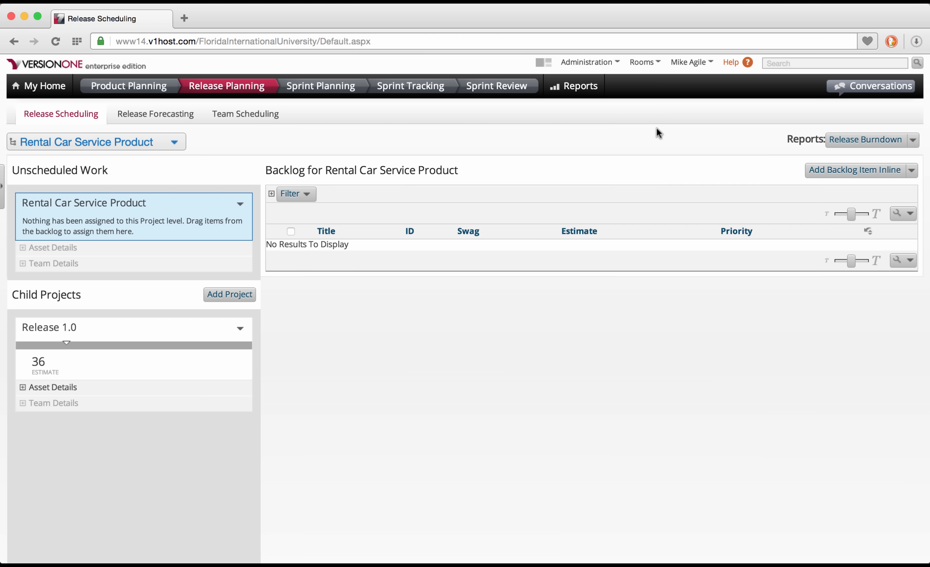
pyautogui.click(180, 119)
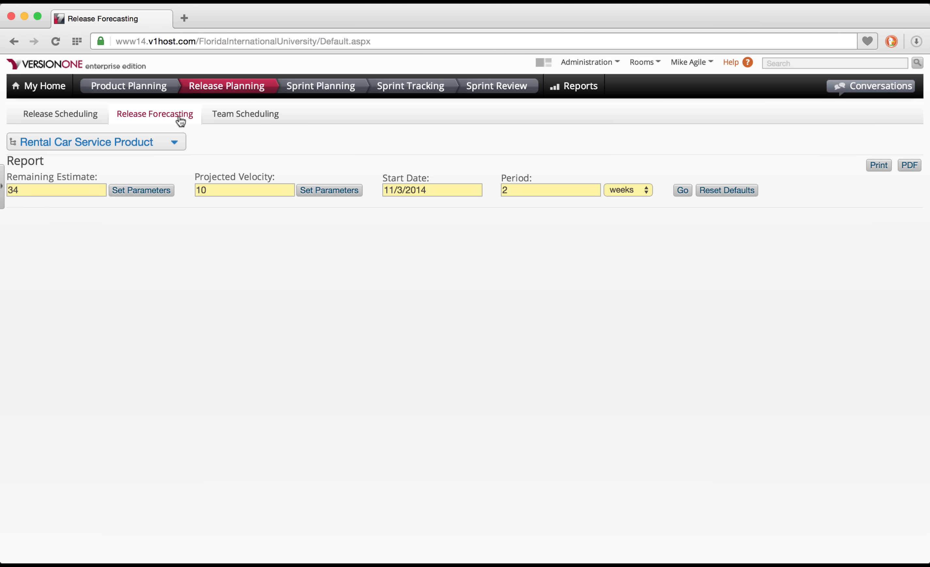
# Switch to Release 1.0 and generate its forecast chart at velocity 10 per 2-week period.
pyautogui.click(171, 142)
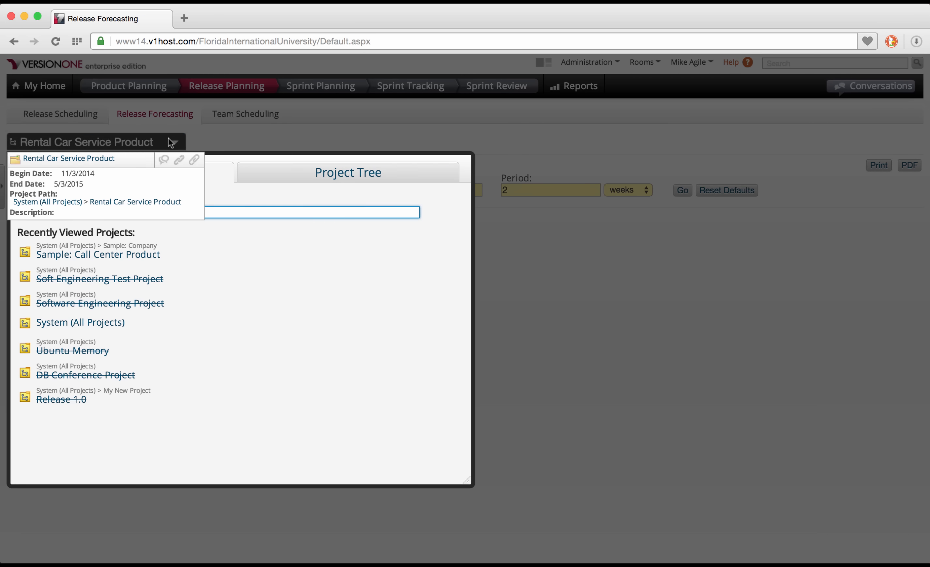
pyautogui.click(289, 176)
pyautogui.click(77, 231)
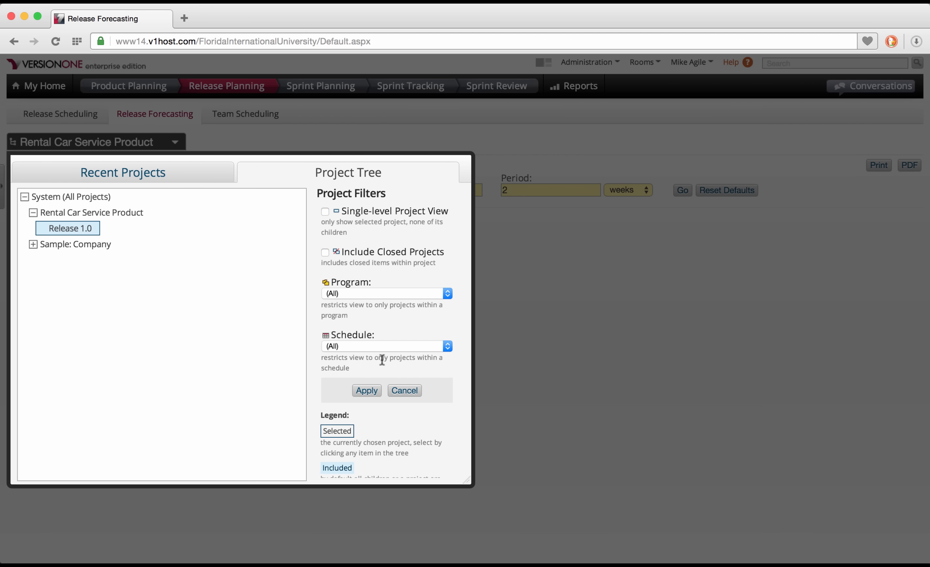
pyautogui.click(367, 391)
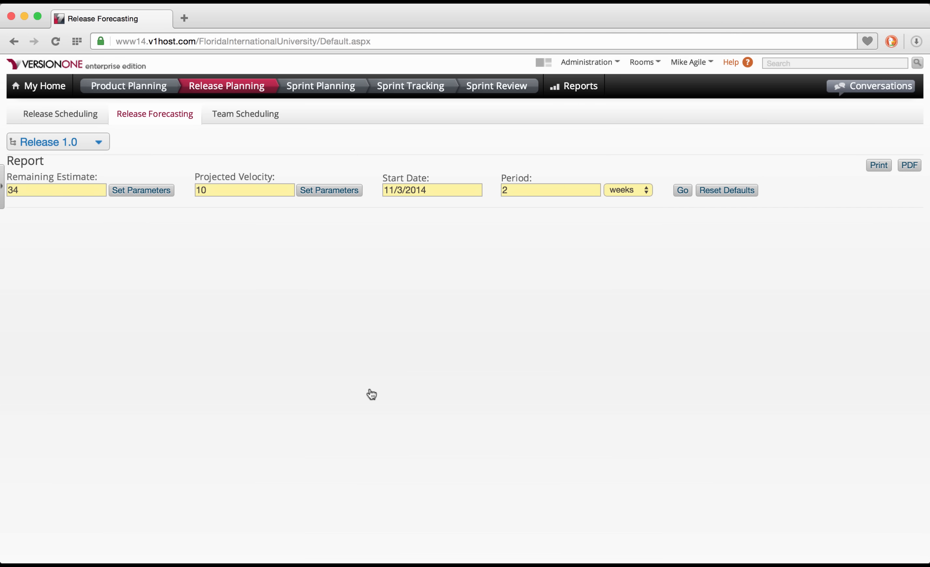
pyautogui.click(227, 188)
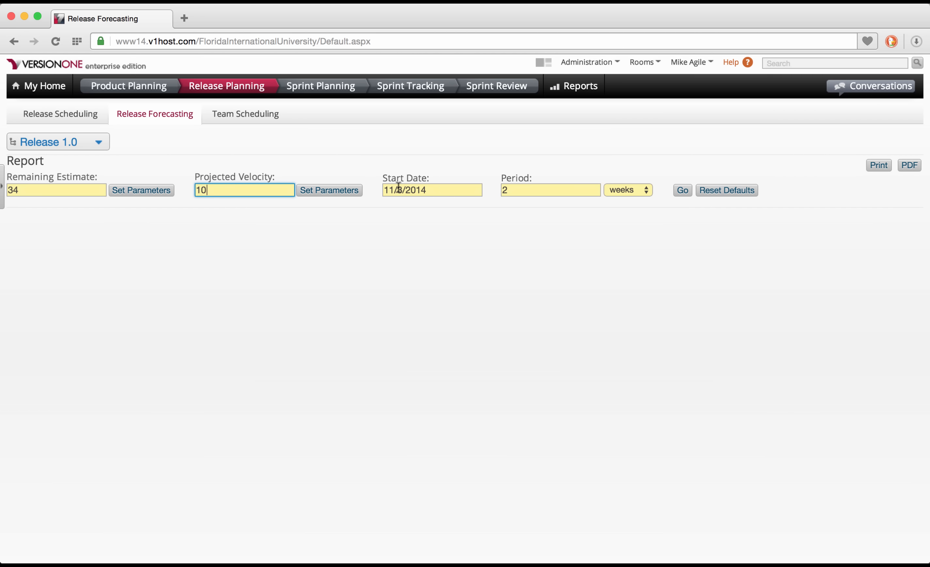
pyautogui.click(683, 191)
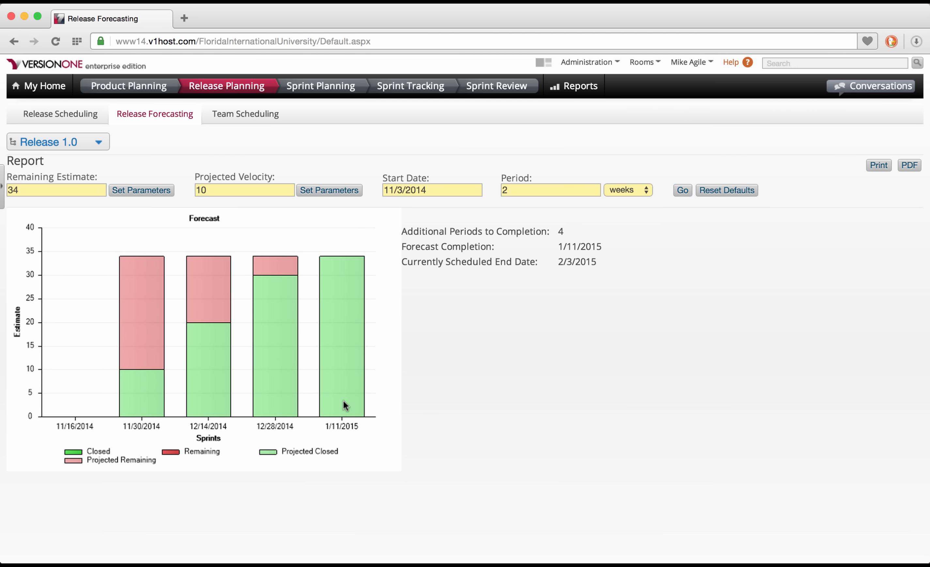
pyautogui.moveTo(343, 401)
# In Sprint Scheduling, save Sprint 1 with its default dates 11/3/2014–11/16/2014.
pyautogui.click(330, 92)
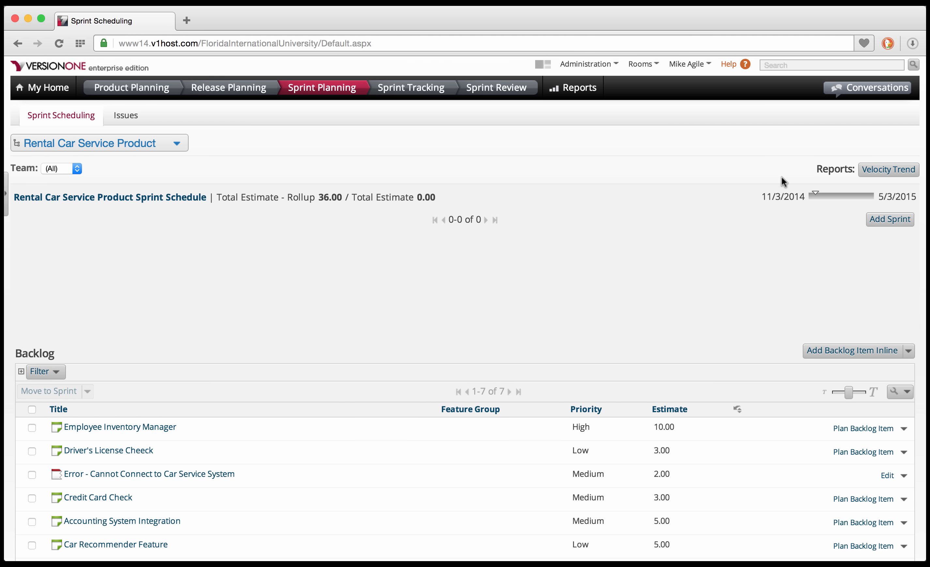
pyautogui.click(895, 220)
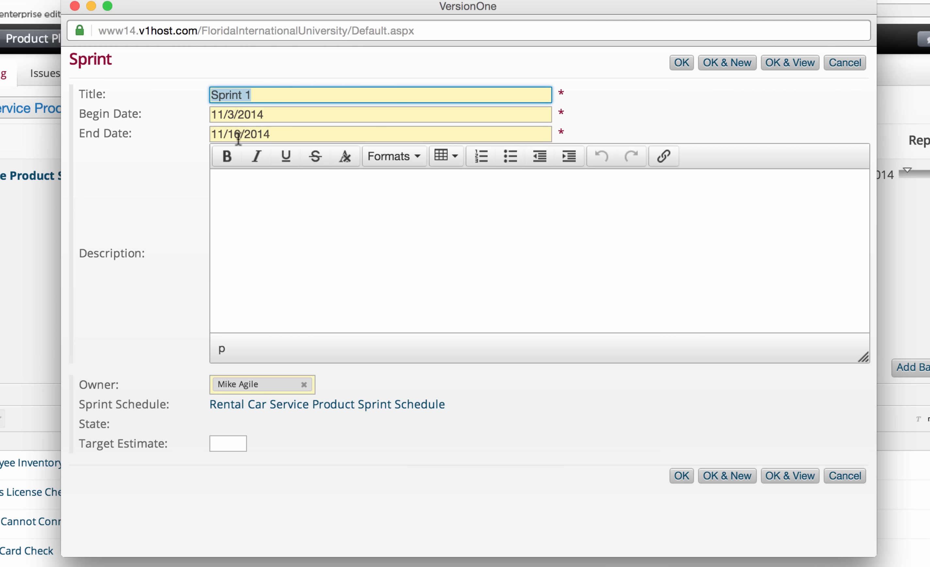
pyautogui.click(681, 63)
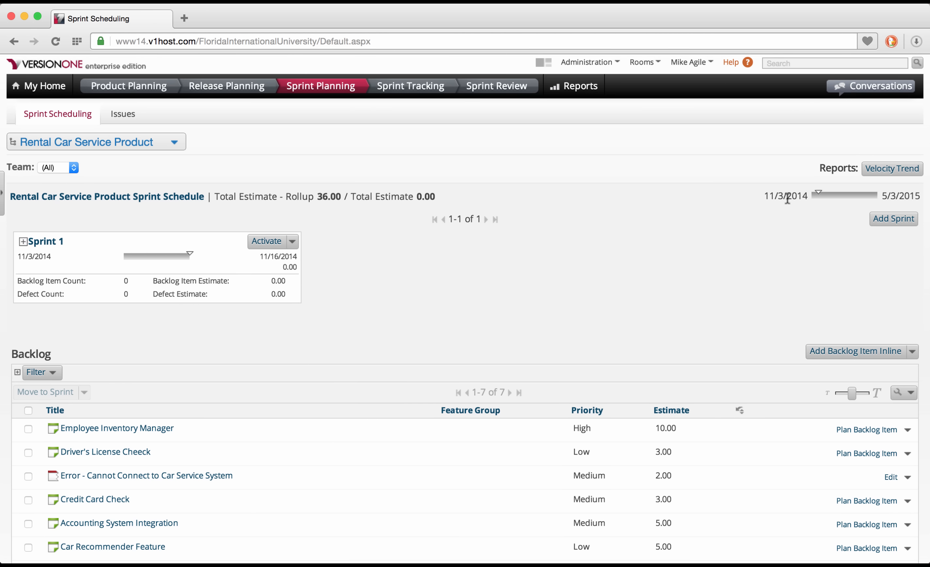
pyautogui.click(897, 219)
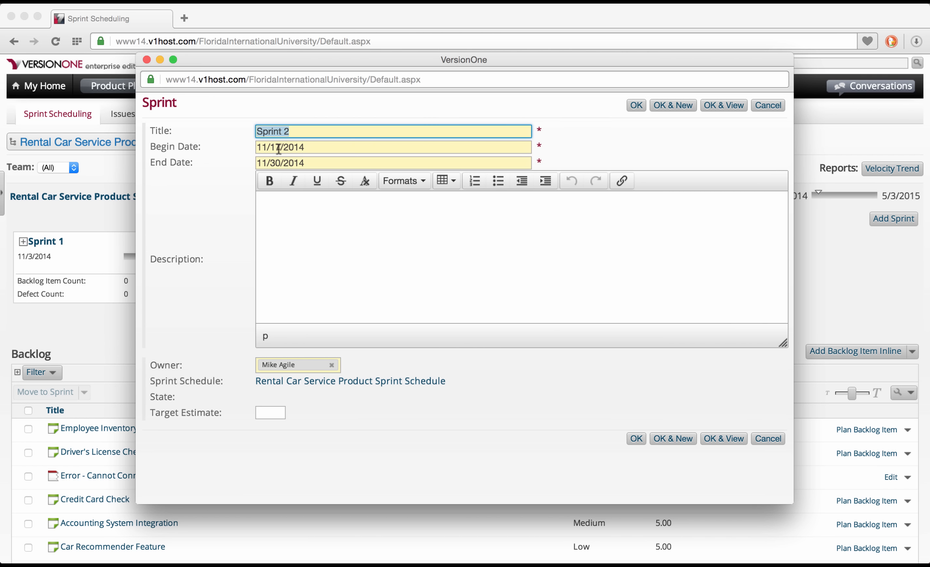
# Save the pre-filled Sprint 2 form dated 11/17/2014–11/30/2014.
pyautogui.click(629, 107)
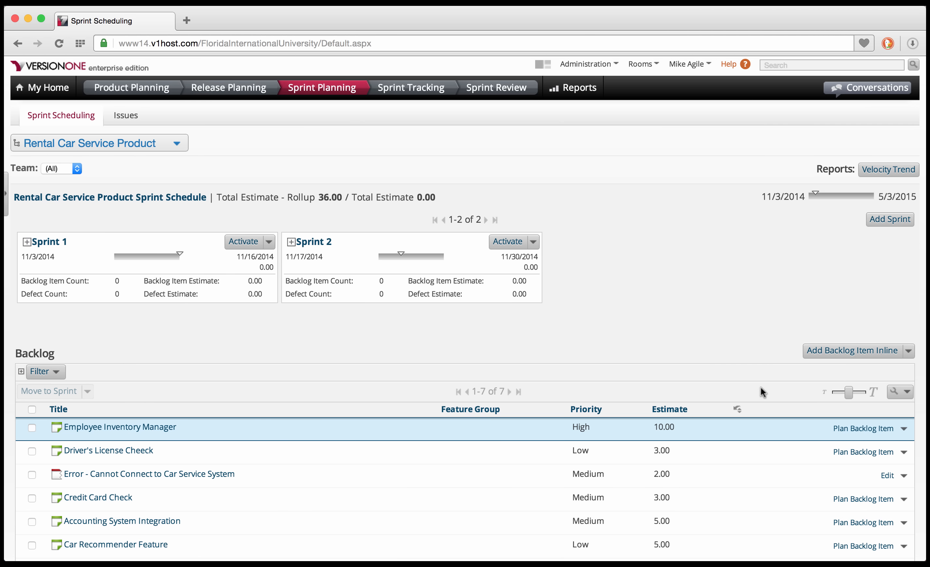
# Start a task titled 'Add Car to Inventory' for Employee Inventory Manager.
pyautogui.click(863, 433)
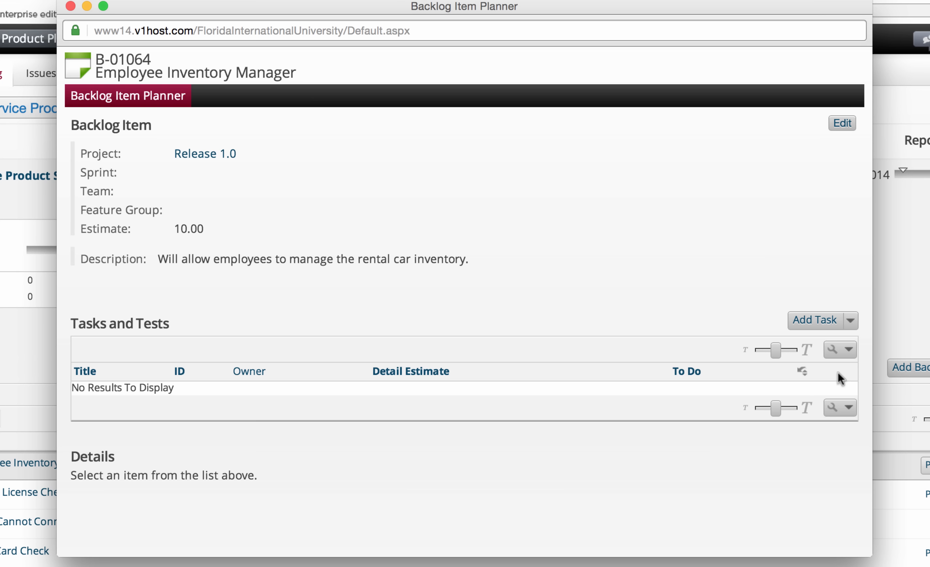
pyautogui.click(833, 326)
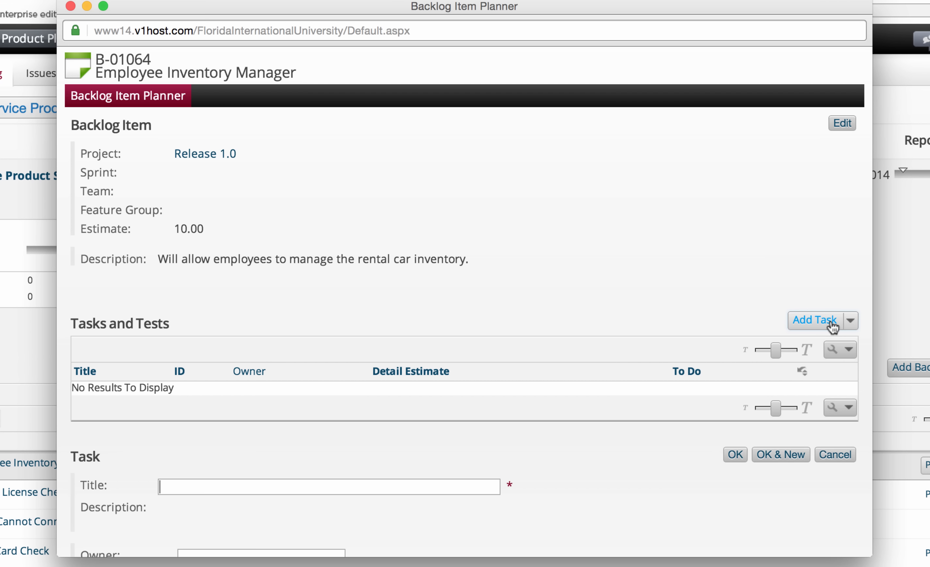
pyautogui.scroll(-6, 832, 323)
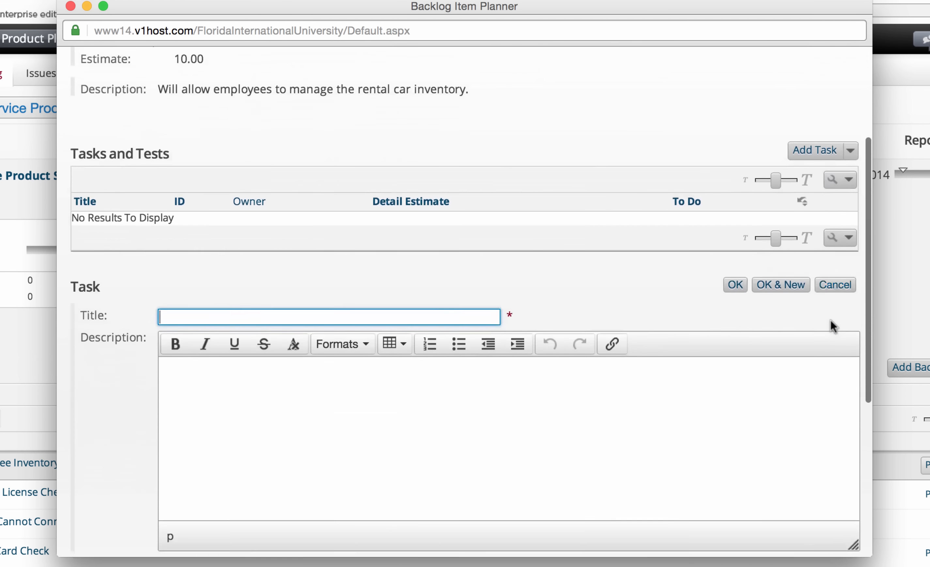
pyautogui.scroll(-4, 831, 321)
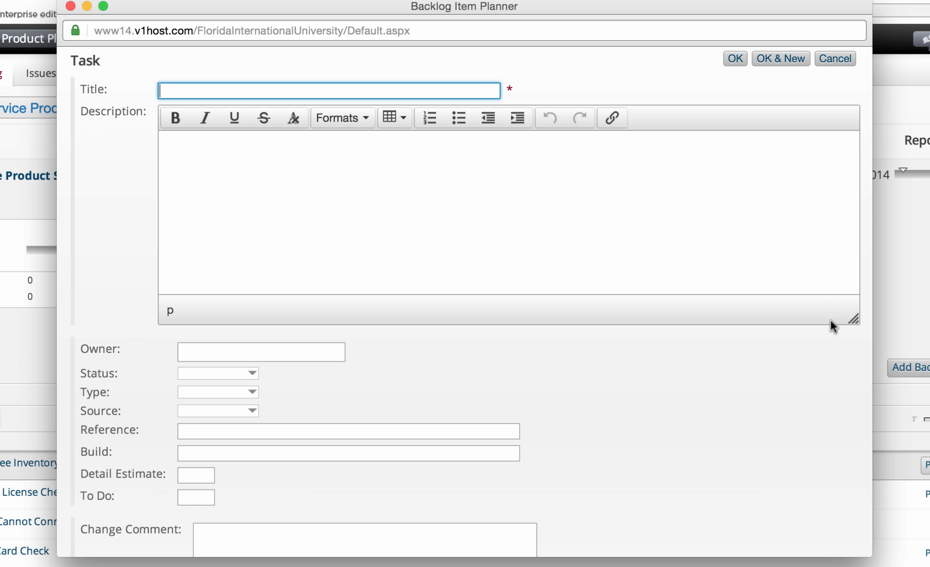
pyautogui.write('A')
pyautogui.write('dd')
pyautogui.write(' Car to Inven')
pyautogui.write('troy')
pyautogui.press('BackSpace')
pyautogui.press('BackSpace')
pyautogui.press('BackSpace')
pyautogui.press('BackSpace')
pyautogui.write('tory')
# Assign a team member as the task owner, set detail estimate 3.00, and save.
pyautogui.click(314, 353)
pyautogui.write('Jack')
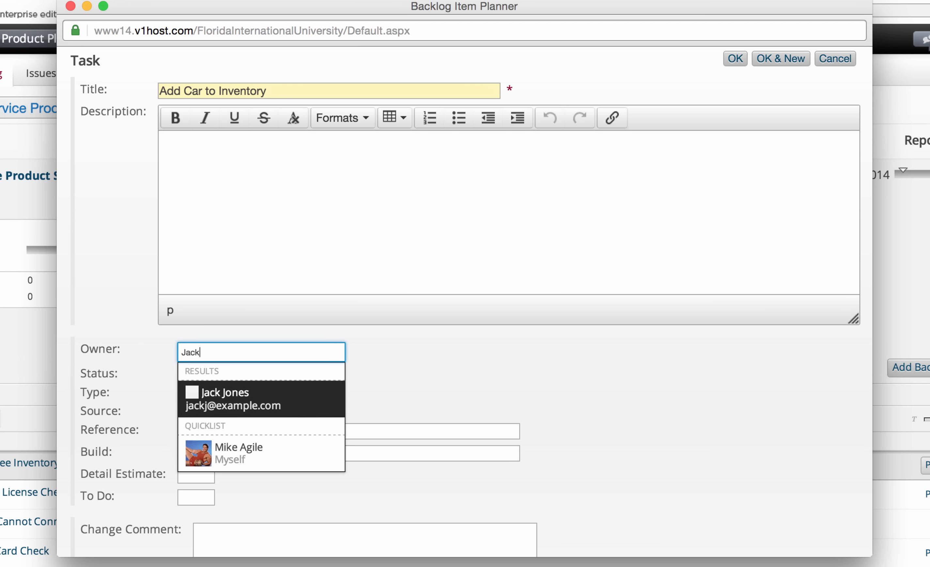
pyautogui.press('Return')
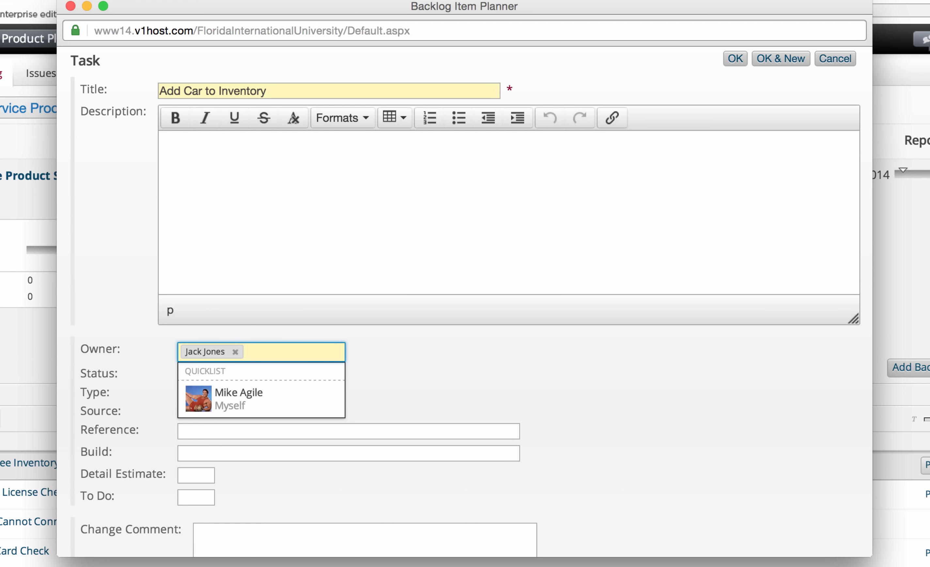
pyautogui.click(438, 365)
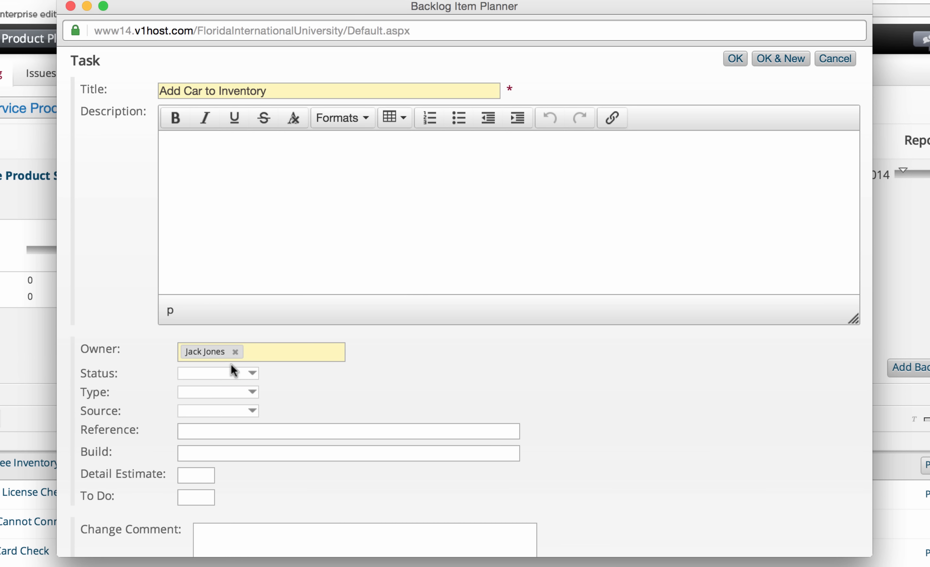
pyautogui.click(197, 476)
pyautogui.write('00')
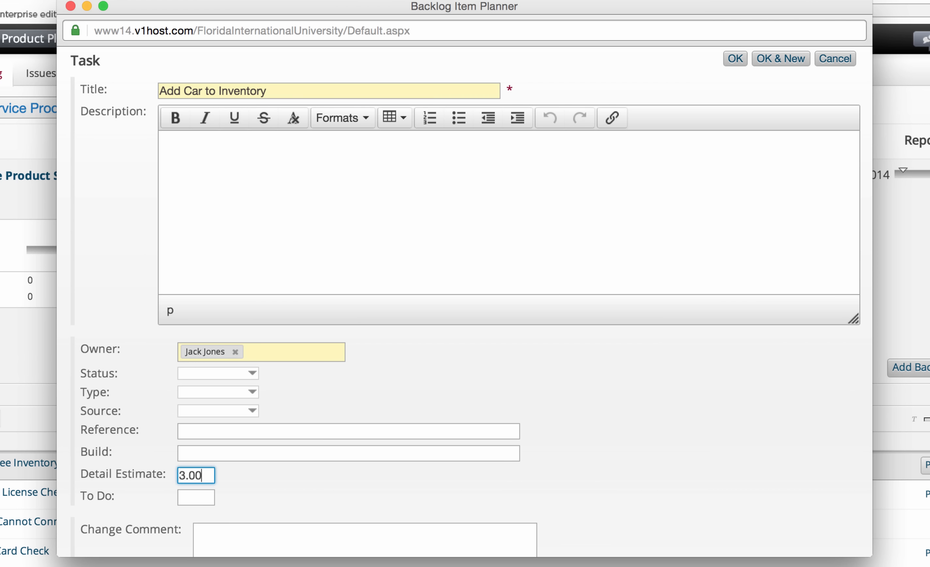
pyautogui.click(738, 59)
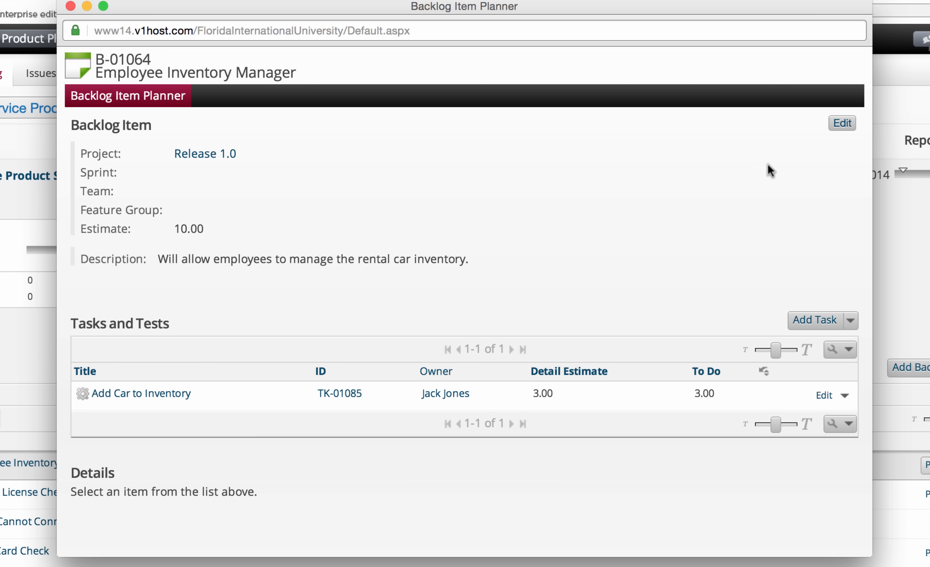
# Add task 'Edit Car in Inventory' with a different team member as owner and 3.00 detail estimate.
pyautogui.click(822, 320)
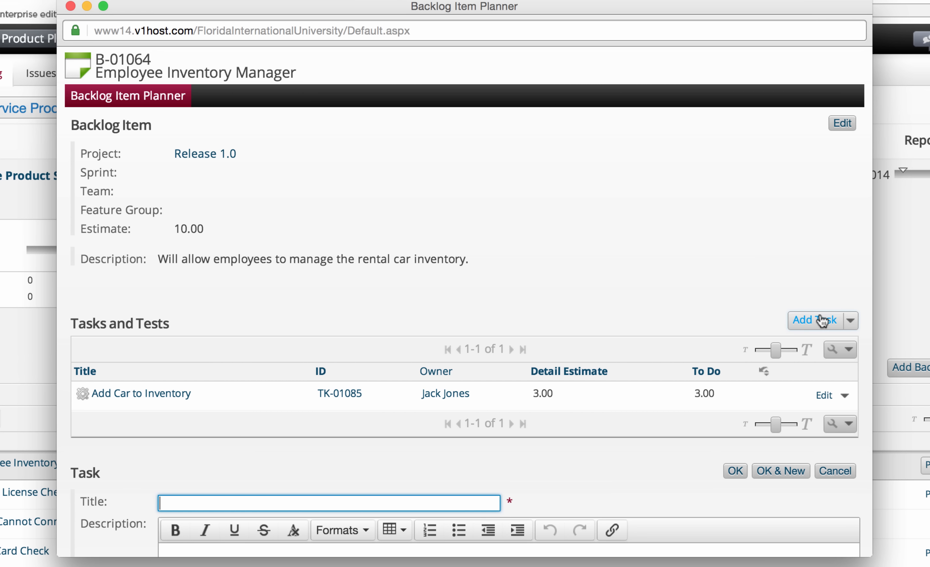
pyautogui.scroll(-7, 638, 471)
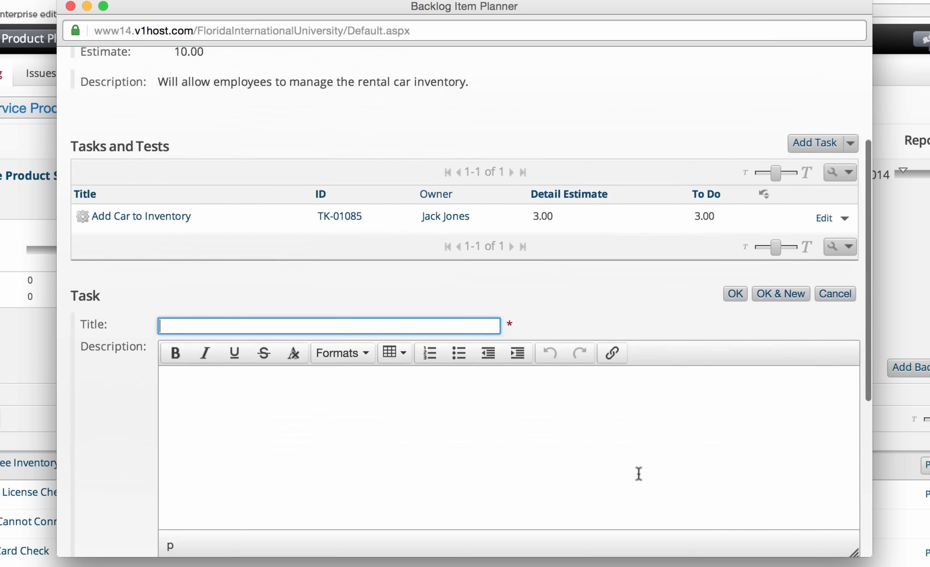
pyautogui.write('E')
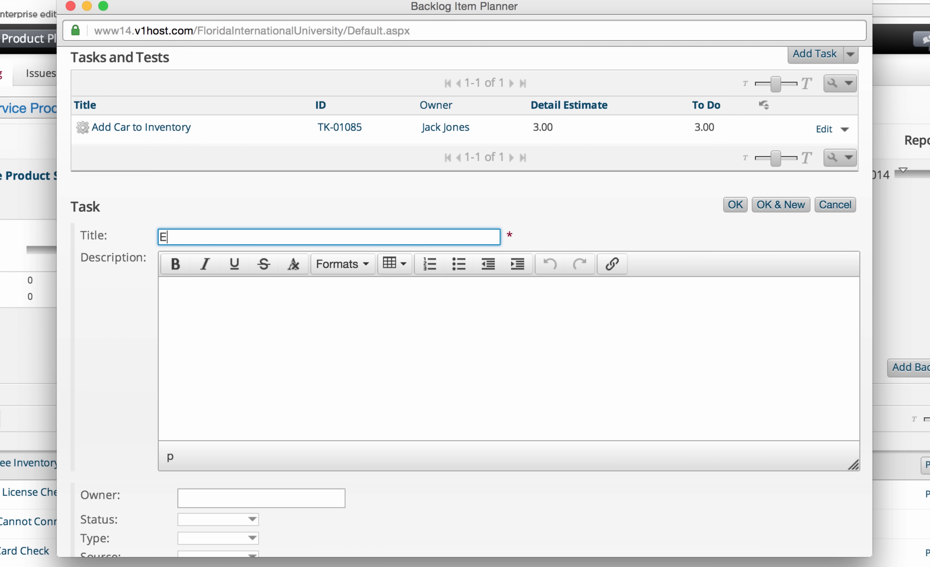
pyautogui.write('dit Car in Inventory')
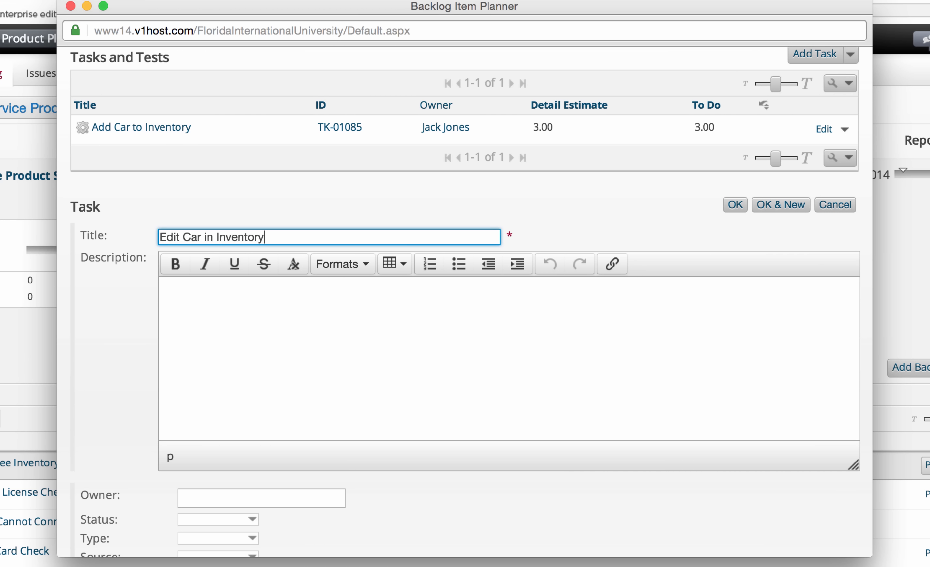
pyautogui.scroll(-10, 465, 301)
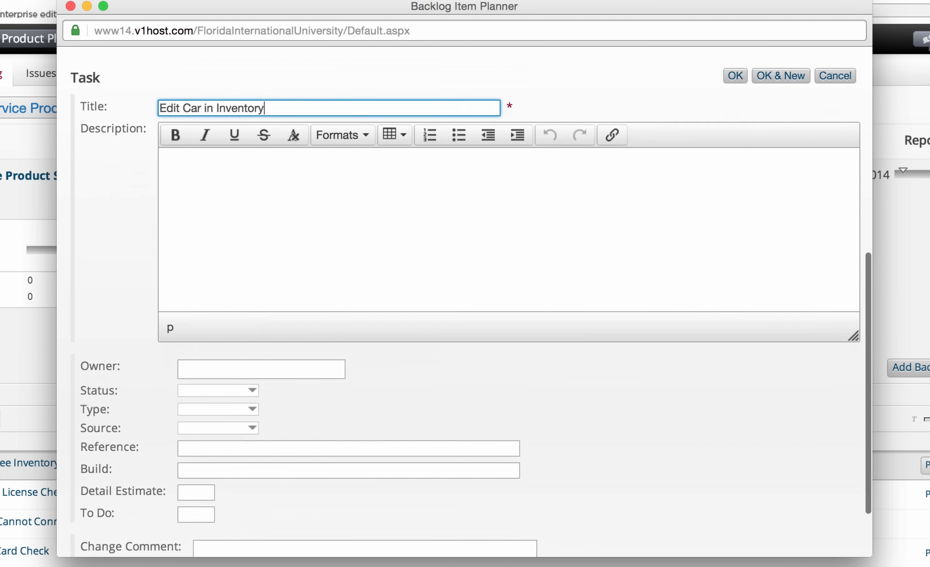
pyautogui.click(297, 289)
pyautogui.write('d')
pyautogui.press('BackSpace')
pyautogui.write('Lady')
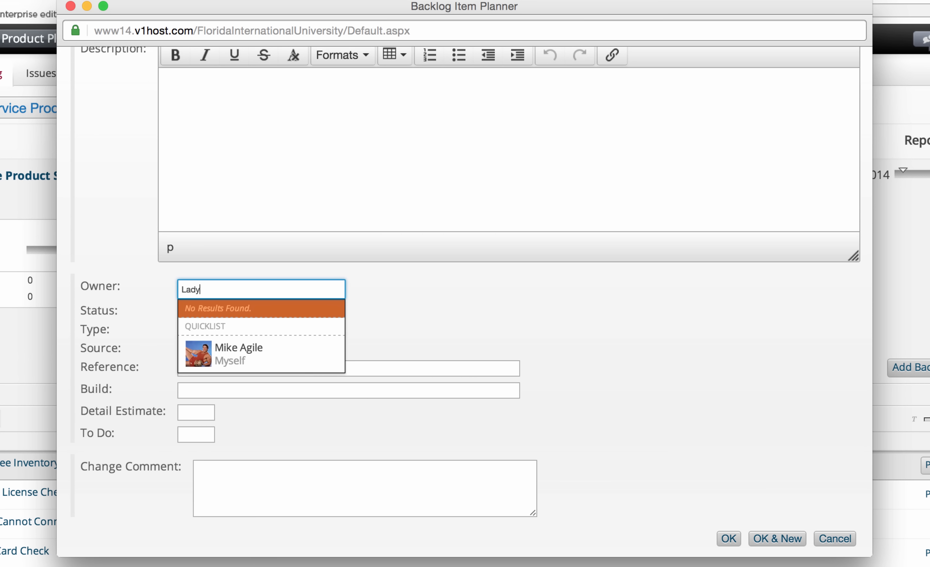
pyautogui.press('Return')
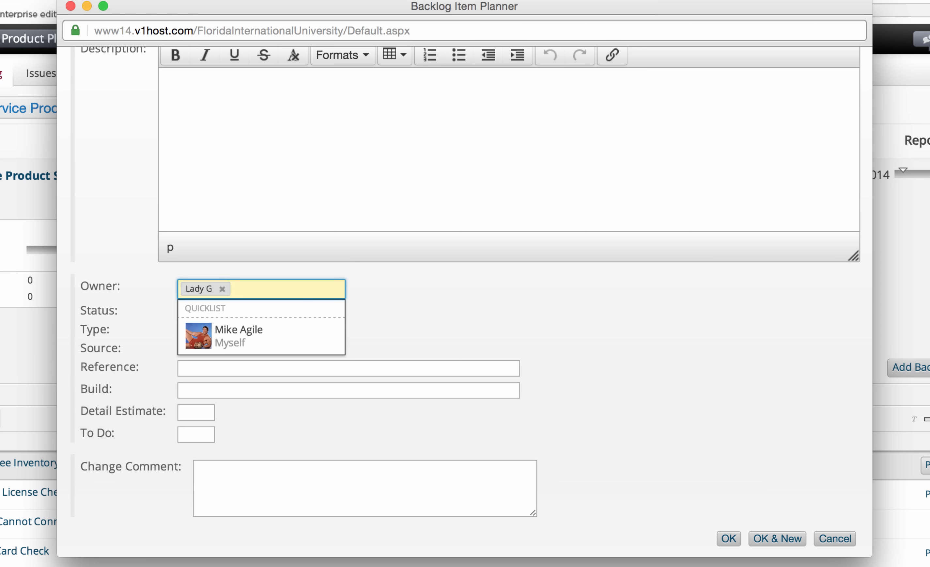
pyautogui.click(193, 412)
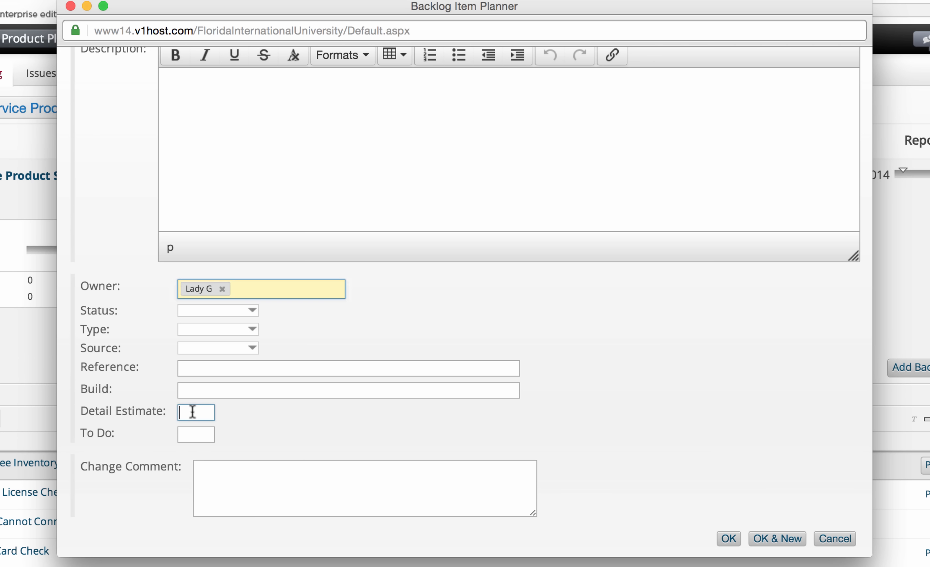
pyautogui.write('3.00')
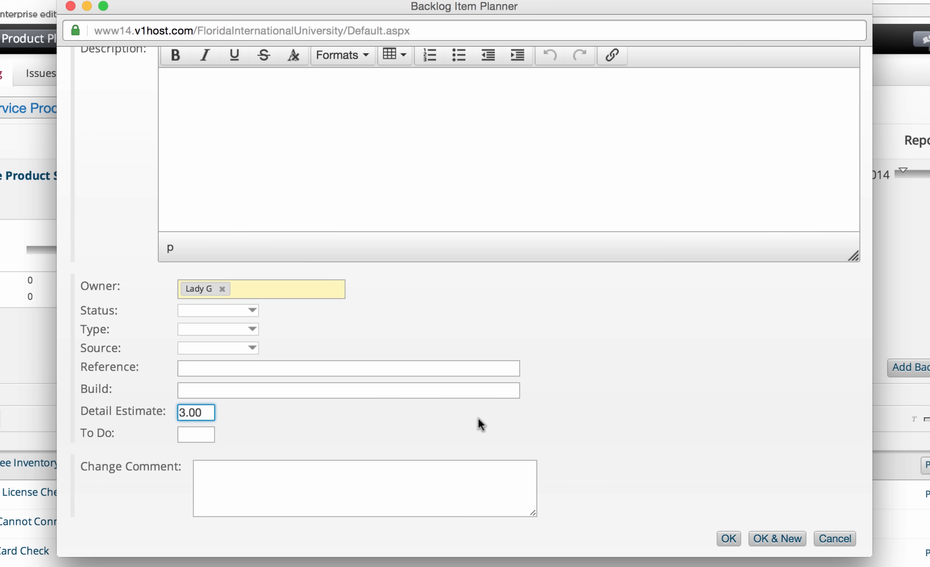
pyautogui.click(729, 538)
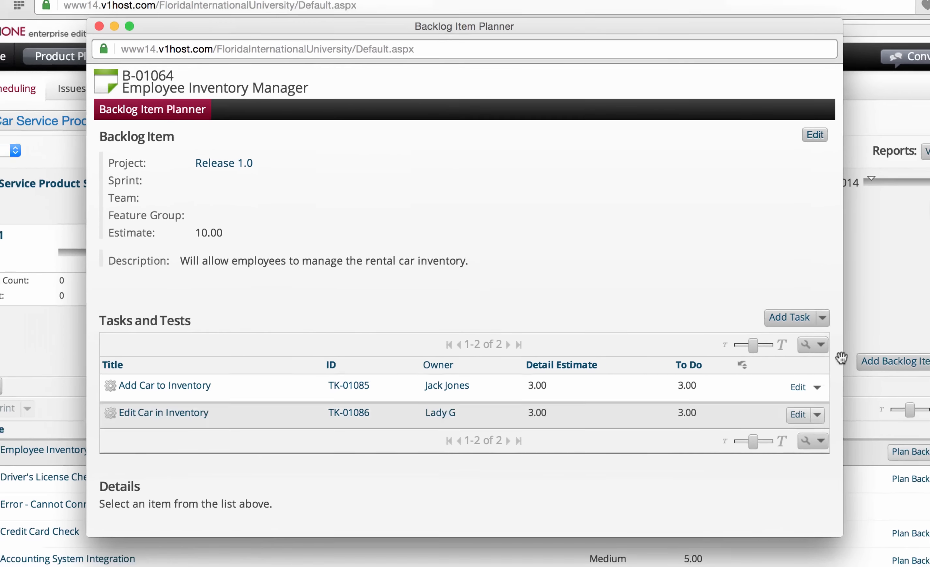
# Close the Backlog Item Planner popup to return to the sprint schedule page.
pyautogui.click(926, 295)
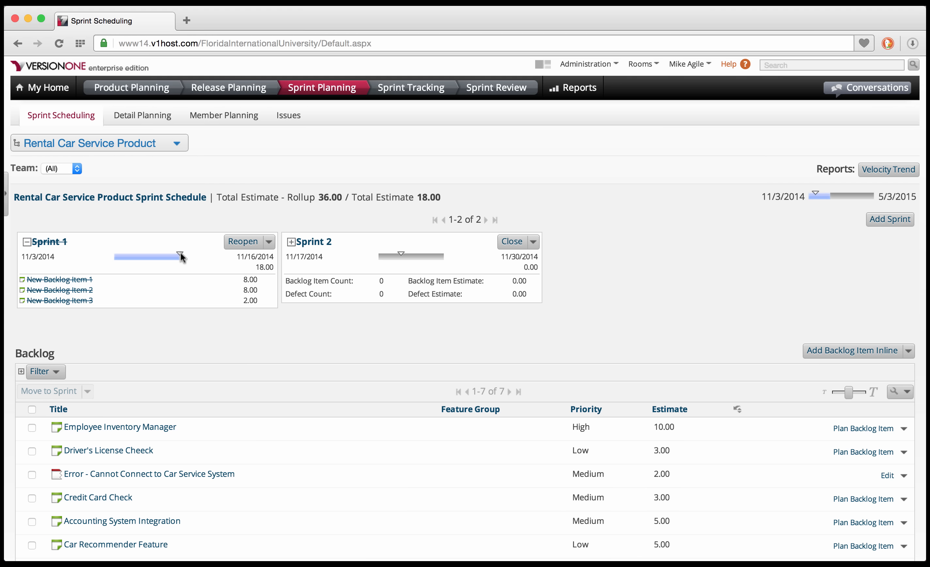
pyautogui.moveTo(182, 256)
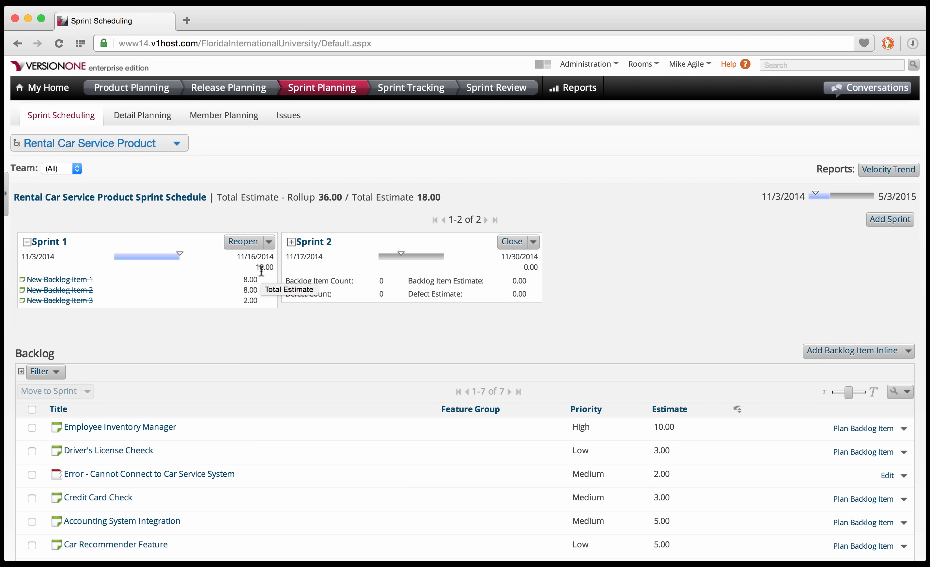
# Drag Employee Inventory Manager, Driver's License Cheeck, the connection-error defect and Accounting System Integration into Sprint 2, then open Detail Tracking.
pyautogui.moveTo(143, 426); pyautogui.dragTo(369, 281)
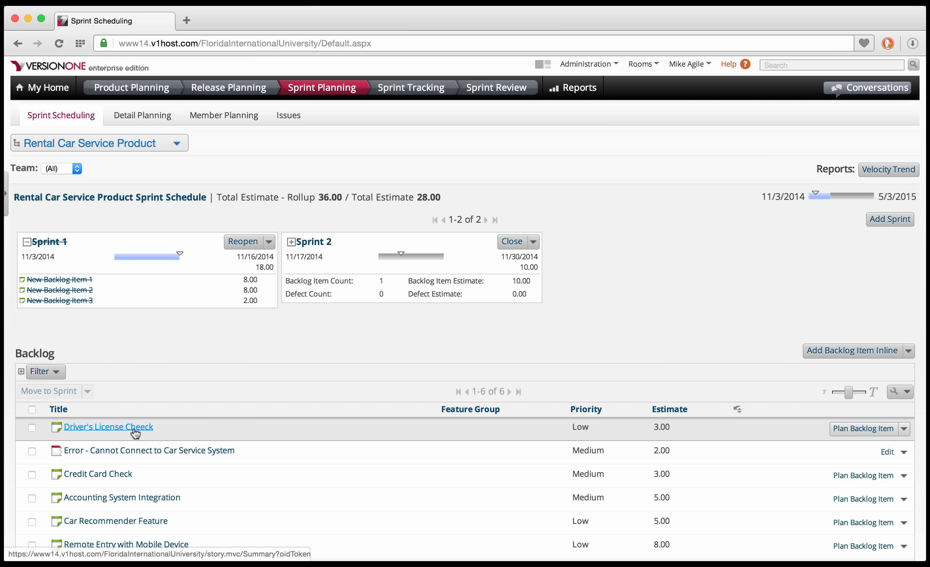
pyautogui.moveTo(135, 434); pyautogui.dragTo(353, 267)
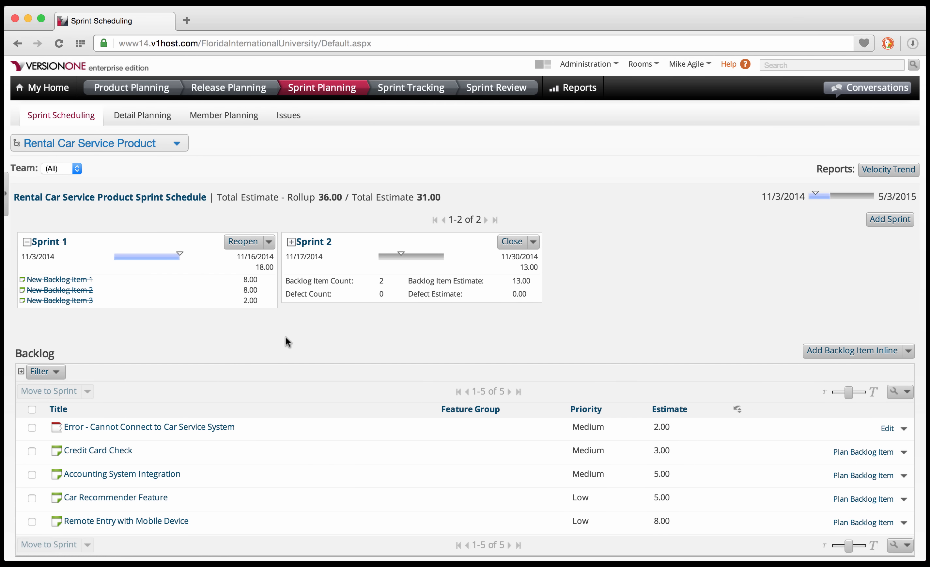
pyautogui.moveTo(194, 426); pyautogui.dragTo(398, 265)
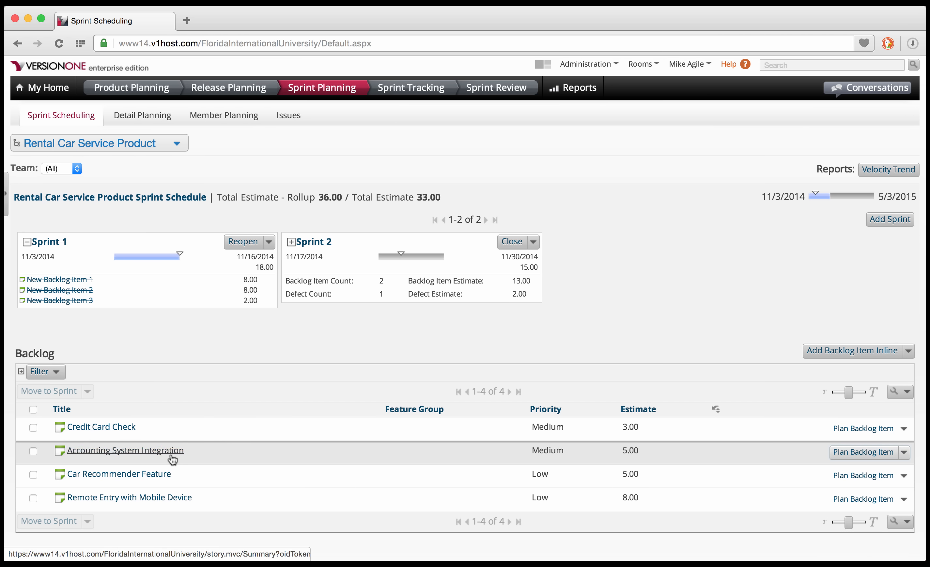
pyautogui.moveTo(172, 460); pyautogui.dragTo(366, 288)
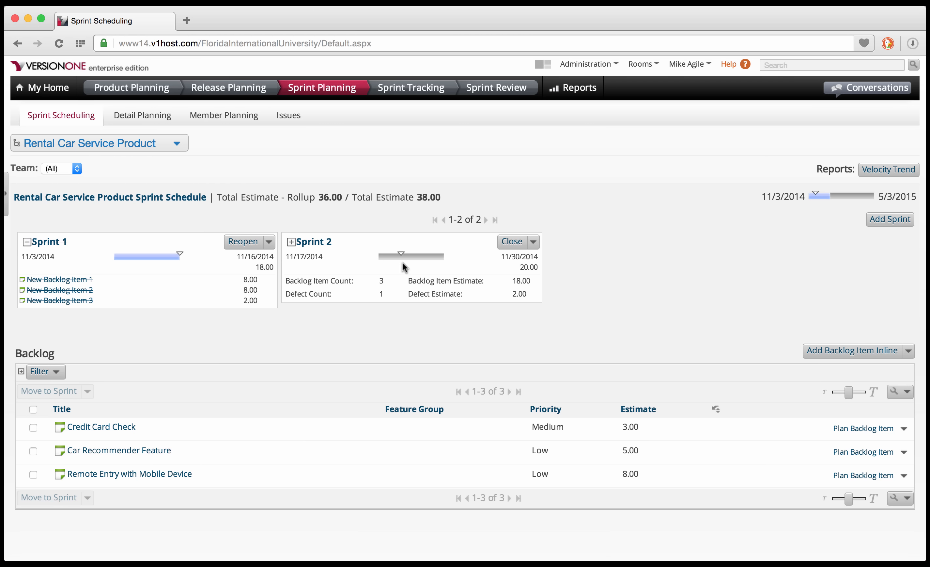
pyautogui.click(428, 95)
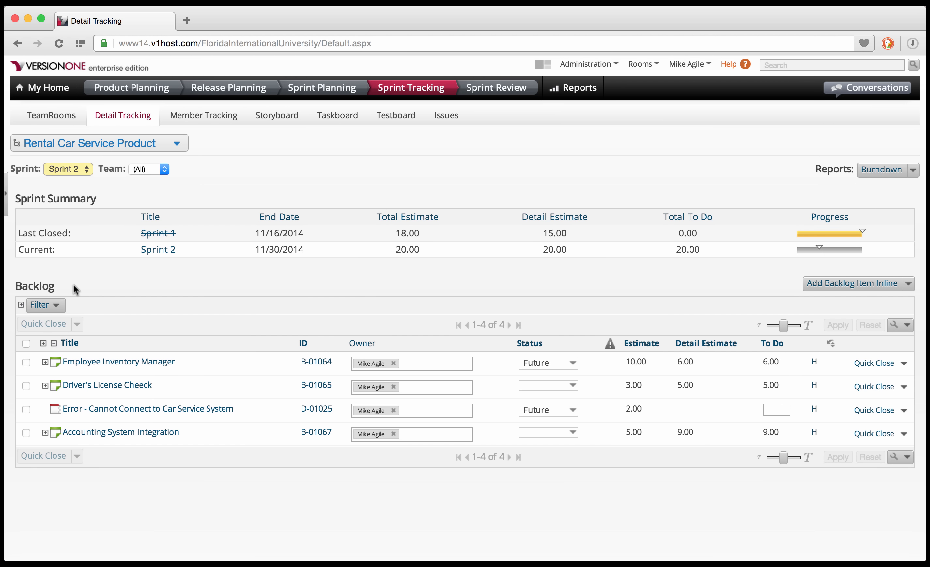
# Expand all Sprint 2 backlog items to show their tasks, then switch to Member Tracking.
pyautogui.click(43, 343)
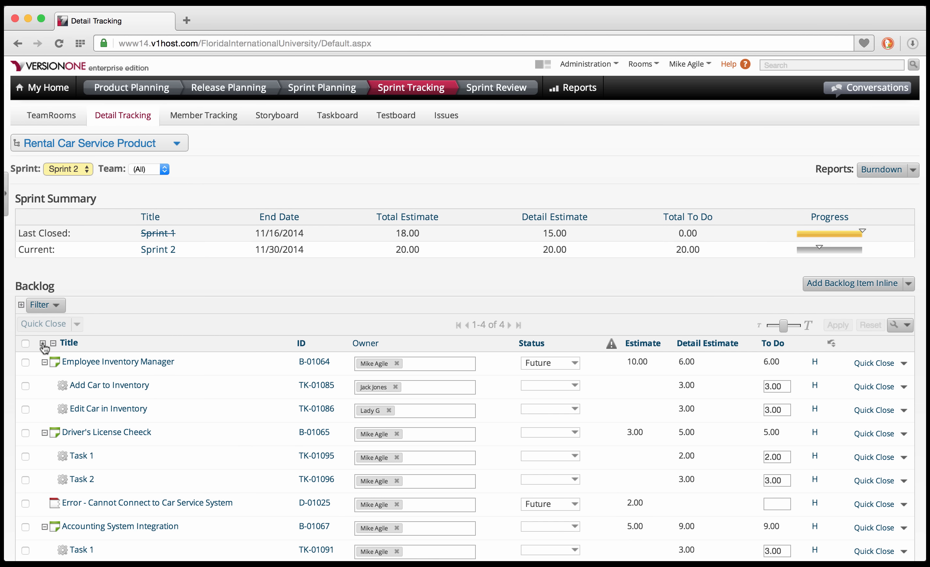
pyautogui.scroll(-3, 42, 348)
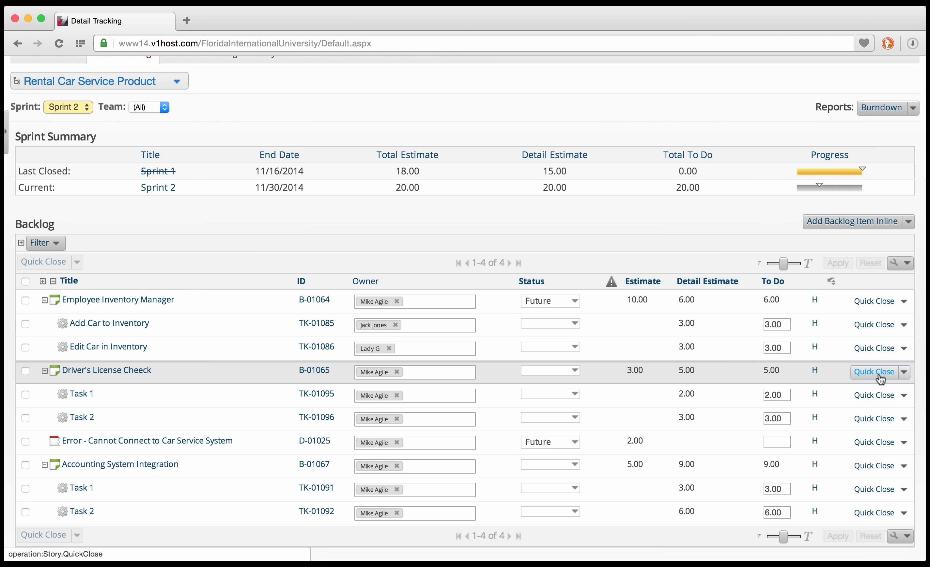
pyautogui.scroll(2, 777, 304)
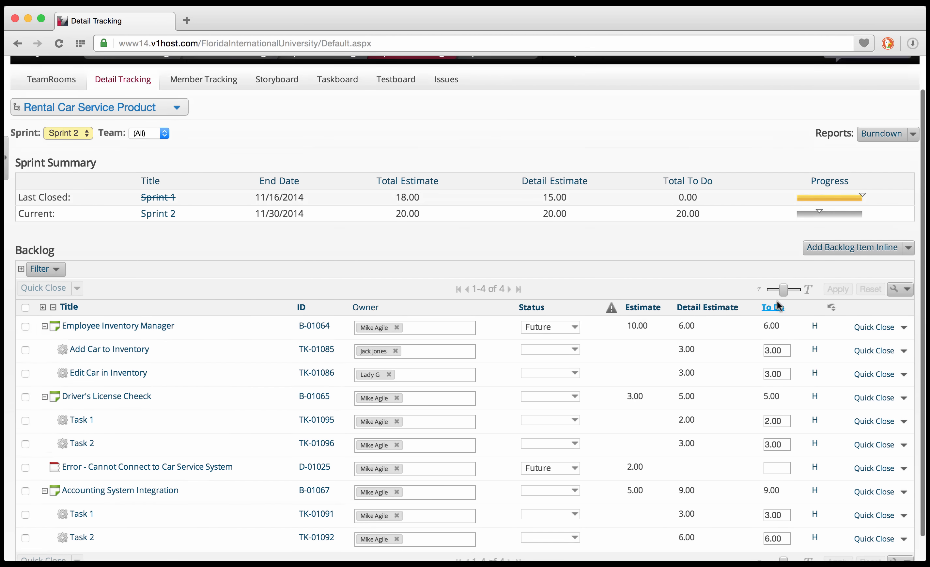
pyautogui.scroll(3, 778, 304)
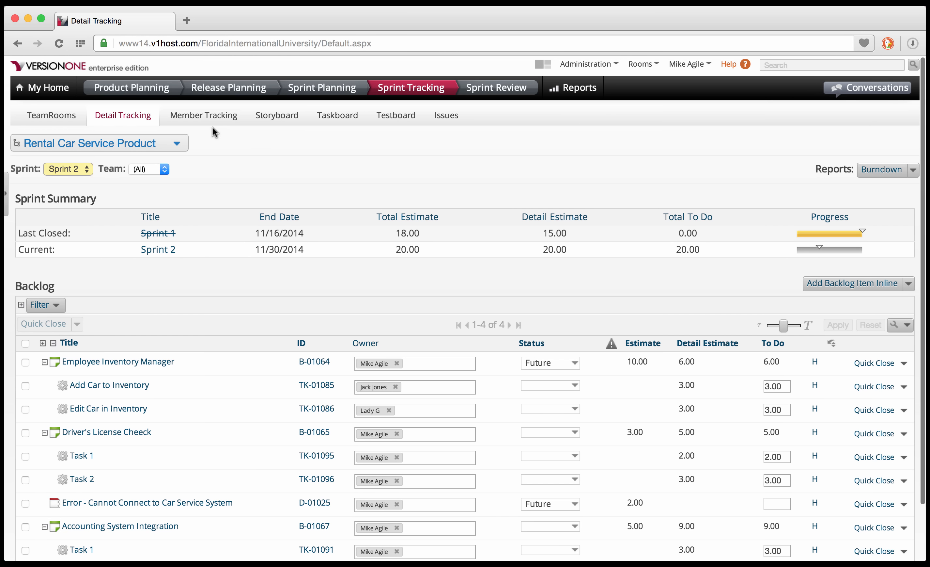
pyautogui.click(205, 116)
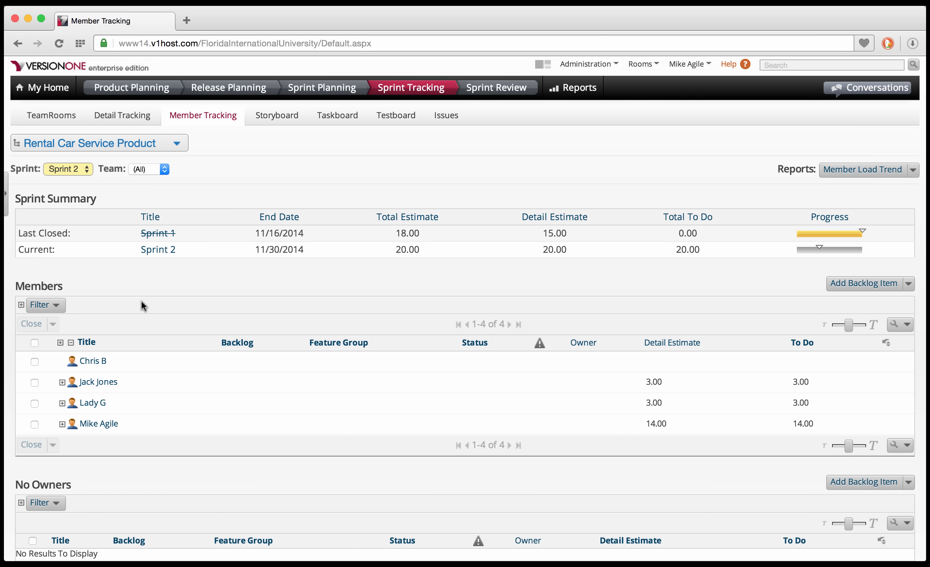
# Expand the Members filter and every member's items and tasks for review, then open the Storyboard.
pyautogui.click(22, 305)
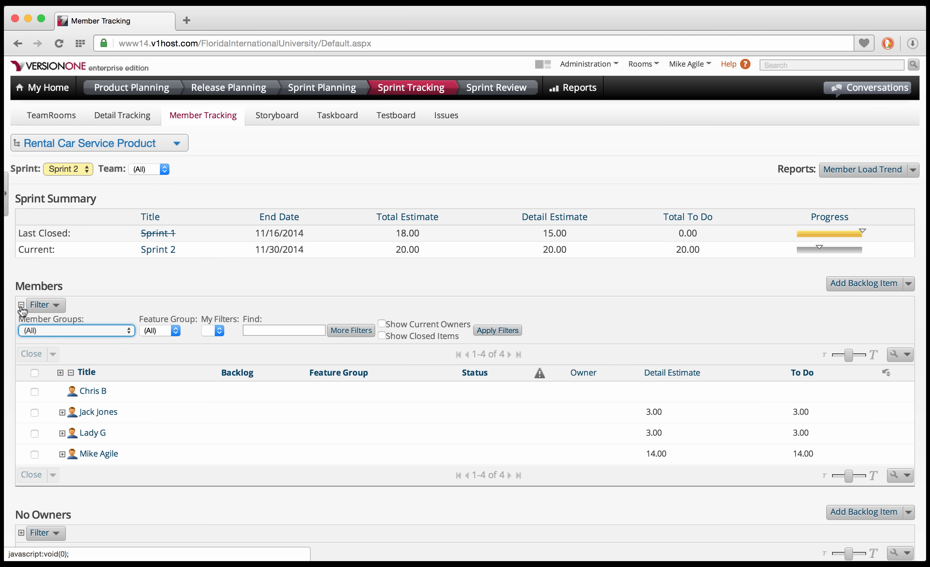
pyautogui.click(60, 373)
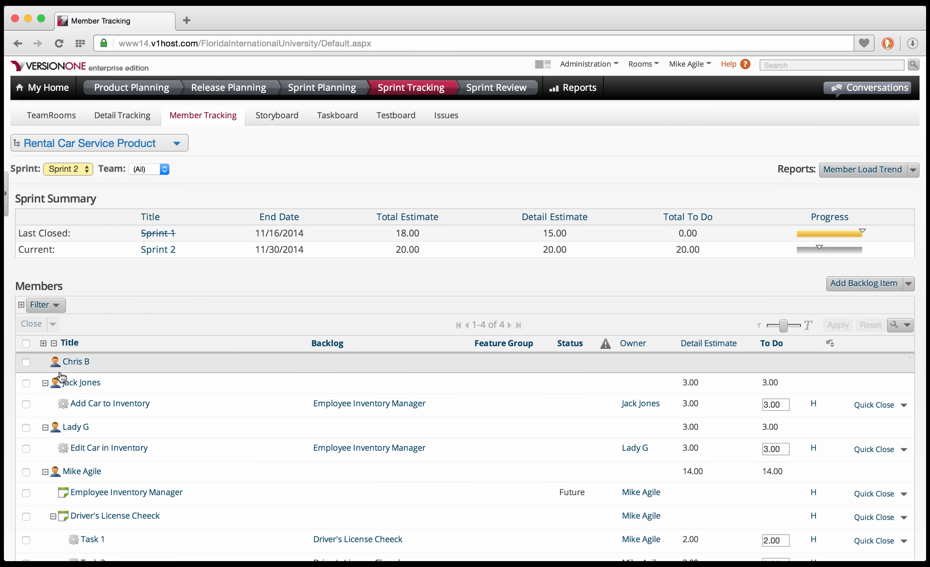
pyautogui.scroll(-5, 60, 376)
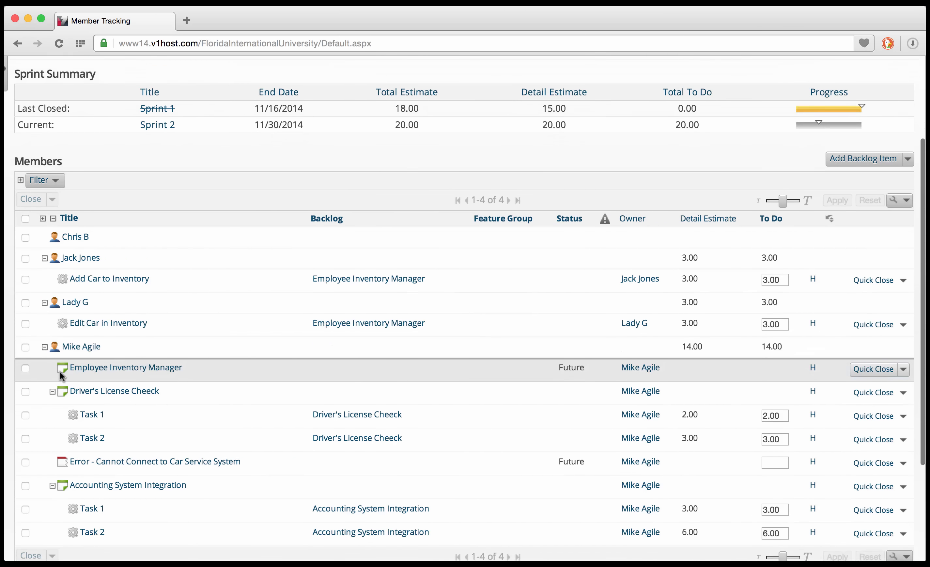
pyautogui.scroll(-2, 59, 376)
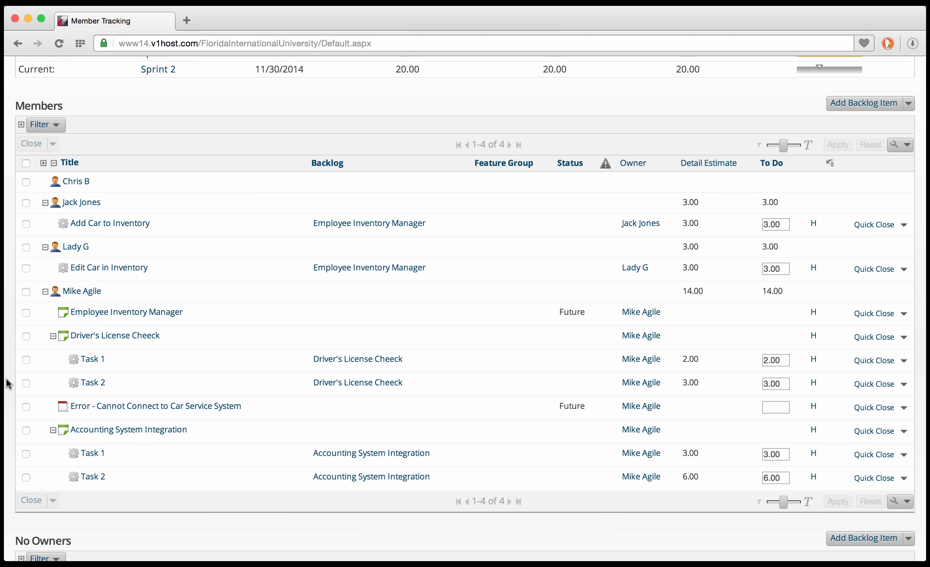
pyautogui.scroll(6, 8, 383)
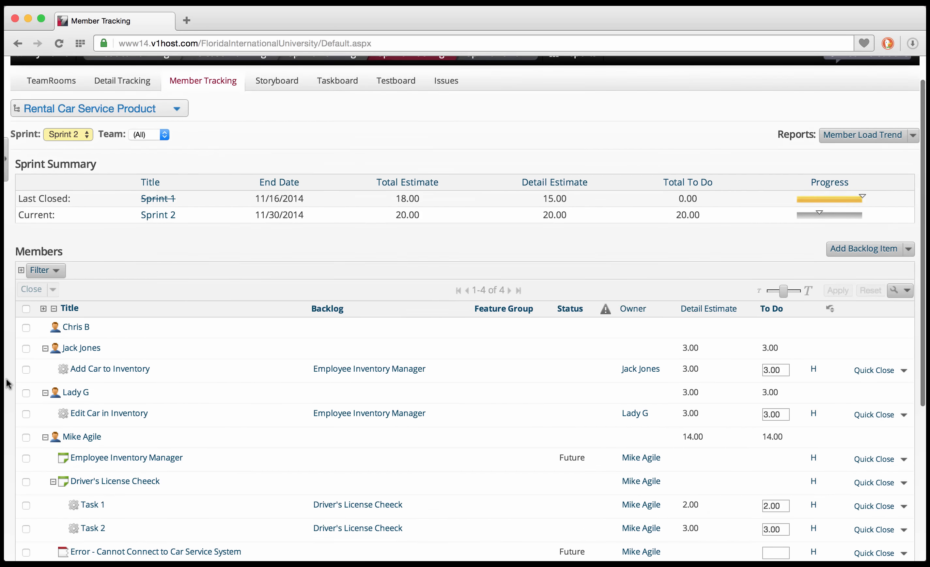
pyautogui.scroll(2, 8, 383)
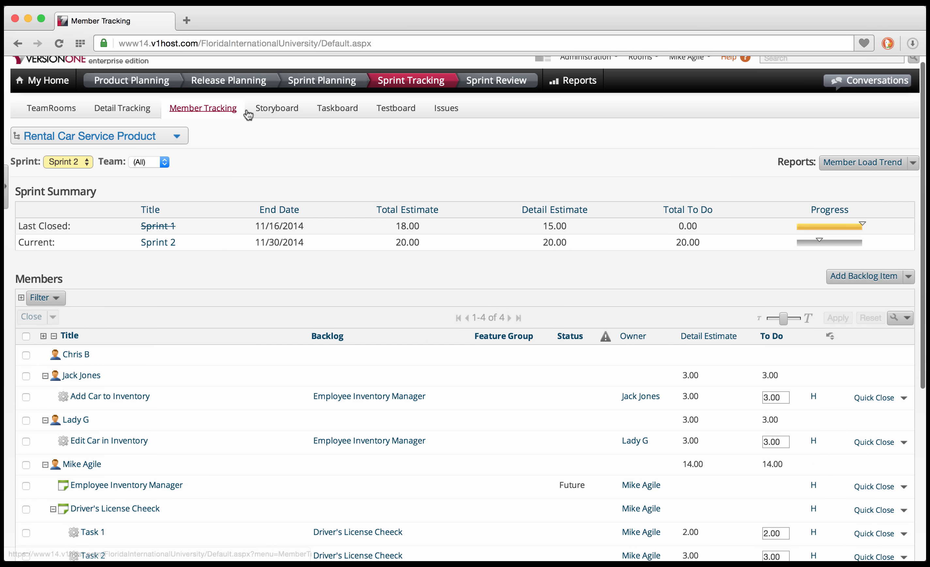
pyautogui.click(274, 110)
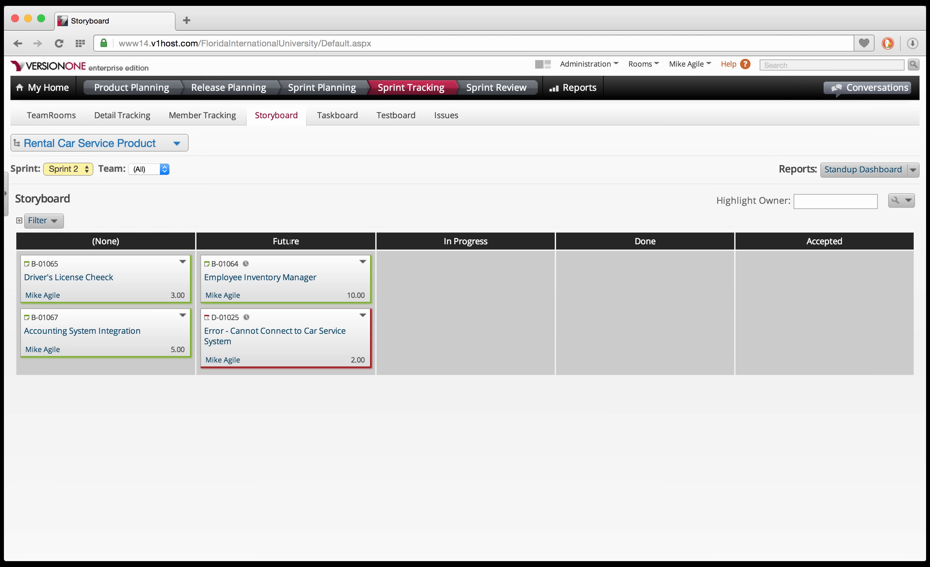
# Move Employee Inventory Manager to In Progress and defect D-01025 to Done, then open the Taskboard.
pyautogui.moveTo(287, 264); pyautogui.dragTo(449, 290)
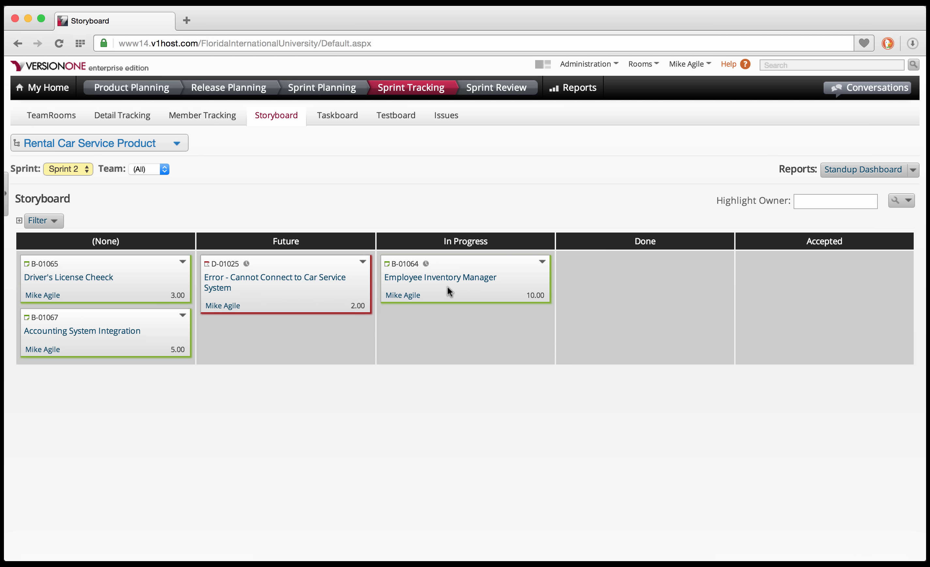
pyautogui.moveTo(319, 287); pyautogui.dragTo(623, 329)
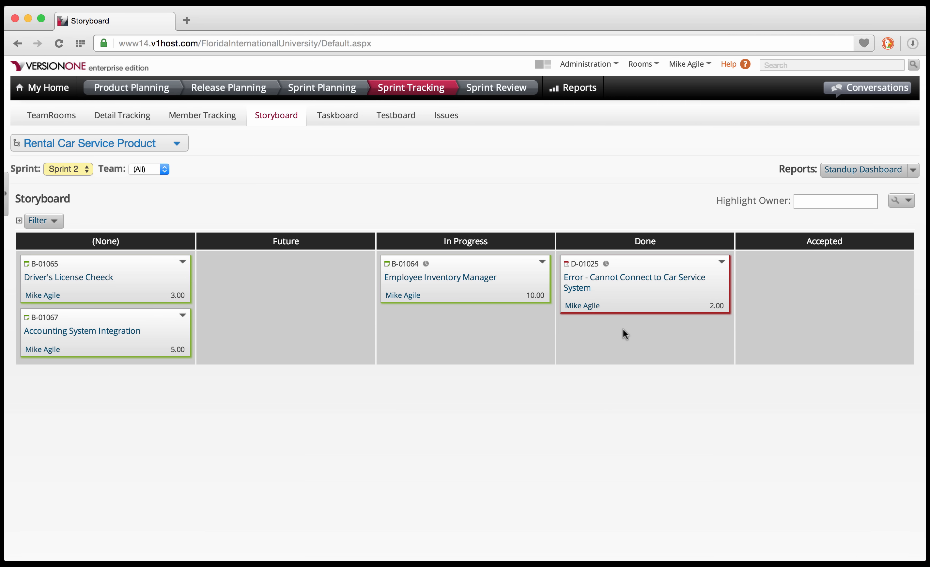
pyautogui.click(338, 117)
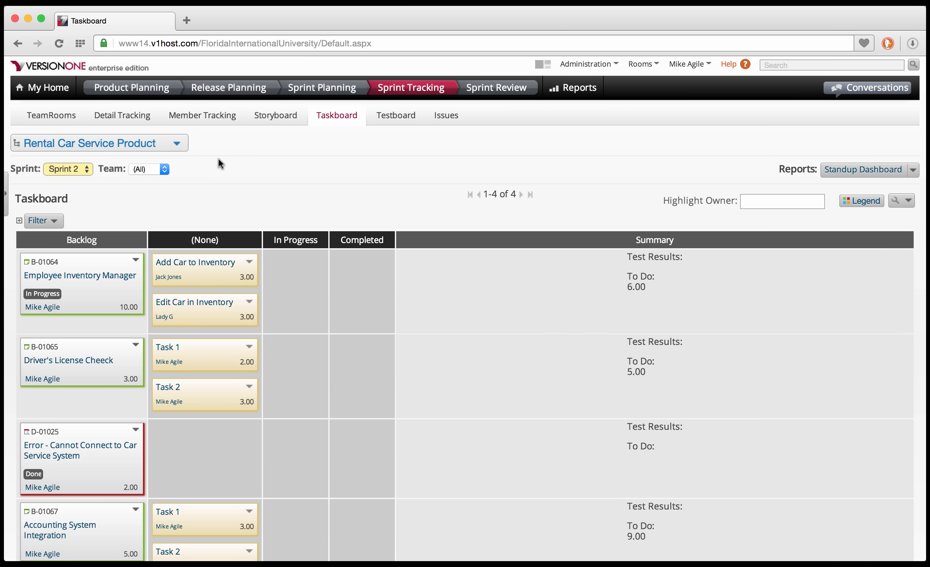
# Complete and quick-close the Add Car and Edit Car in Inventory tasks, then close story B-01064.
pyautogui.scroll(-2, 218, 158)
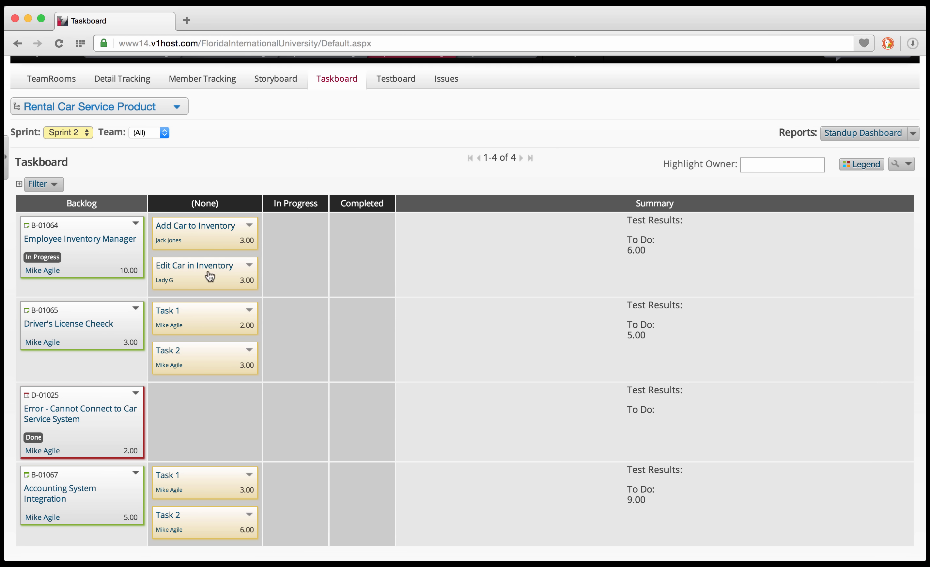
pyautogui.moveTo(214, 229); pyautogui.dragTo(286, 229)
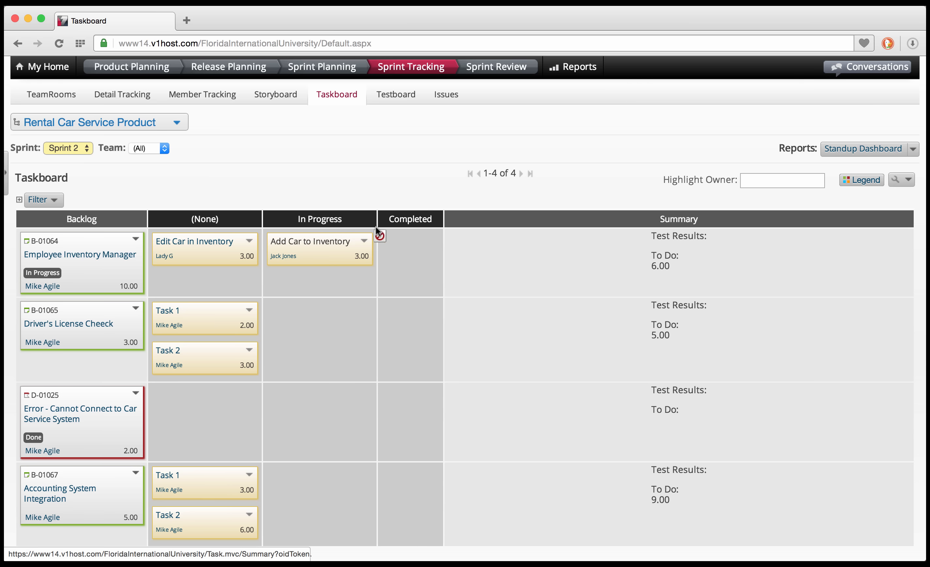
pyautogui.moveTo(372, 225); pyautogui.dragTo(400, 241)
pyautogui.moveTo(212, 245); pyautogui.dragTo(387, 275)
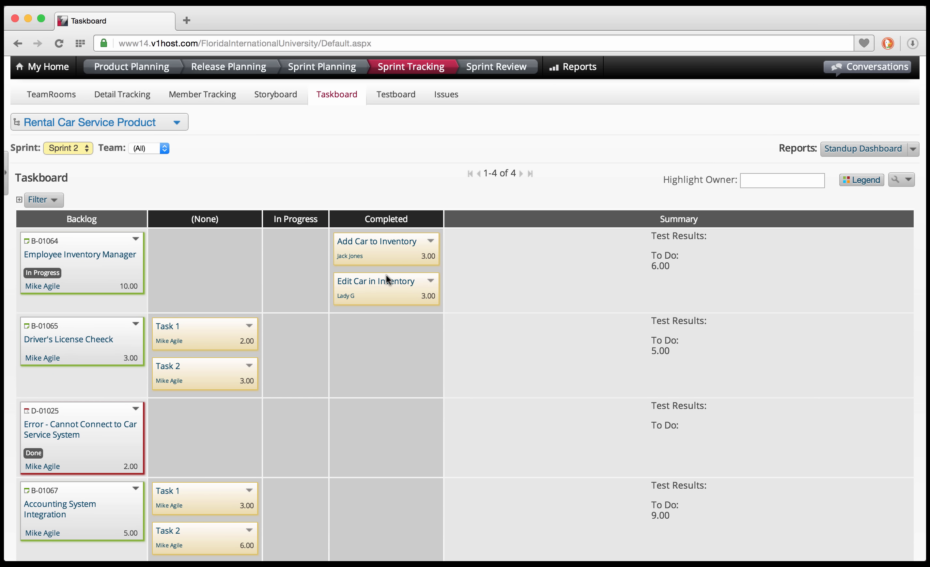
pyautogui.click(431, 242)
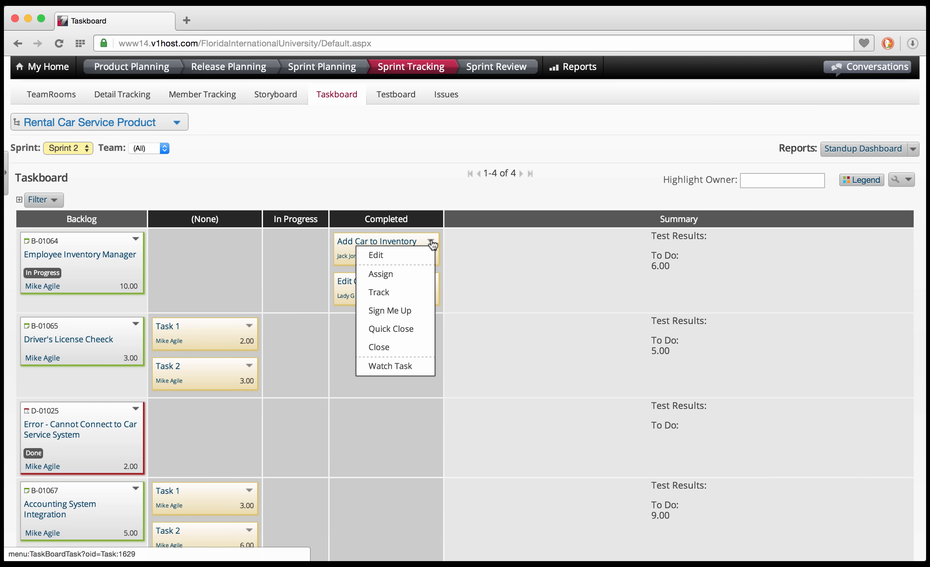
pyautogui.click(420, 326)
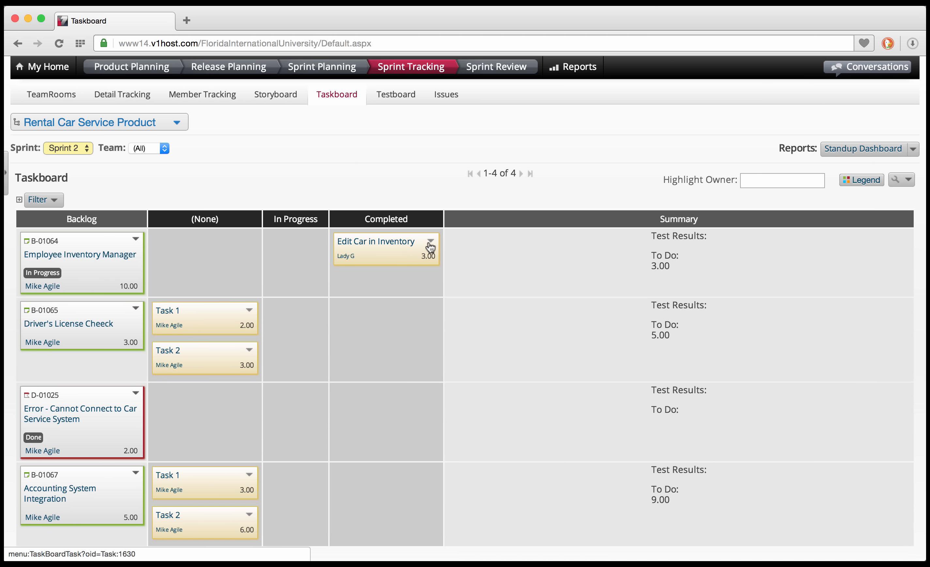
pyautogui.click(430, 244)
pyautogui.click(409, 328)
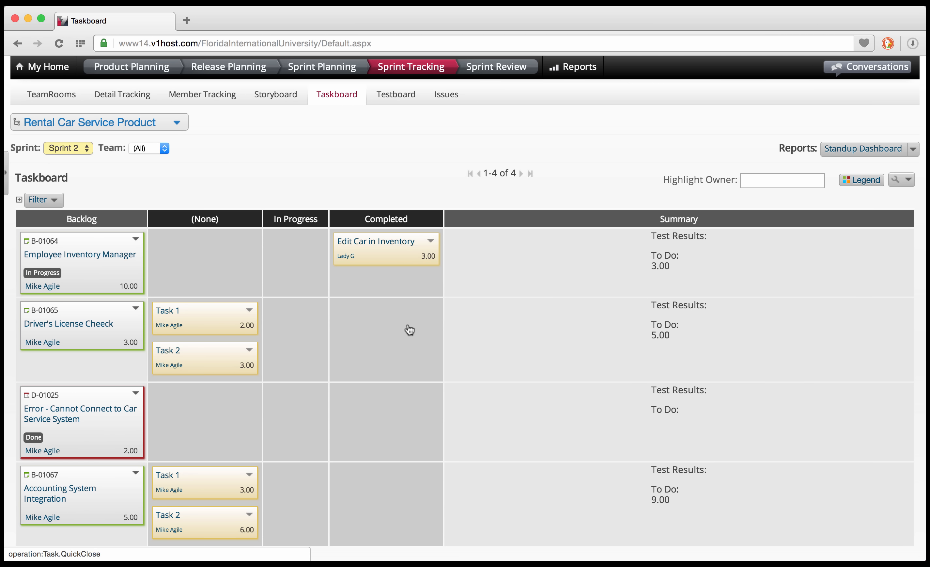
pyautogui.click(136, 241)
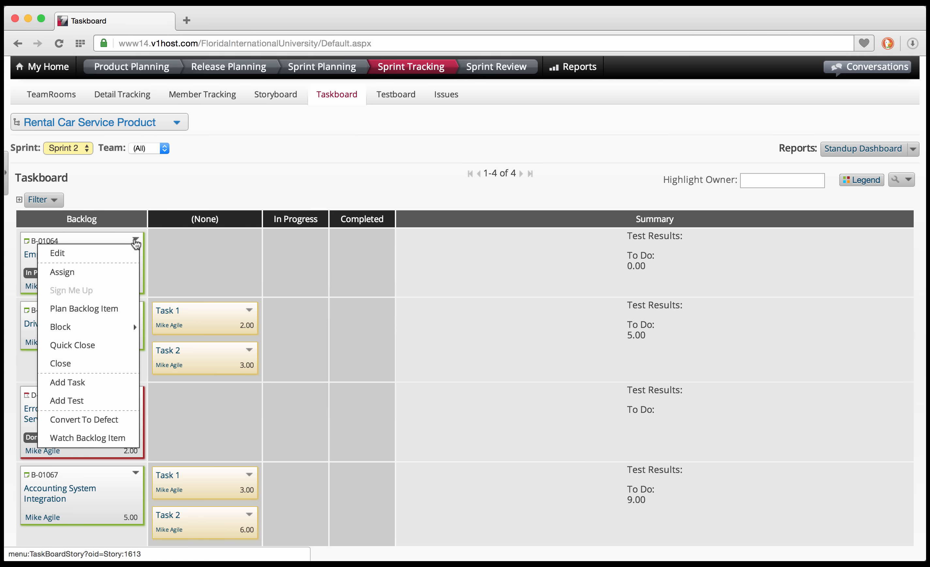
pyautogui.click(114, 345)
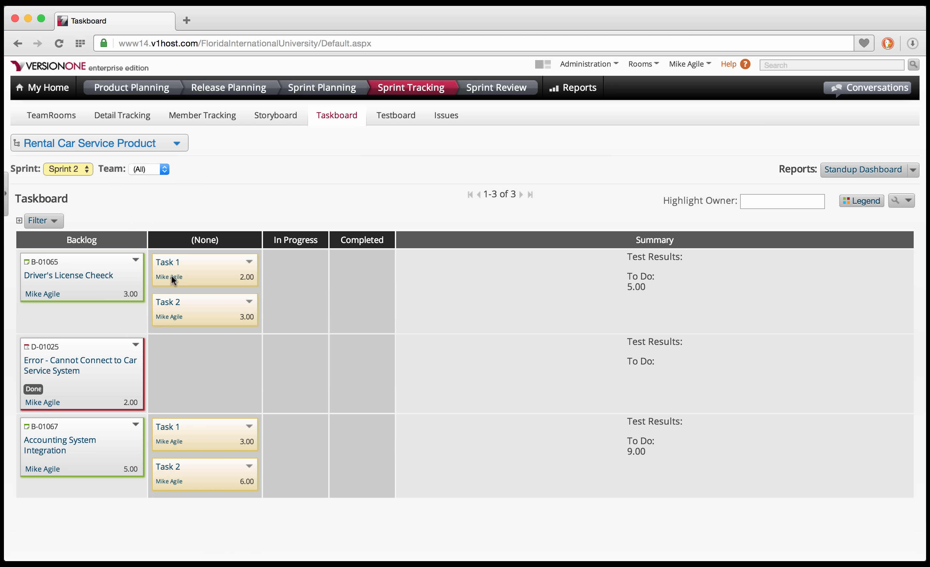
# Complete and quick-close Driver's License Cheeck Tasks 1 and 2, close story B-01065, then go to Close Sprint.
pyautogui.moveTo(178, 263); pyautogui.dragTo(350, 254)
pyautogui.moveTo(166, 262); pyautogui.dragTo(374, 292)
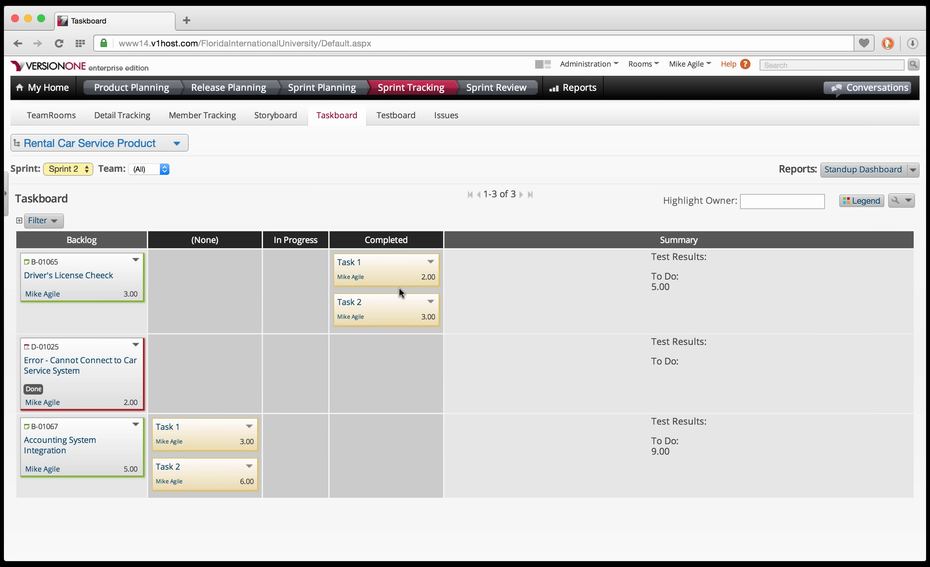
pyautogui.click(431, 262)
pyautogui.click(395, 349)
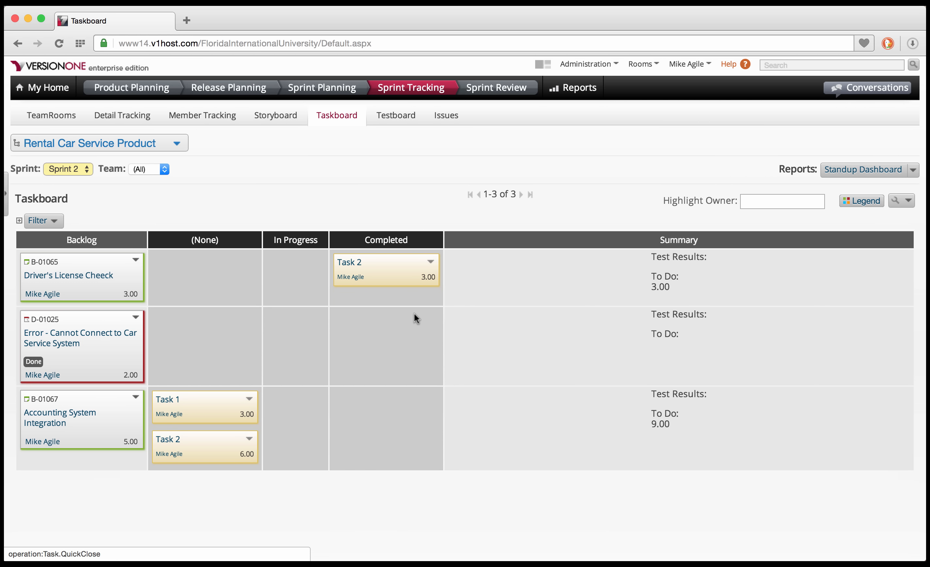
pyautogui.click(432, 263)
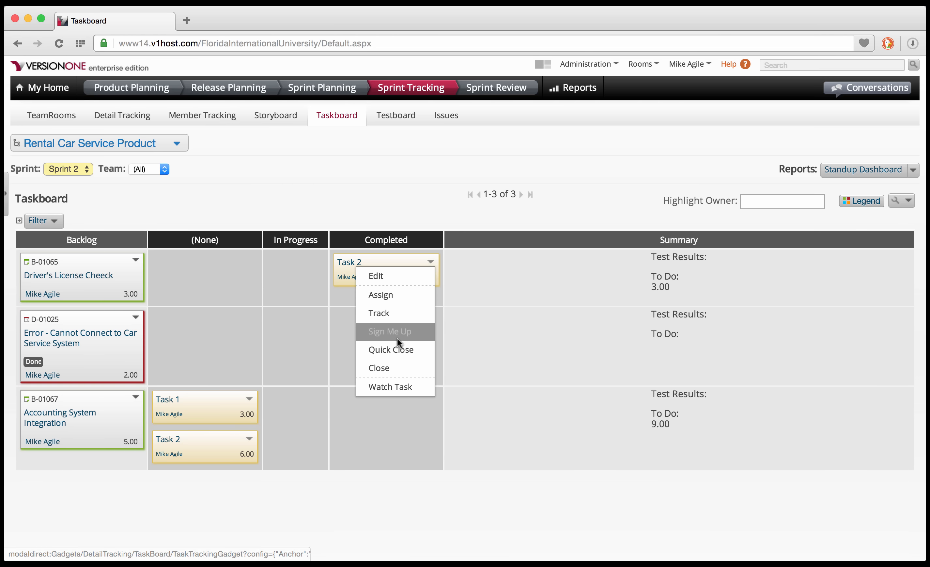
pyautogui.click(395, 350)
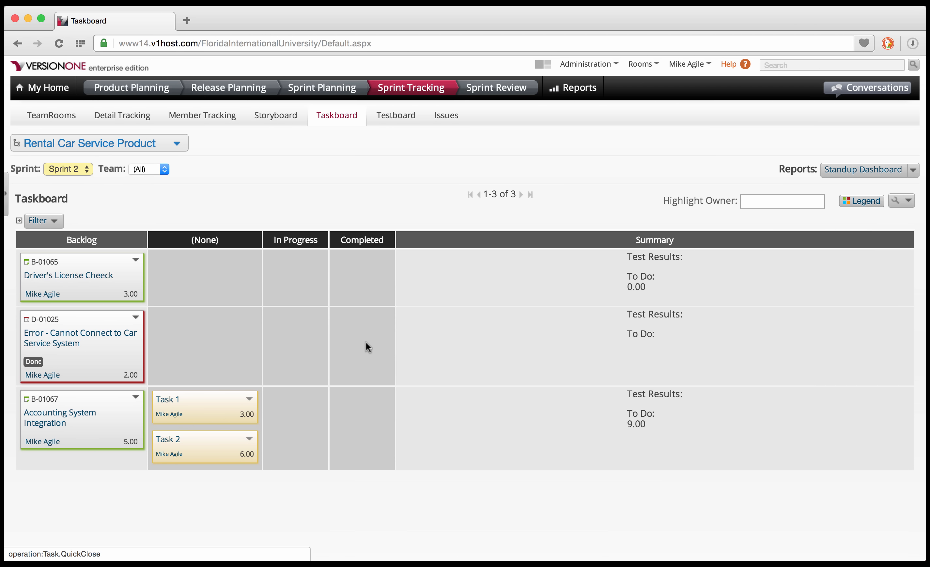
pyautogui.click(136, 260)
pyautogui.click(112, 365)
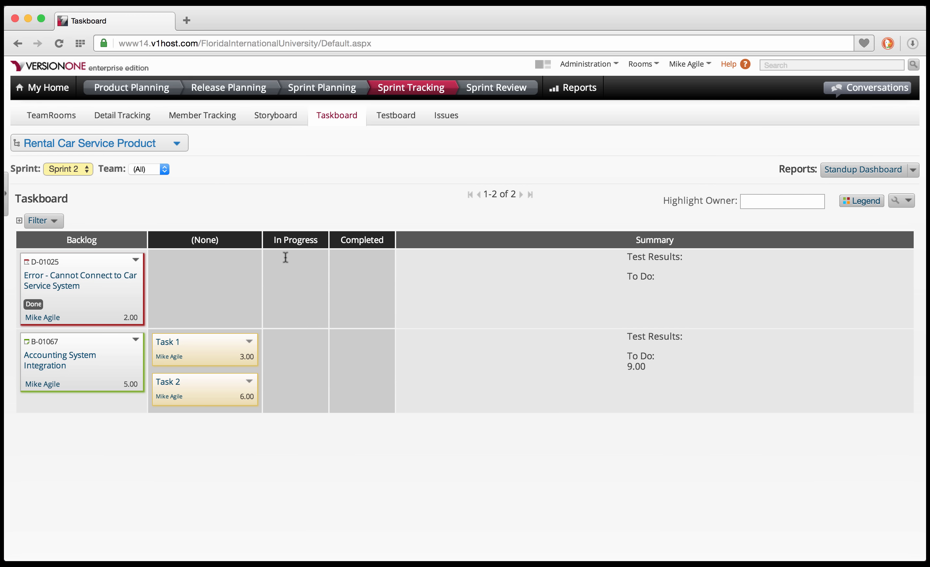
pyautogui.click(487, 91)
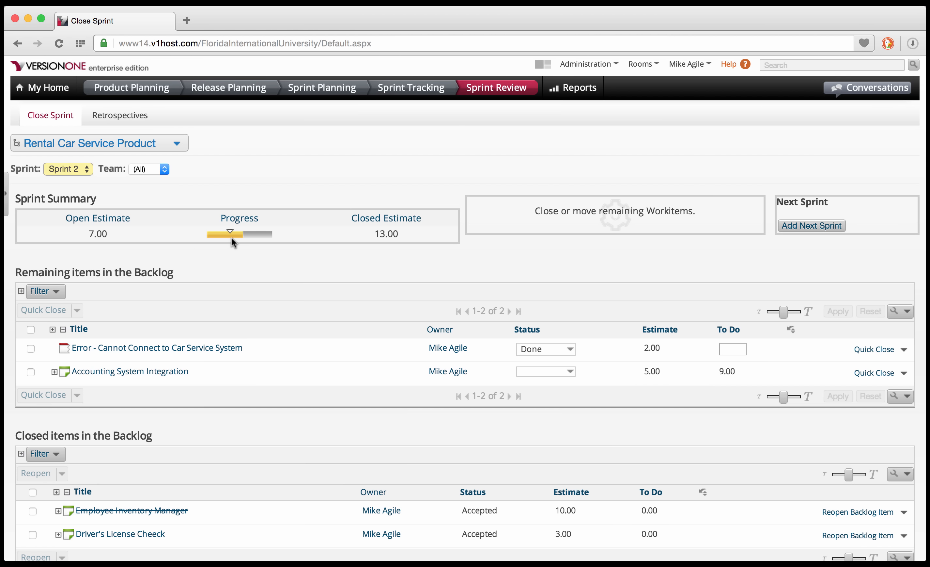
# Expand the remaining backlog items and the closed items to show their child tasks.
pyautogui.moveTo(231, 237)
pyautogui.click(52, 330)
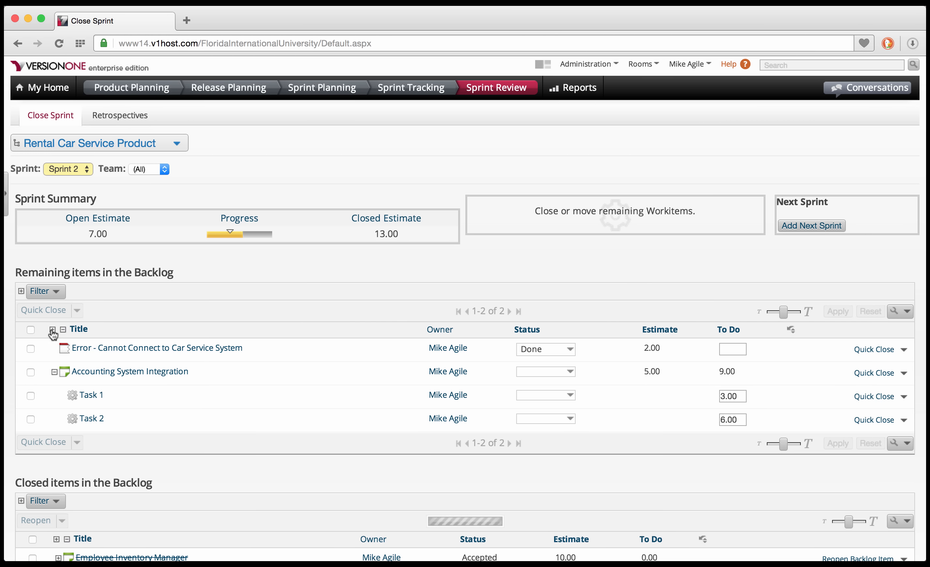
pyautogui.scroll(-4, 23, 459)
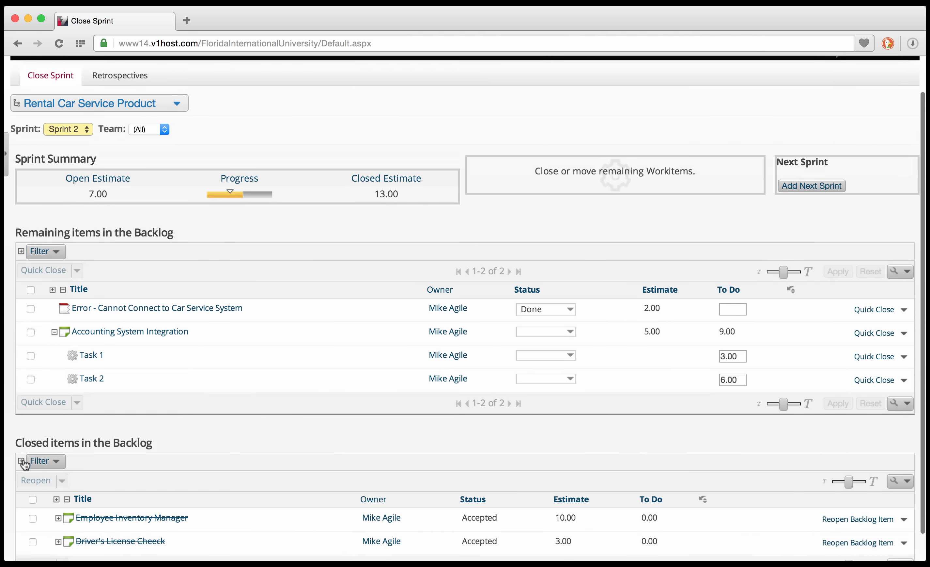
pyautogui.click(57, 471)
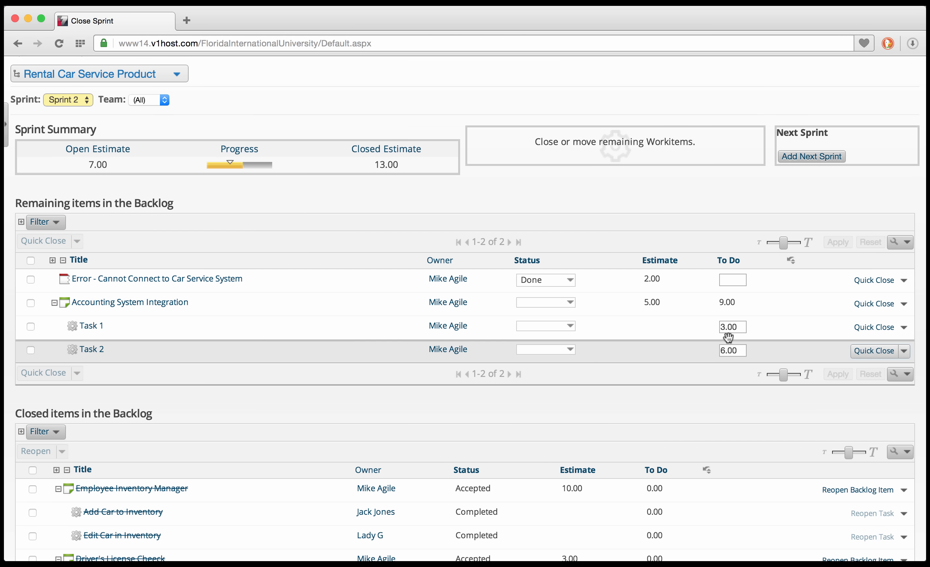
# Quick-close Task 1, Task 2, Accounting System Integration and the connection-error defect.
pyautogui.click(876, 327)
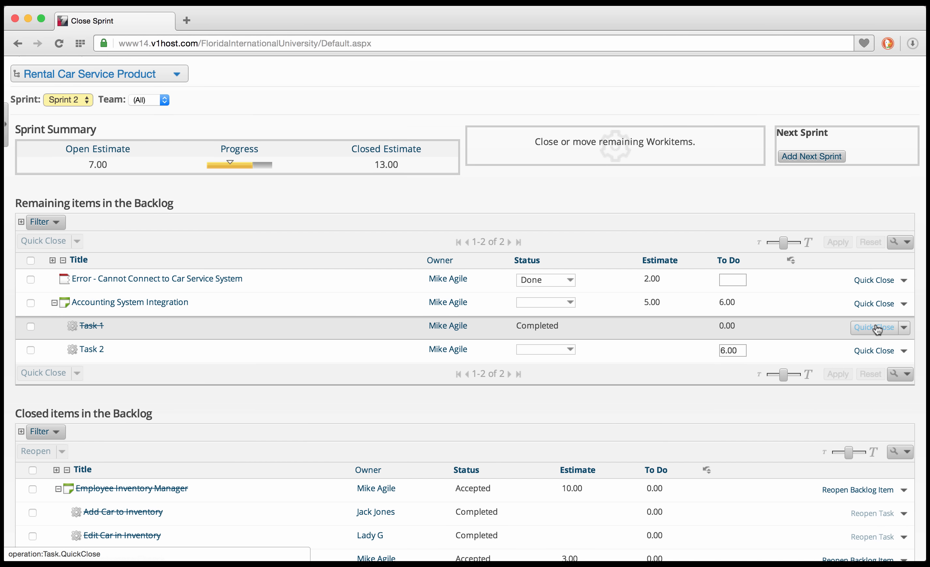
pyautogui.click(874, 350)
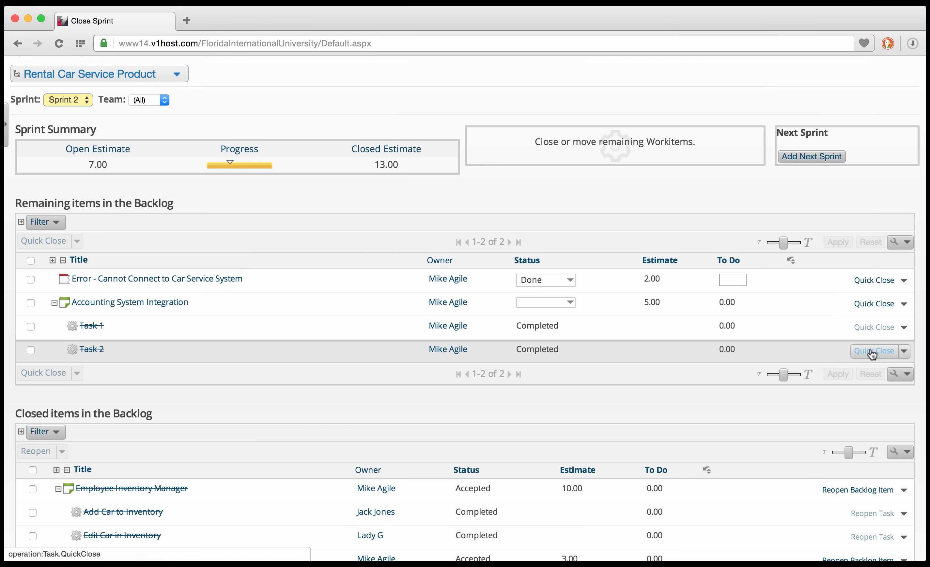
pyautogui.click(875, 305)
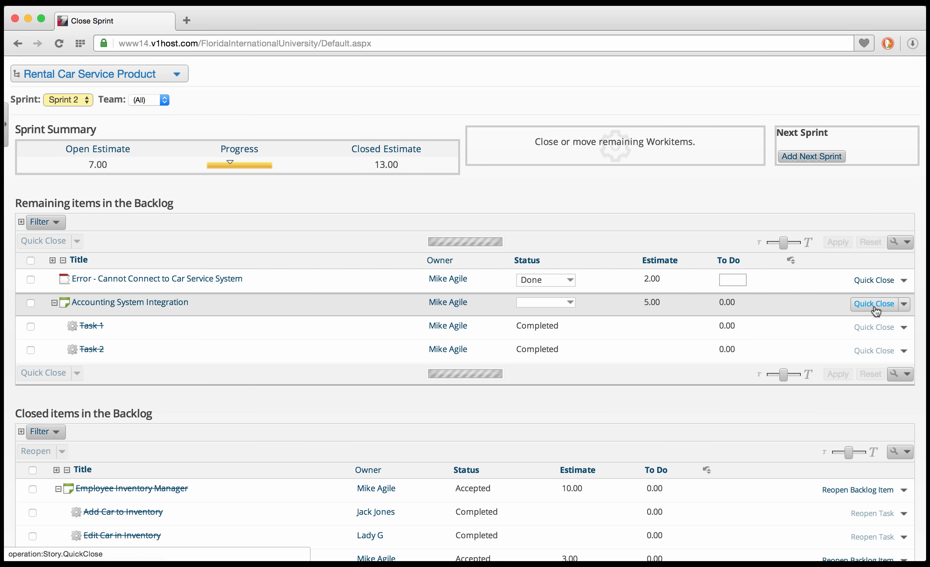
pyautogui.click(874, 279)
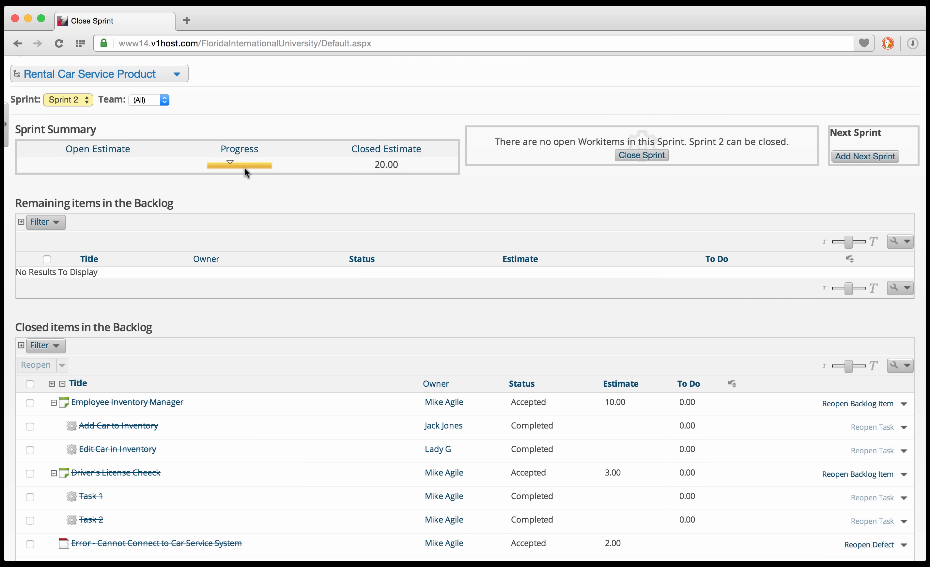
# Close Sprint 2, reload the page after the server error, and go to All Reports.
pyautogui.moveTo(244, 168)
pyautogui.click(638, 156)
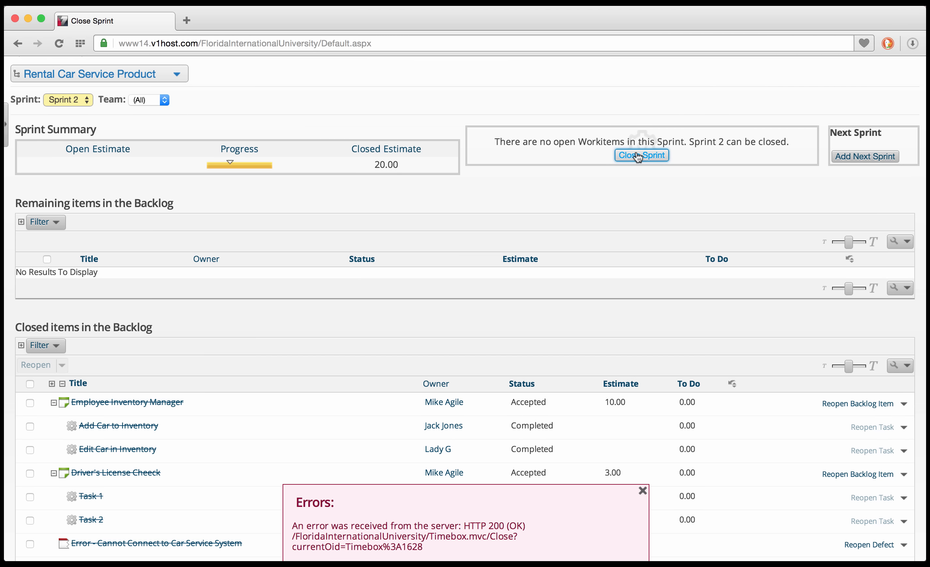
pyautogui.press('super+r')
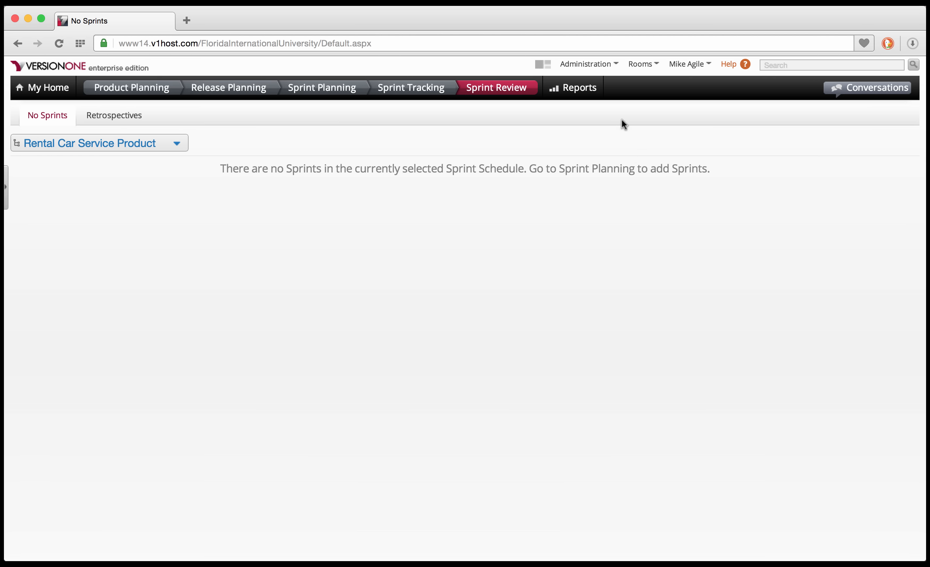
pyautogui.click(573, 89)
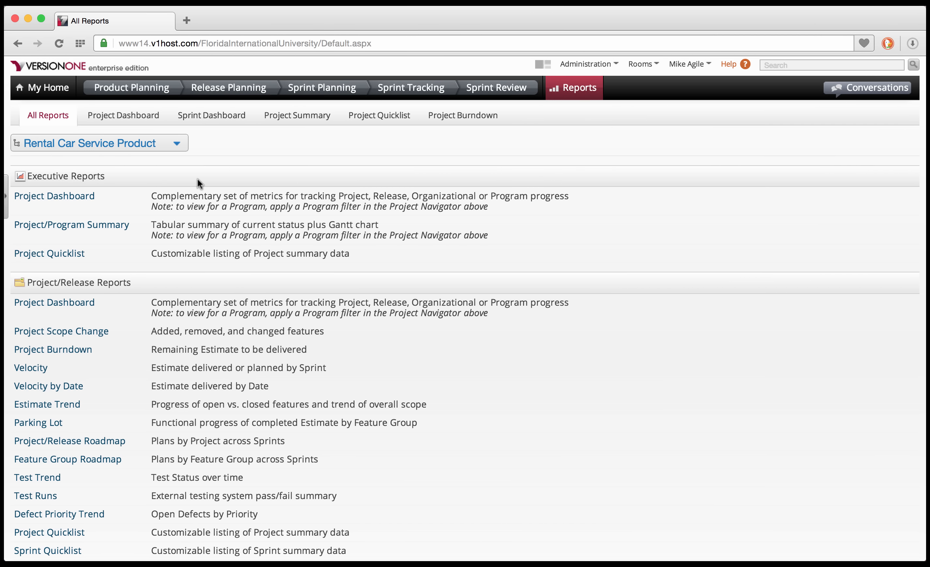
# Look through the All Reports sections and open Project Dashboard under Executive Reports.
pyautogui.scroll(-3, 198, 178)
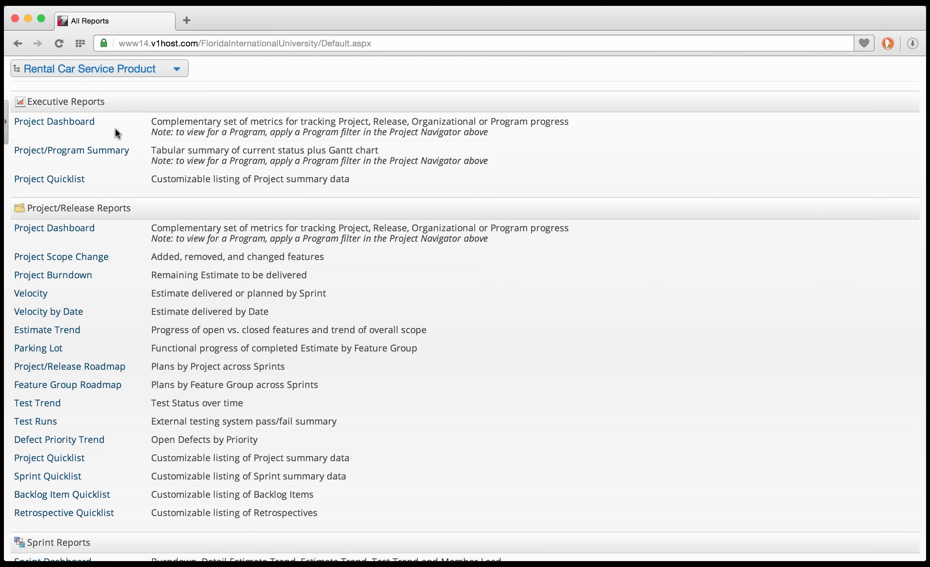
pyautogui.scroll(-5, 153, 203)
pyautogui.scroll(-6, 153, 203)
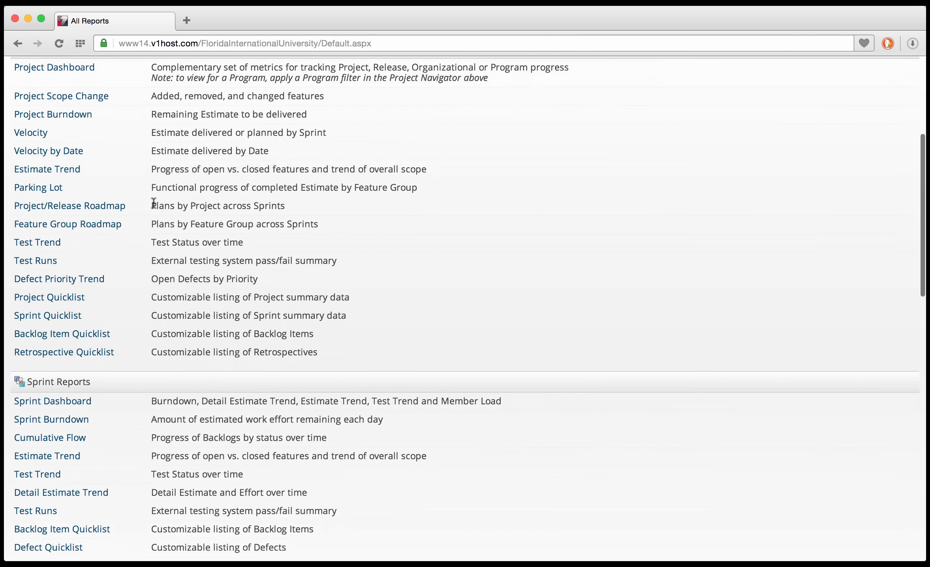
pyautogui.scroll(-7, 154, 203)
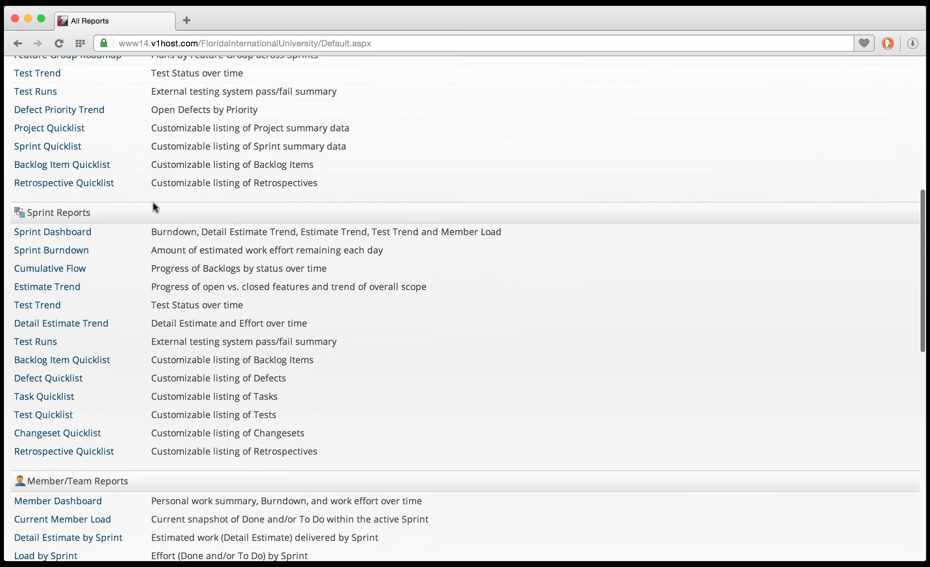
pyautogui.scroll(-3, 153, 203)
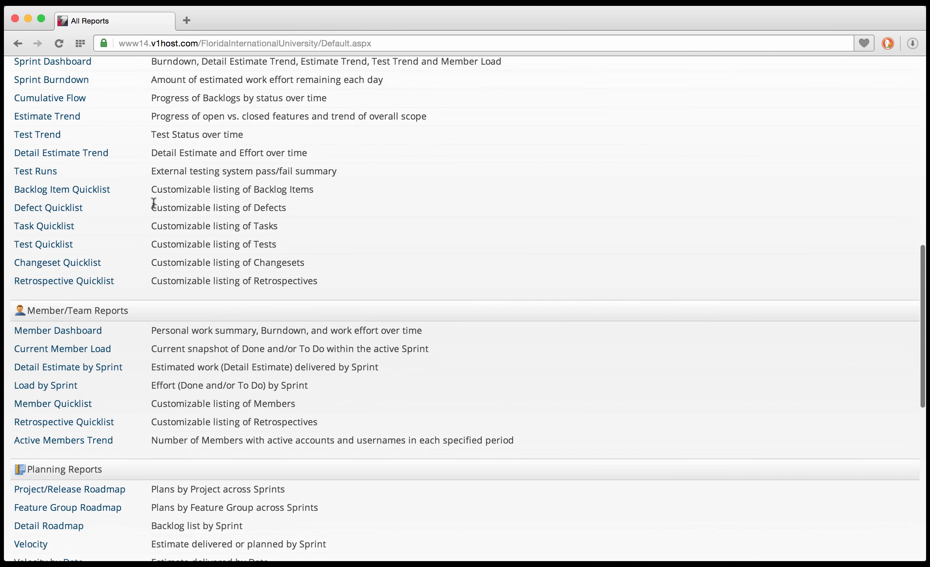
pyautogui.scroll(2, 153, 203)
pyautogui.scroll(11, 153, 202)
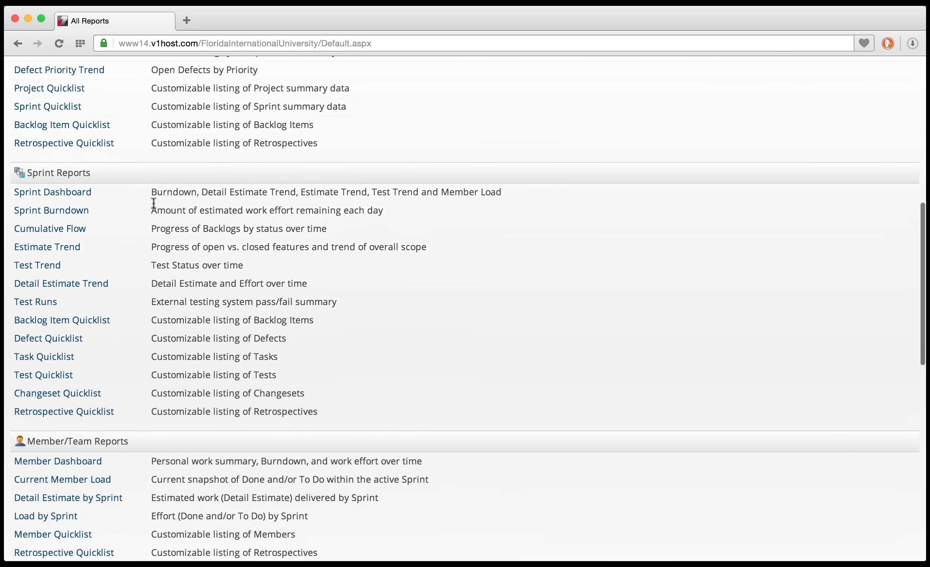
pyautogui.scroll(8, 153, 202)
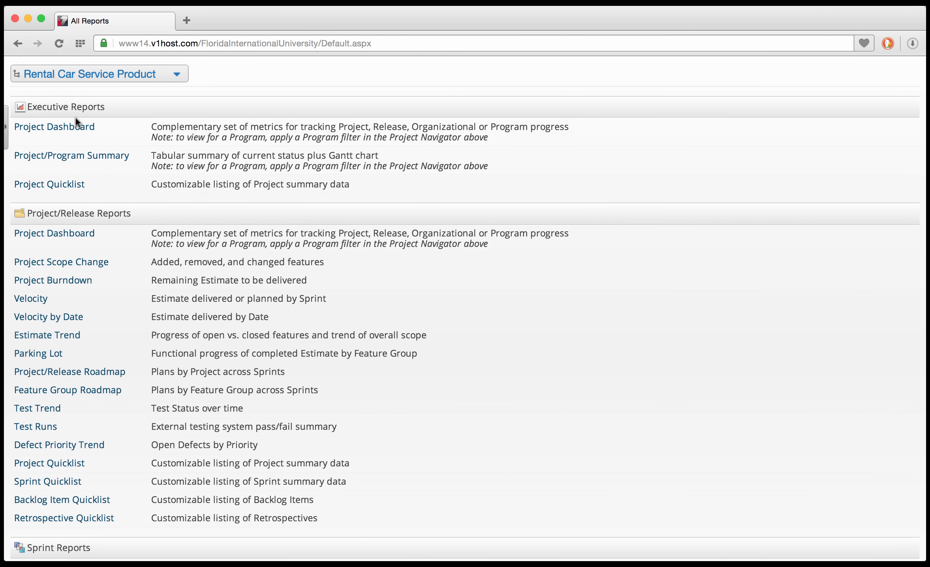
pyautogui.click(72, 128)
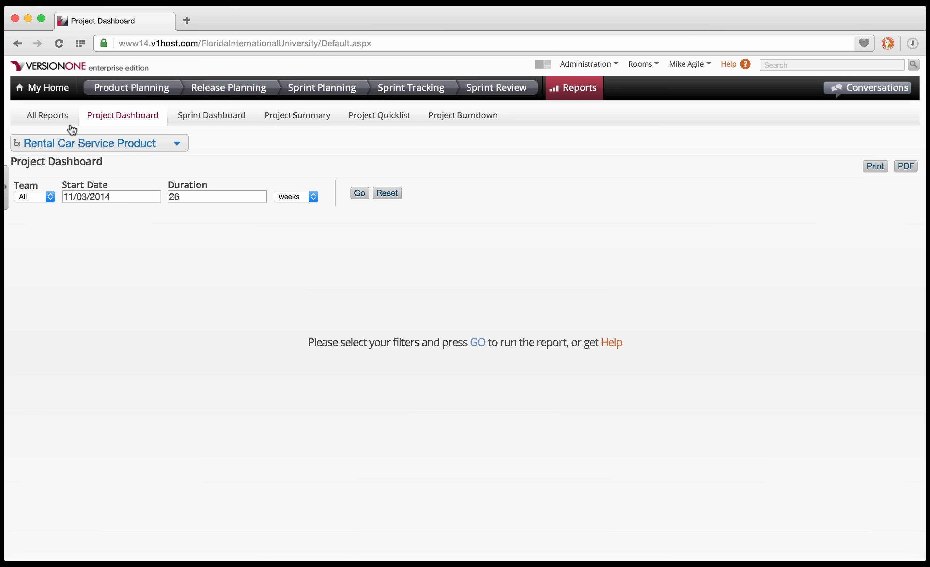
# Pick Sample: Call Center Product under Sample: Company in the project tree and run the dashboard report.
pyautogui.click(178, 145)
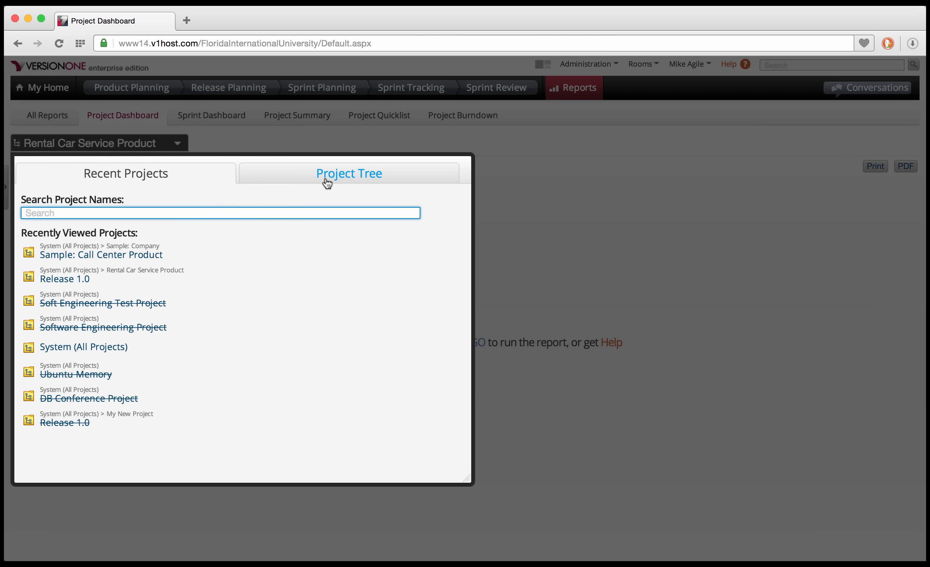
pyautogui.click(327, 182)
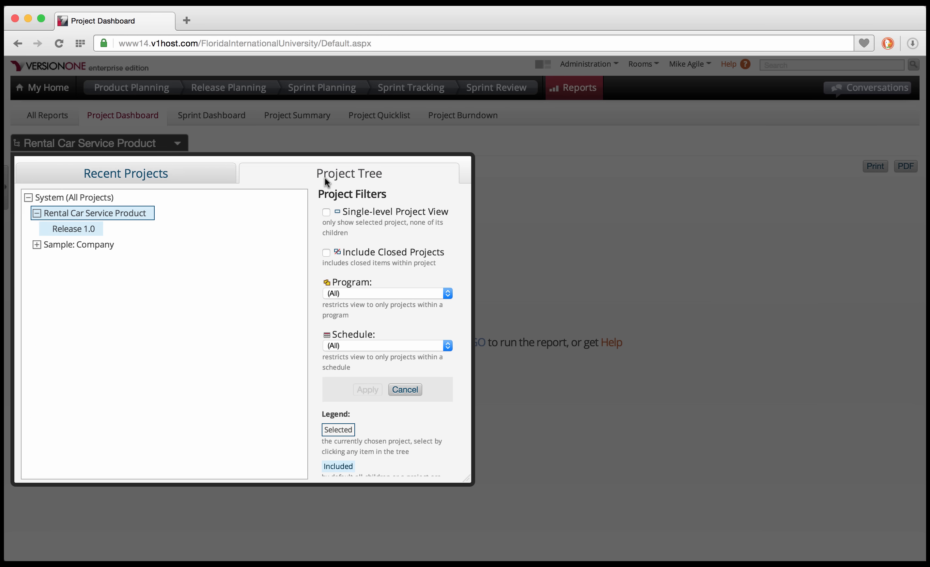
pyautogui.click(37, 244)
pyautogui.click(88, 261)
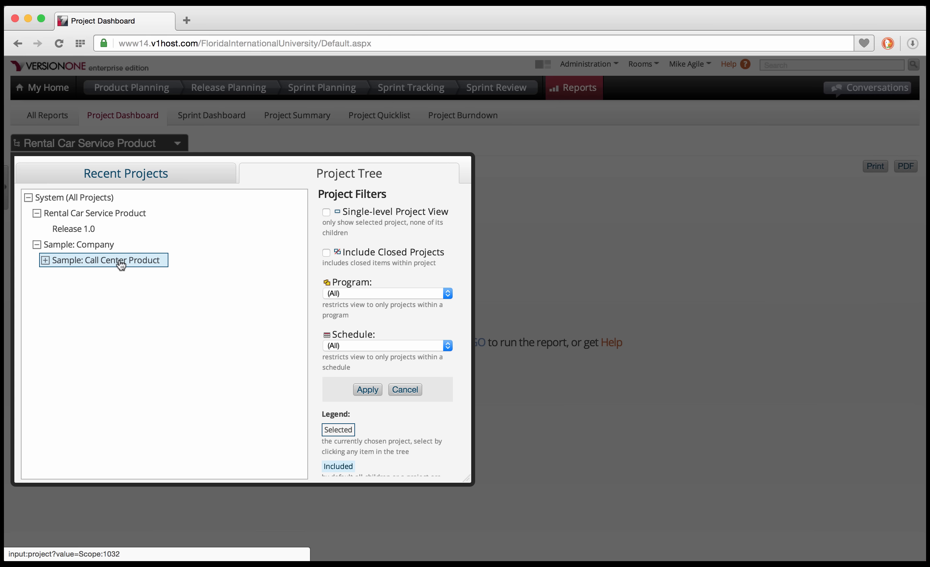
pyautogui.click(362, 390)
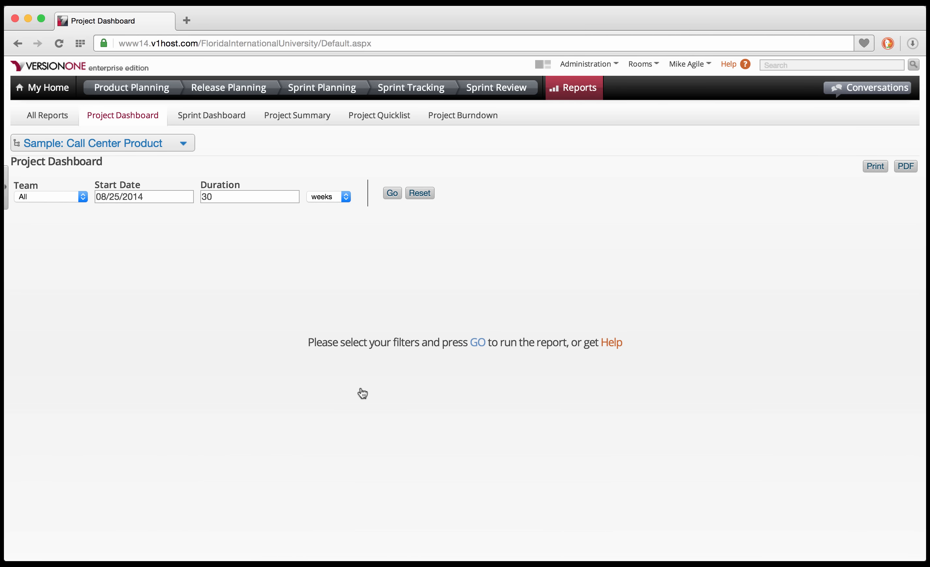
pyautogui.click(392, 195)
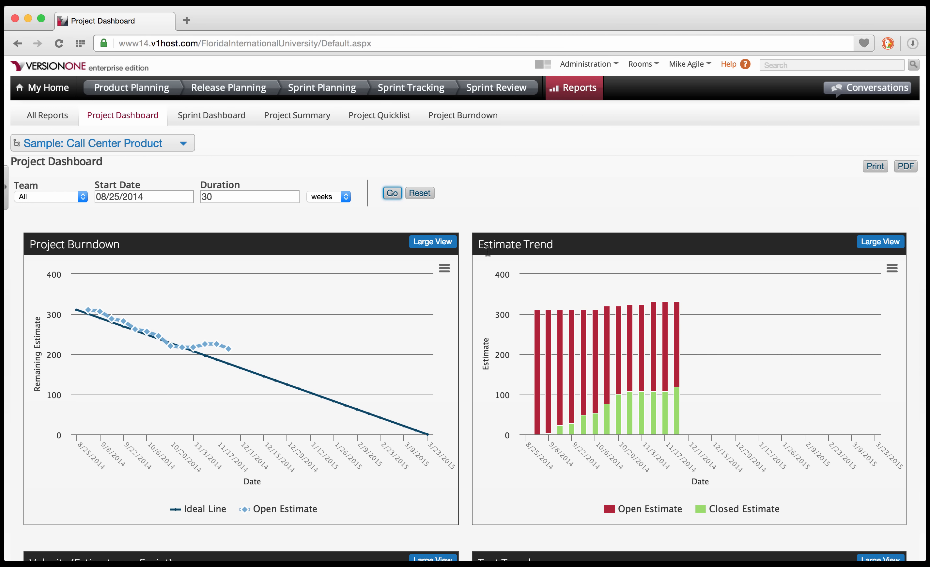
# Scroll past the velocity and test trend charts to the 12-member list and eight-sprint table.
pyautogui.scroll(-5, 488, 252)
pyautogui.scroll(-1, 488, 252)
pyautogui.scroll(-8, 488, 254)
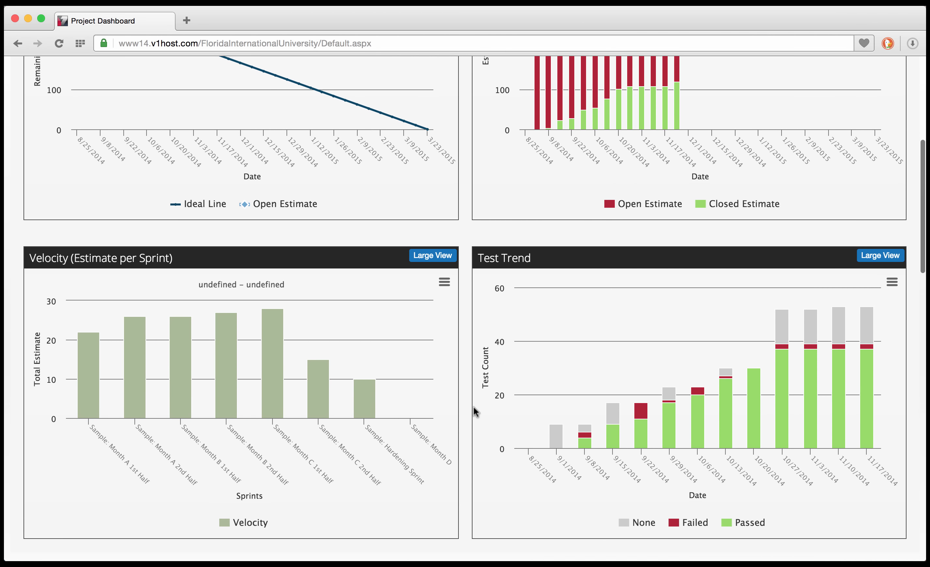
pyautogui.scroll(-5, 474, 408)
pyautogui.scroll(-10, 474, 407)
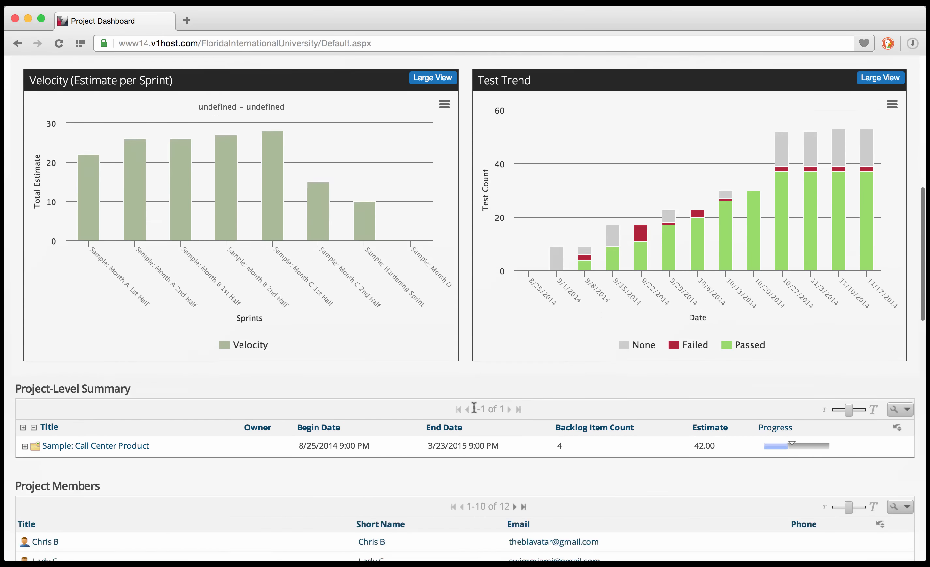
pyautogui.scroll(-8, 474, 407)
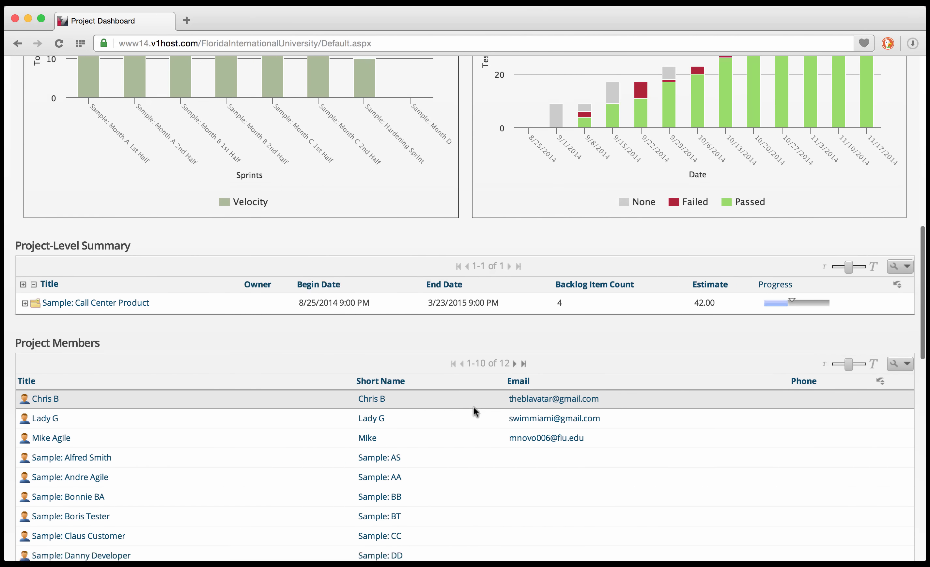
pyautogui.scroll(-8, 474, 407)
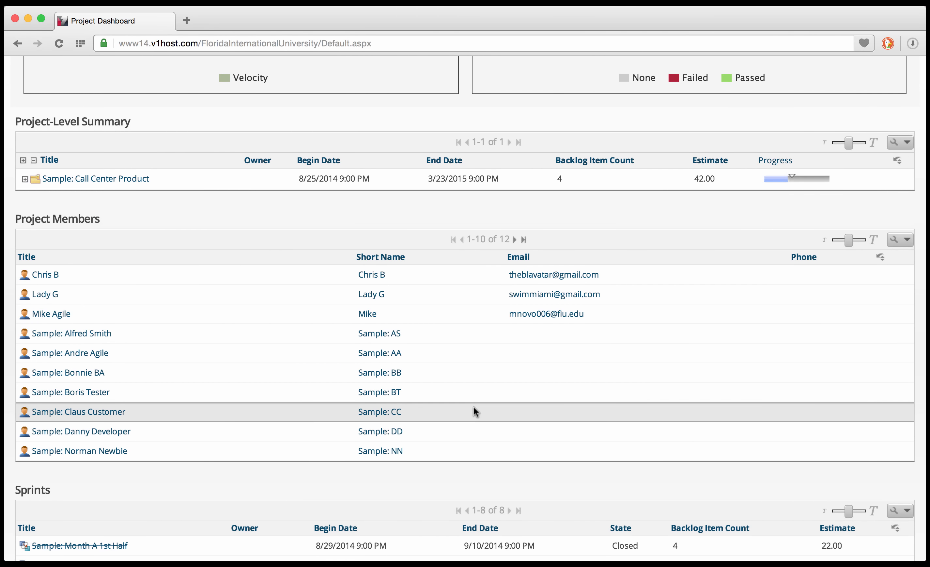
pyautogui.scroll(-8, 474, 407)
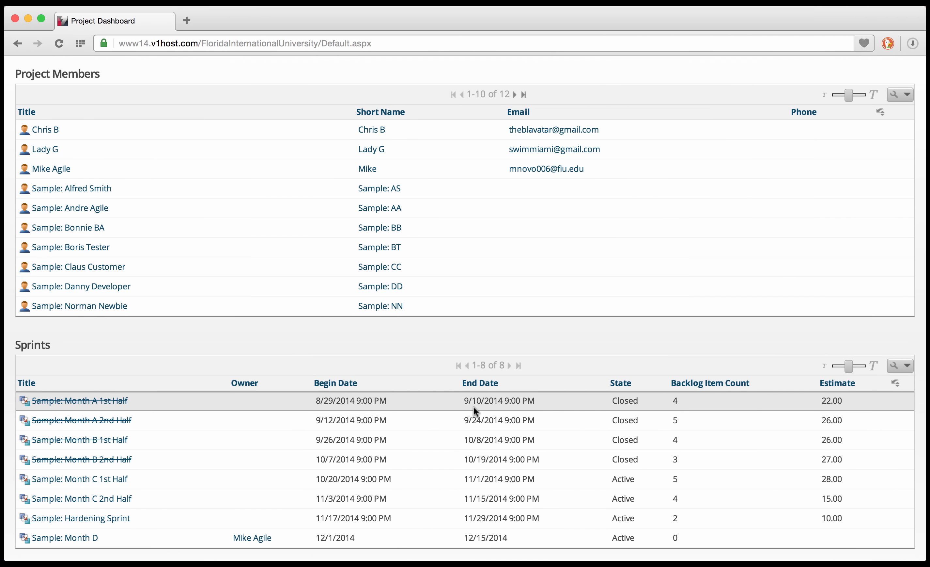
pyautogui.scroll(-3, 474, 408)
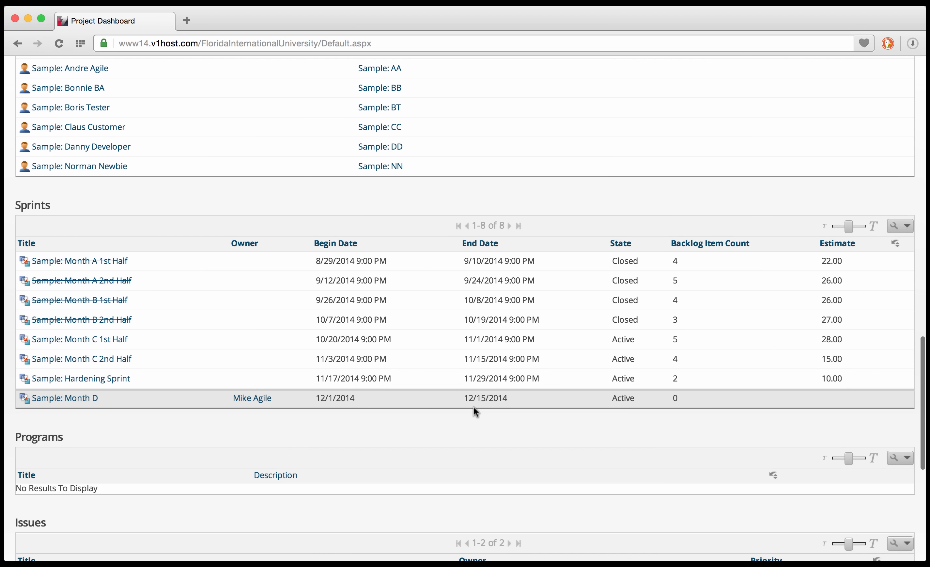